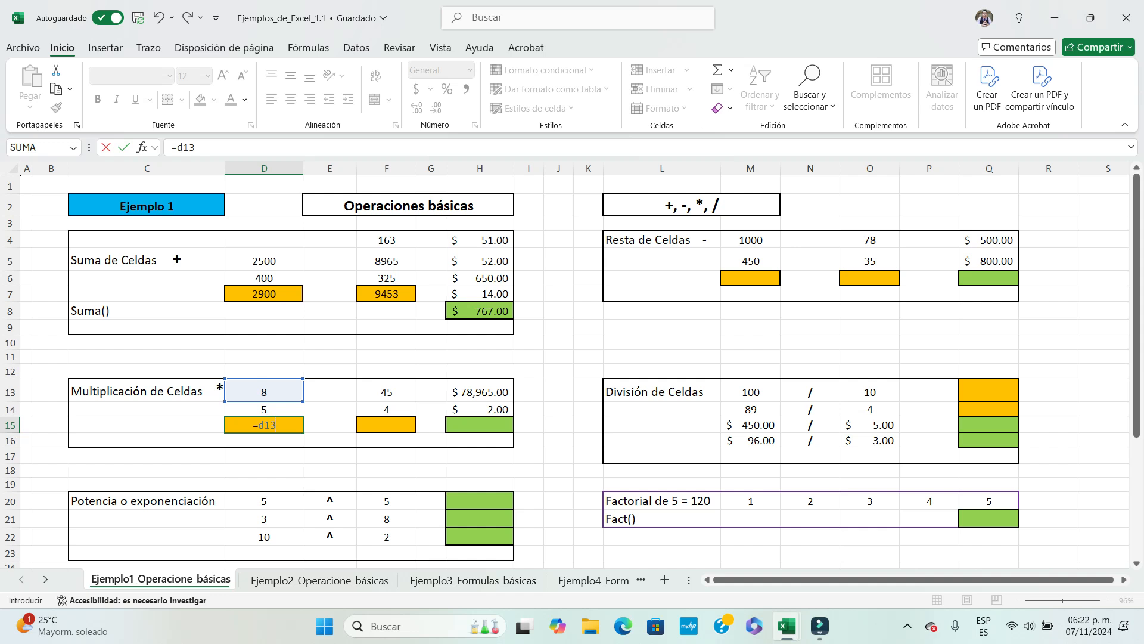
Complete the multiplication formula in cell D15 as =D13*D14
{"action": "type", "text": "*d"}
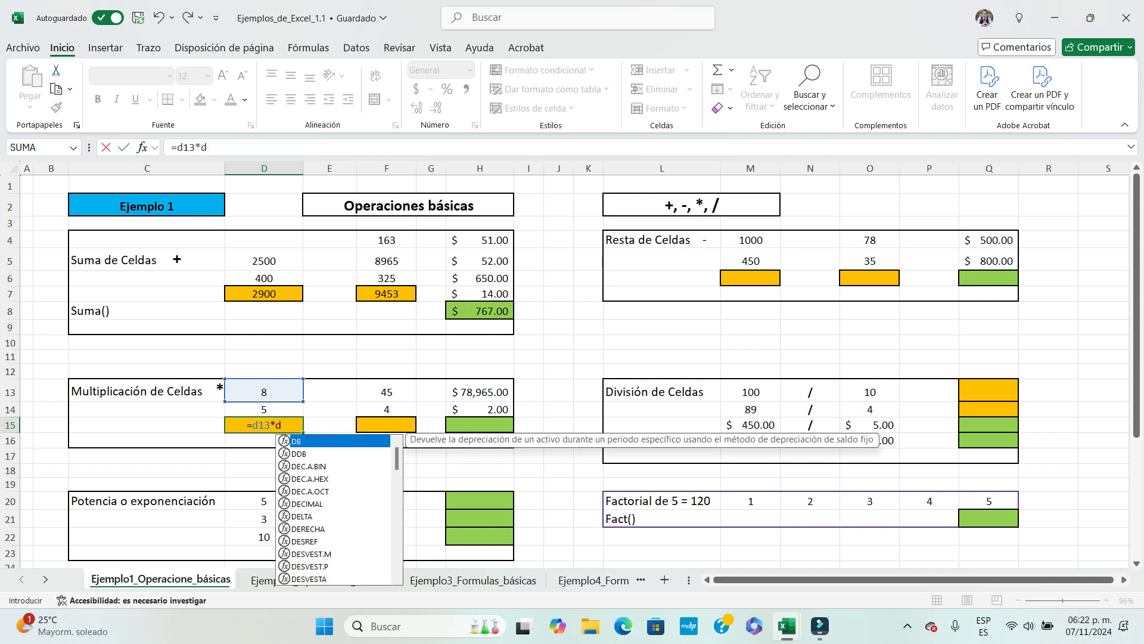
{"action": "type", "text": "14"}
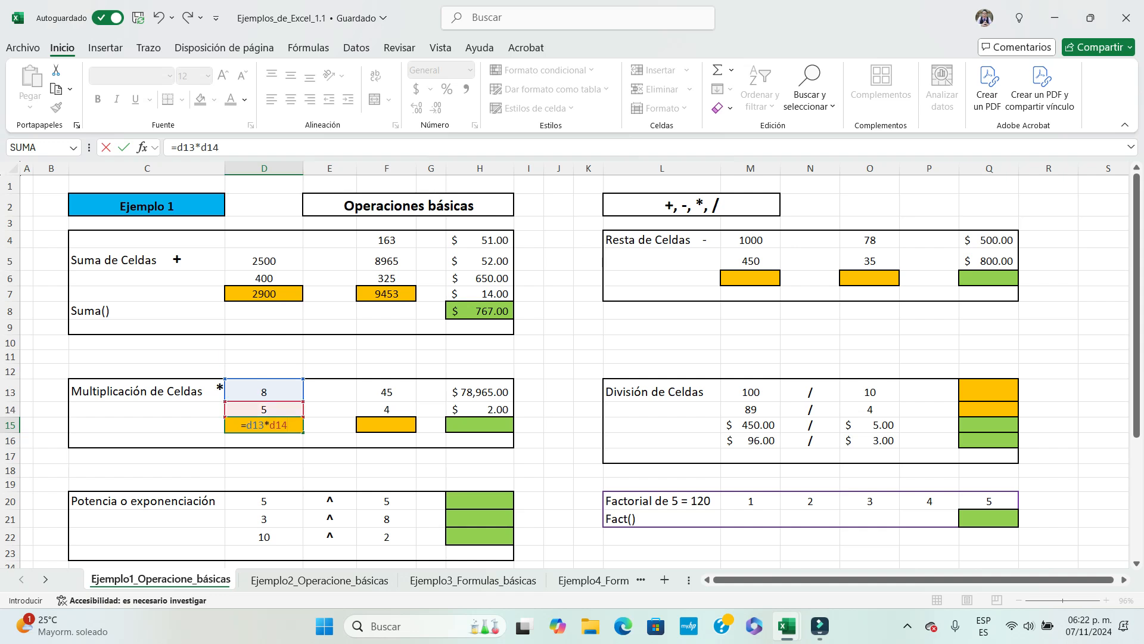
{"action": "key", "text": "Return"}
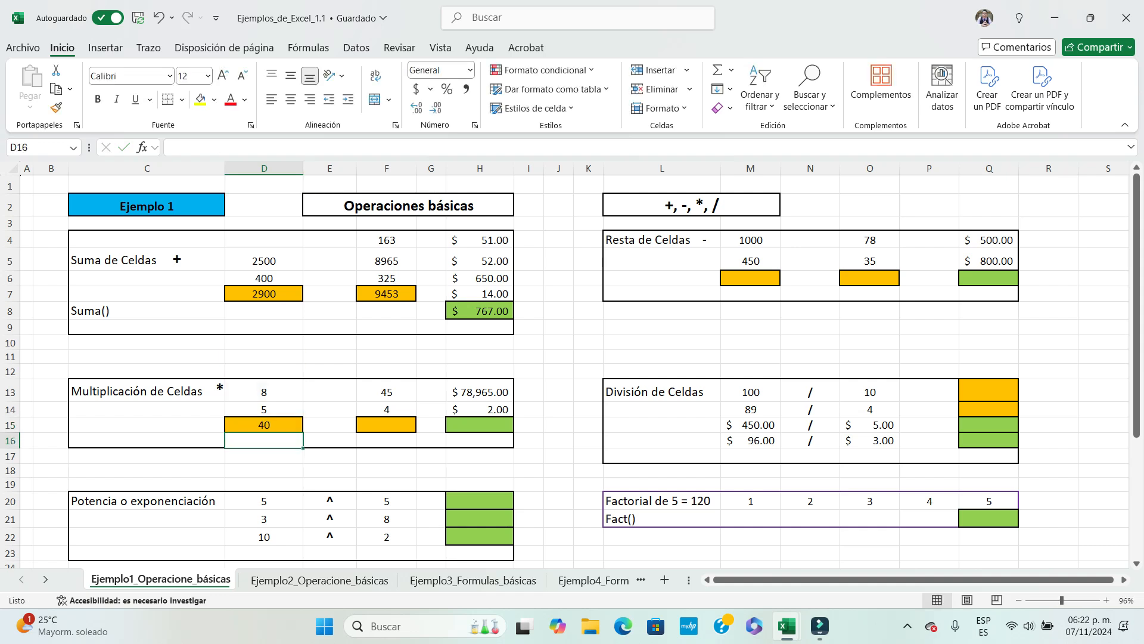
{"action": "left_click", "coordinate": [264, 425]}
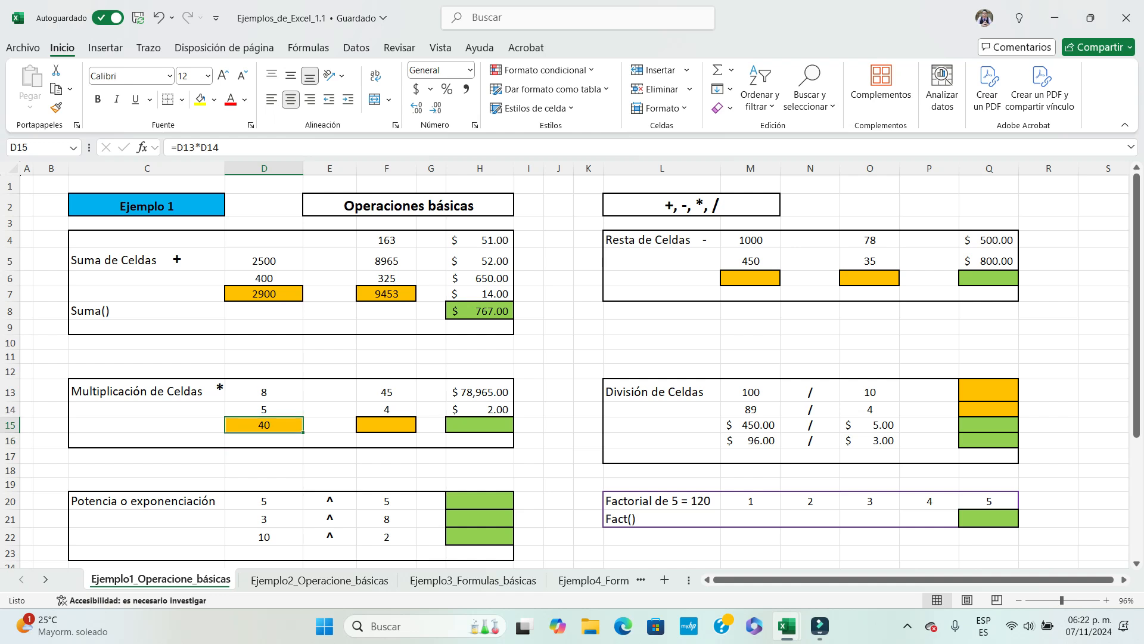
Enter the formula =F13*F14 in cell F15 to multiply the two values above it
{"action": "left_click", "coordinate": [386, 425]}
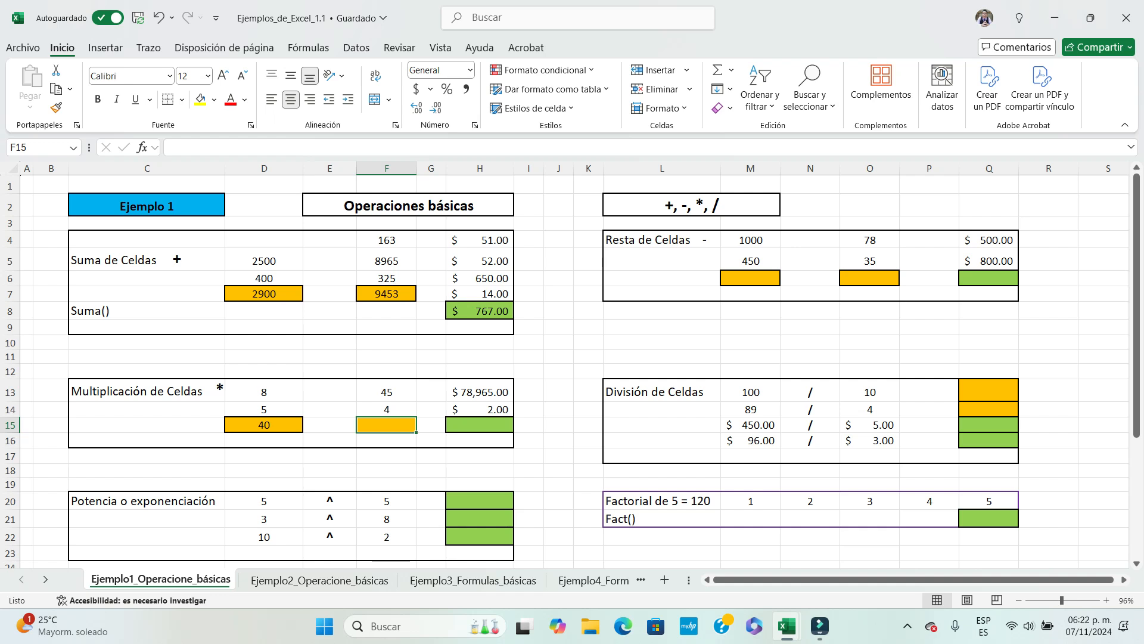
{"action": "type", "text": "="}
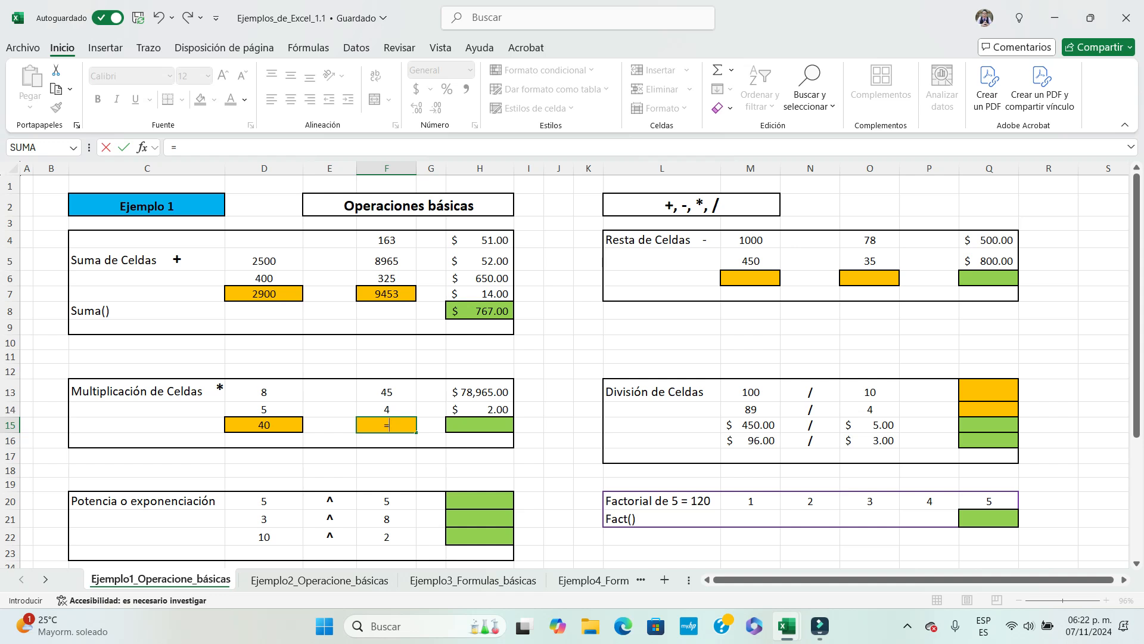
{"action": "type", "text": "f13*f14"}
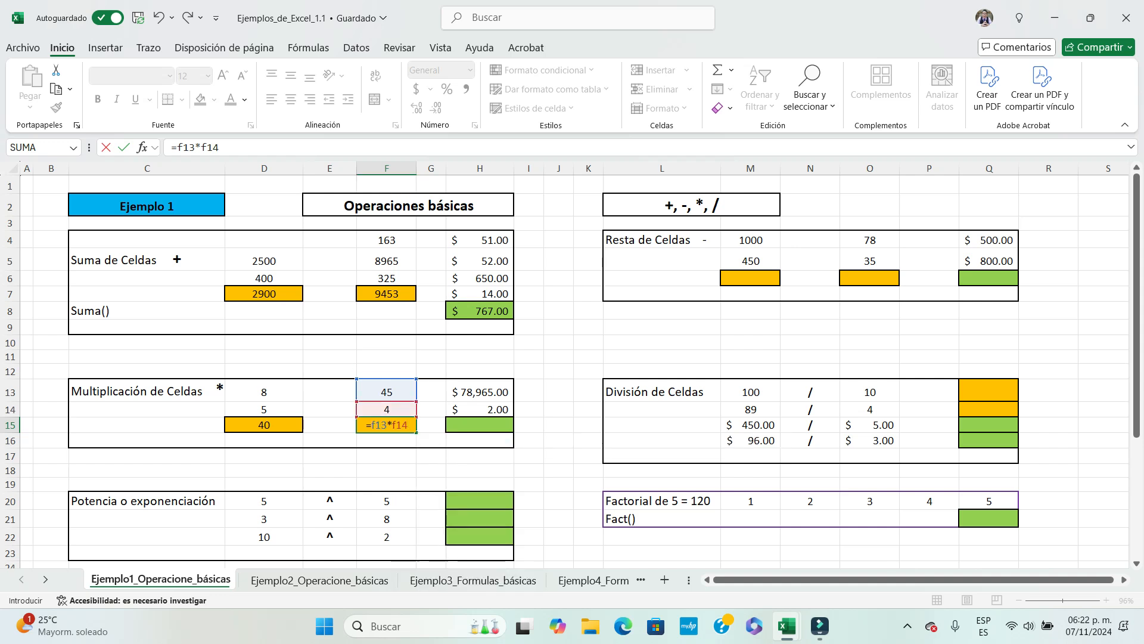
{"action": "key", "text": "Return"}
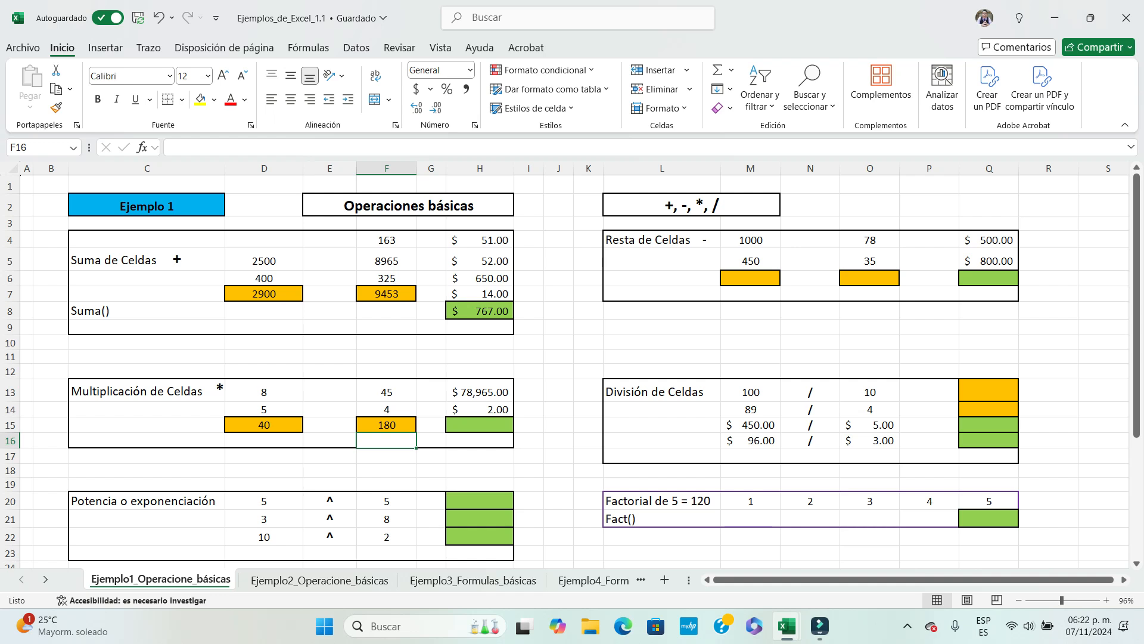
Multiply the two currency amounts in column H by entering =H13*H14 in cell H15
{"action": "left_click", "coordinate": [479, 425]}
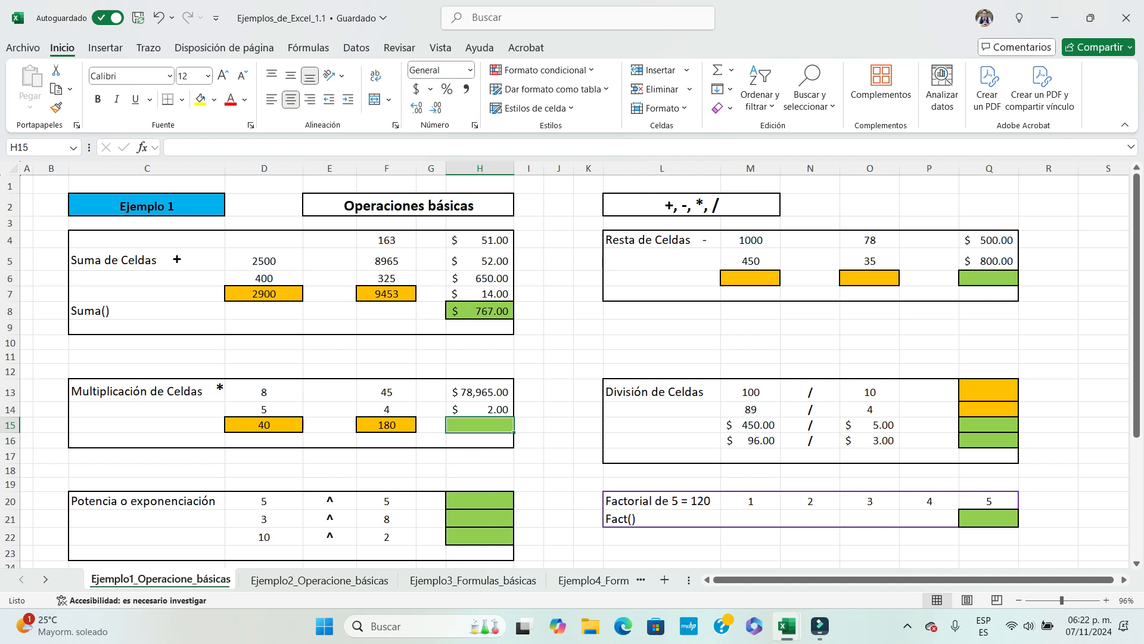
{"action": "type", "text": "="}
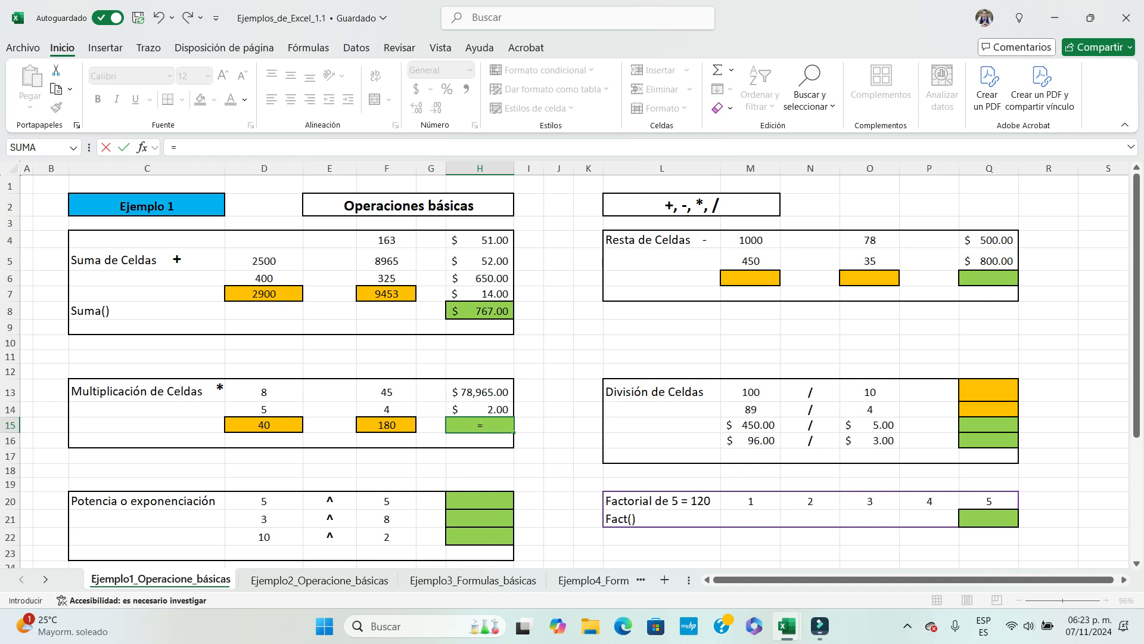
{"action": "left_click", "coordinate": [479, 391]}
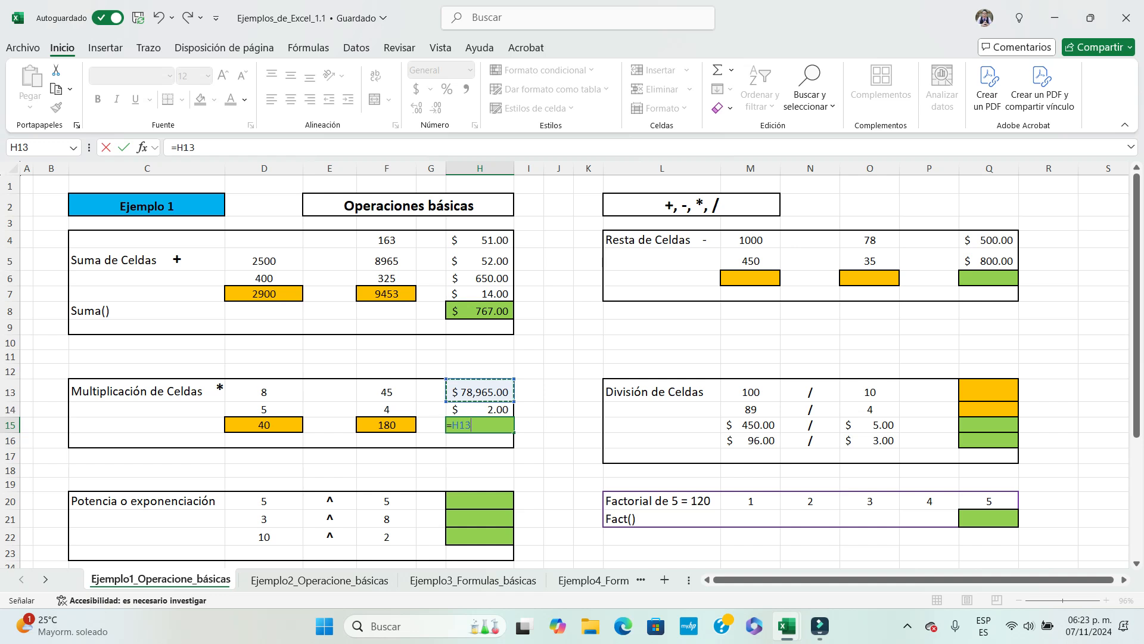
{"action": "type", "text": "*"}
{"action": "left_click", "coordinate": [480, 410]}
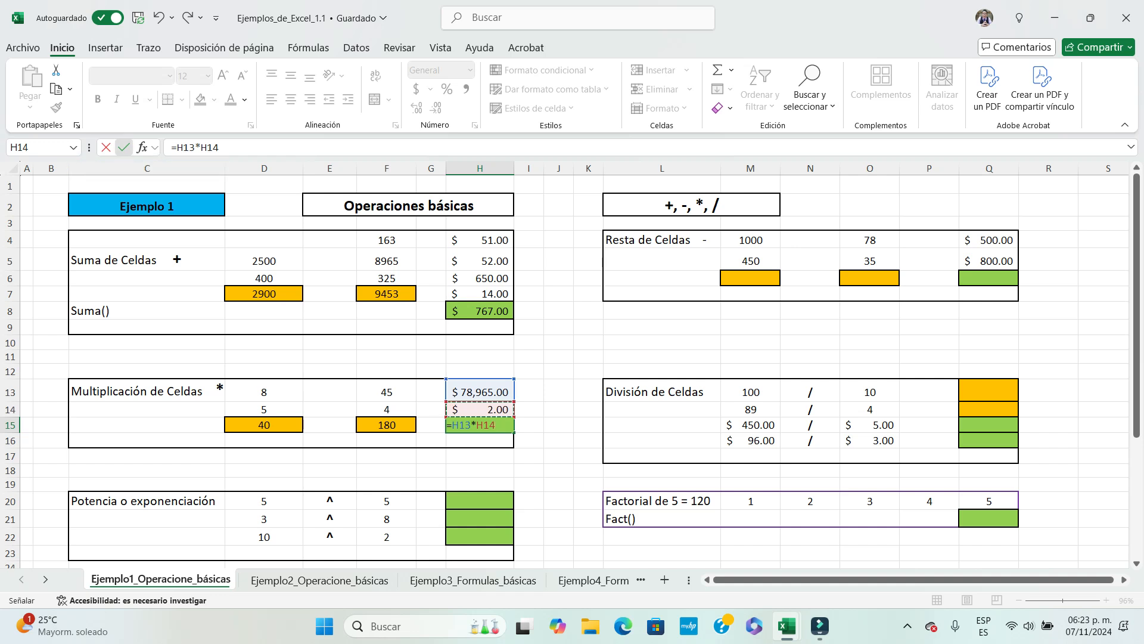
{"action": "left_click", "coordinate": [124, 148]}
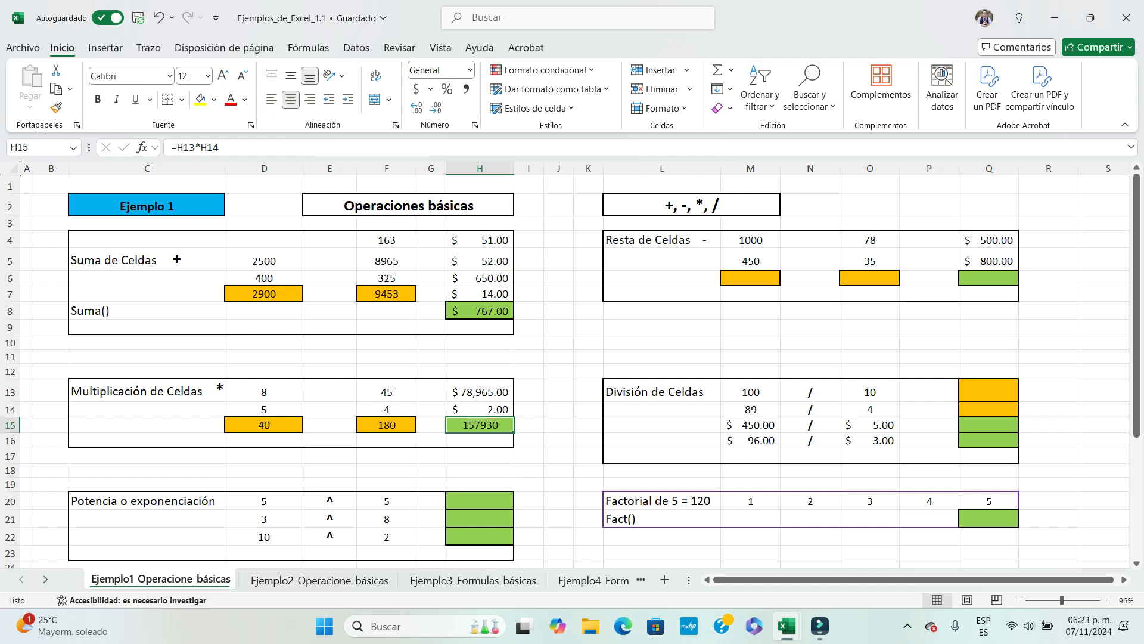
Change the first multiplication factor in cell D13 to 10
{"action": "left_click", "coordinate": [264, 391]}
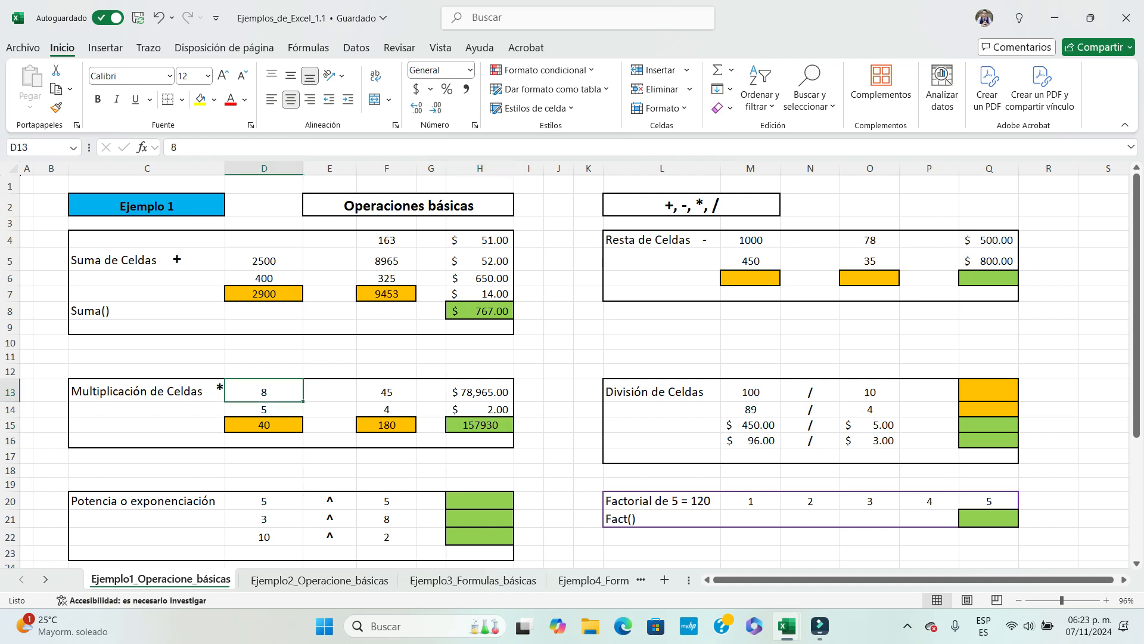
{"action": "type", "text": "10"}
{"action": "left_click", "coordinate": [264, 425]}
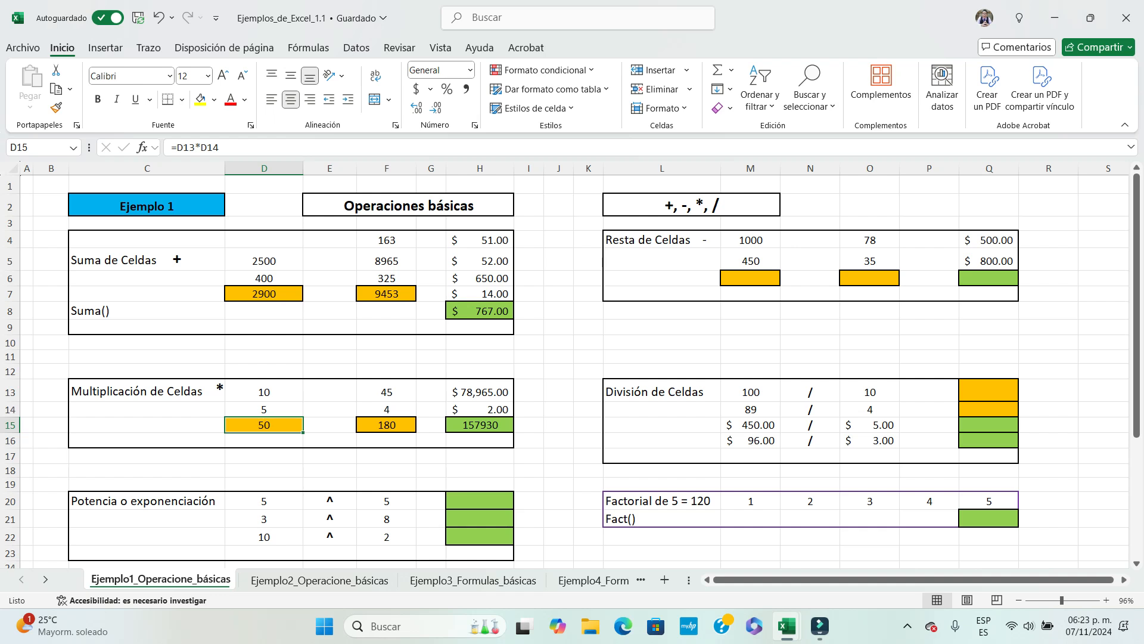
Change the second factor of the column F multiplication, cell F14, to 8
{"action": "left_click", "coordinate": [386, 392]}
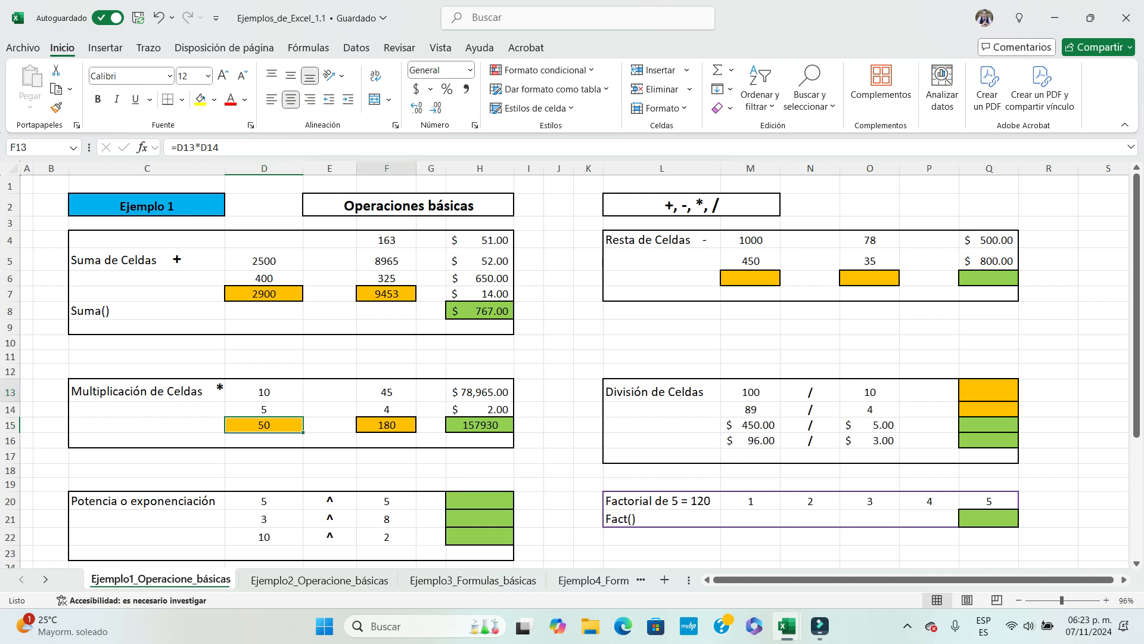
{"action": "left_click", "coordinate": [386, 409]}
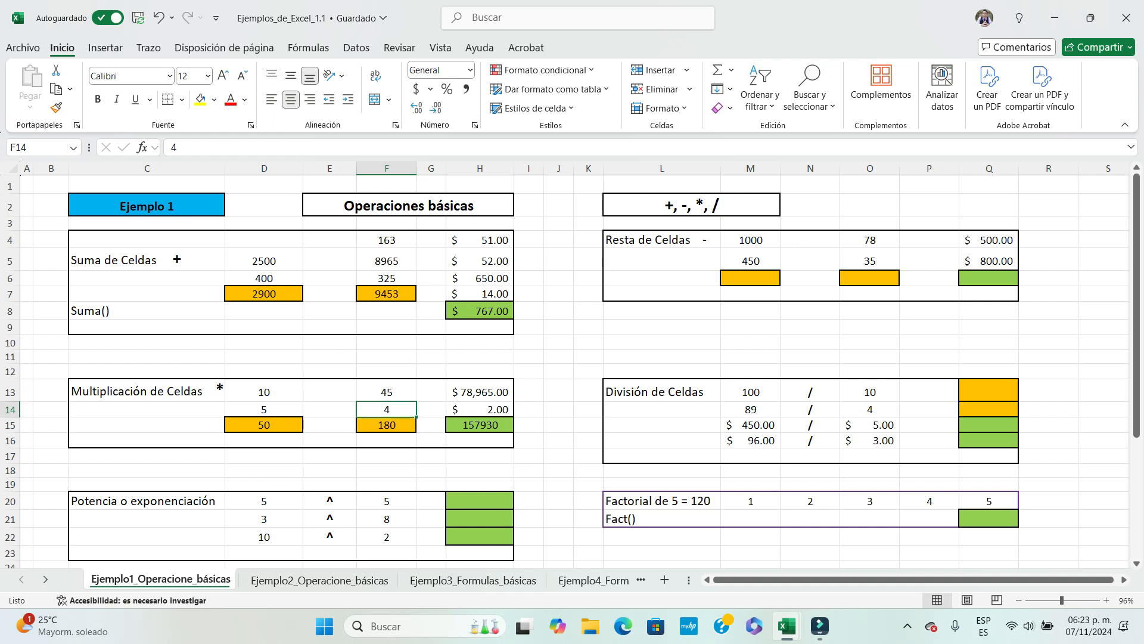
{"action": "type", "text": "8"}
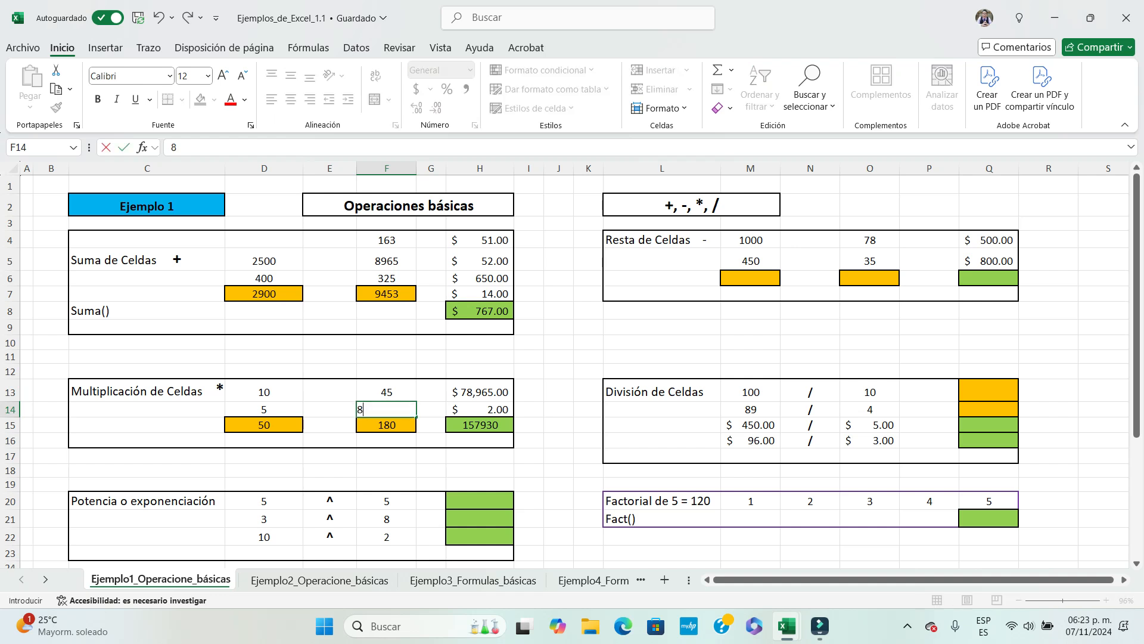
{"action": "key", "text": "Return"}
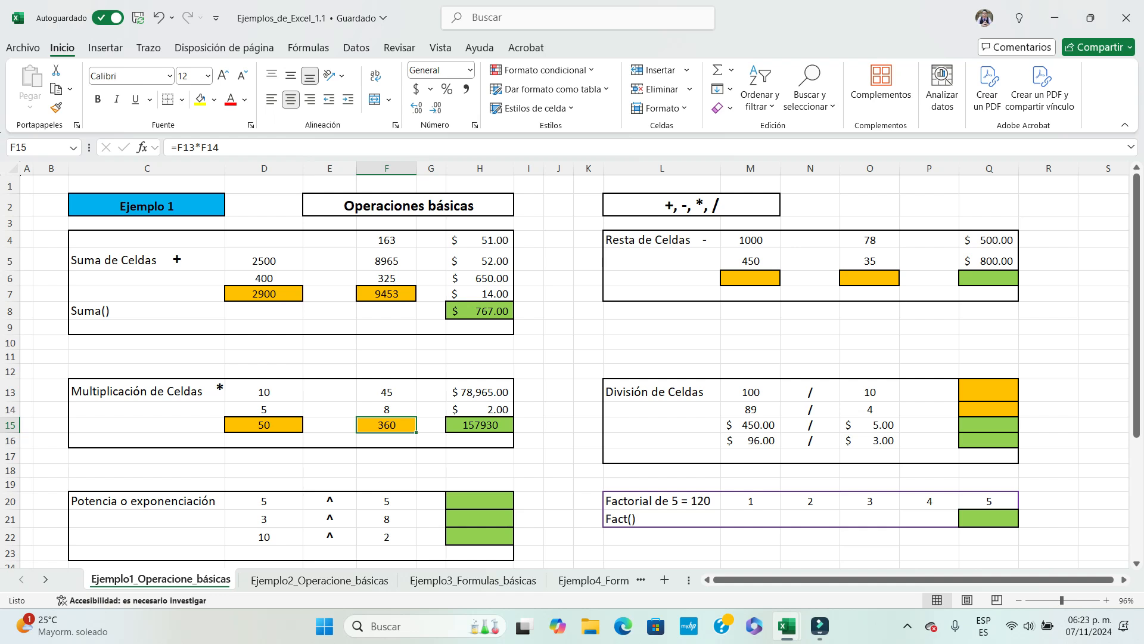
Change the currency amount in cell H13 of the multiplication table to 5000
{"action": "left_click", "coordinate": [480, 392]}
{"action": "left_click", "coordinate": [480, 410]}
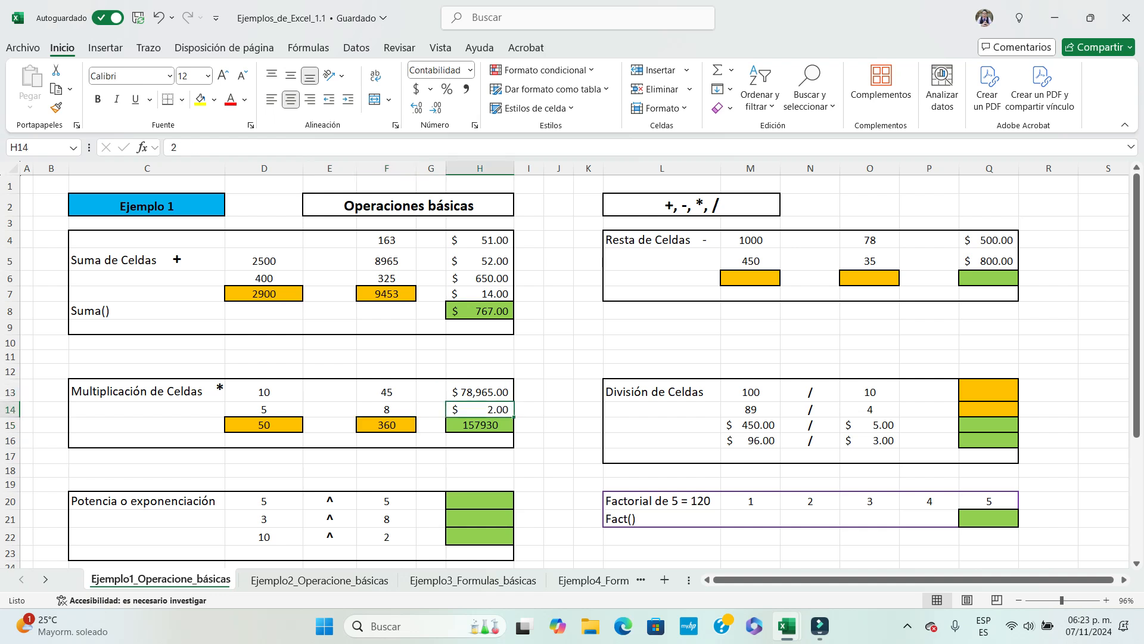
{"action": "left_click", "coordinate": [479, 392]}
{"action": "type", "text": "5000"}
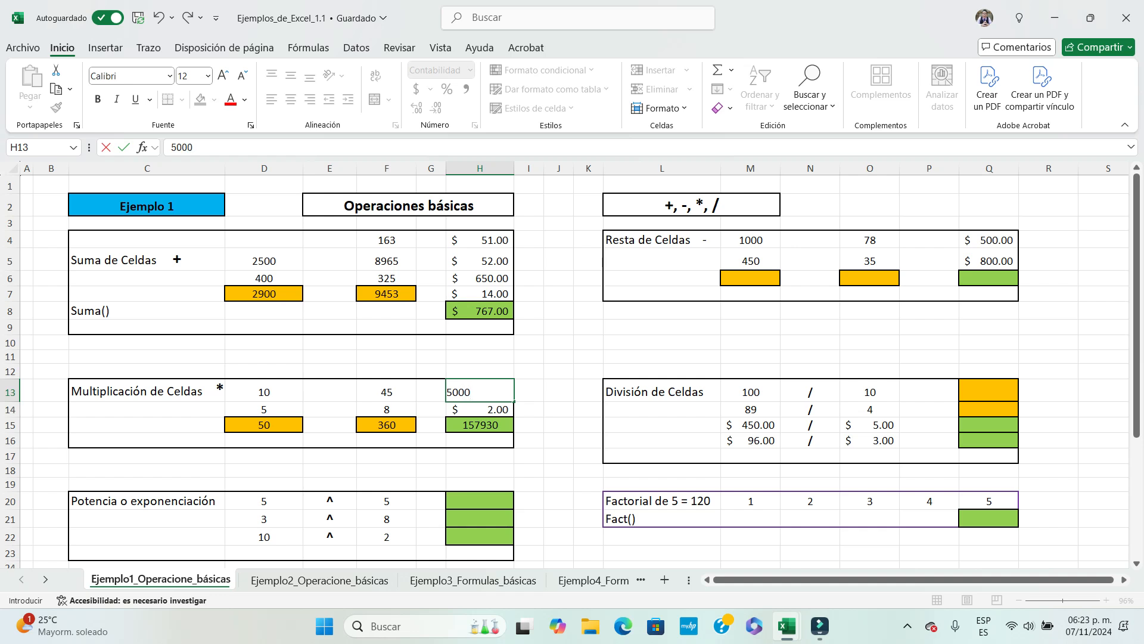
{"action": "key", "text": "Return"}
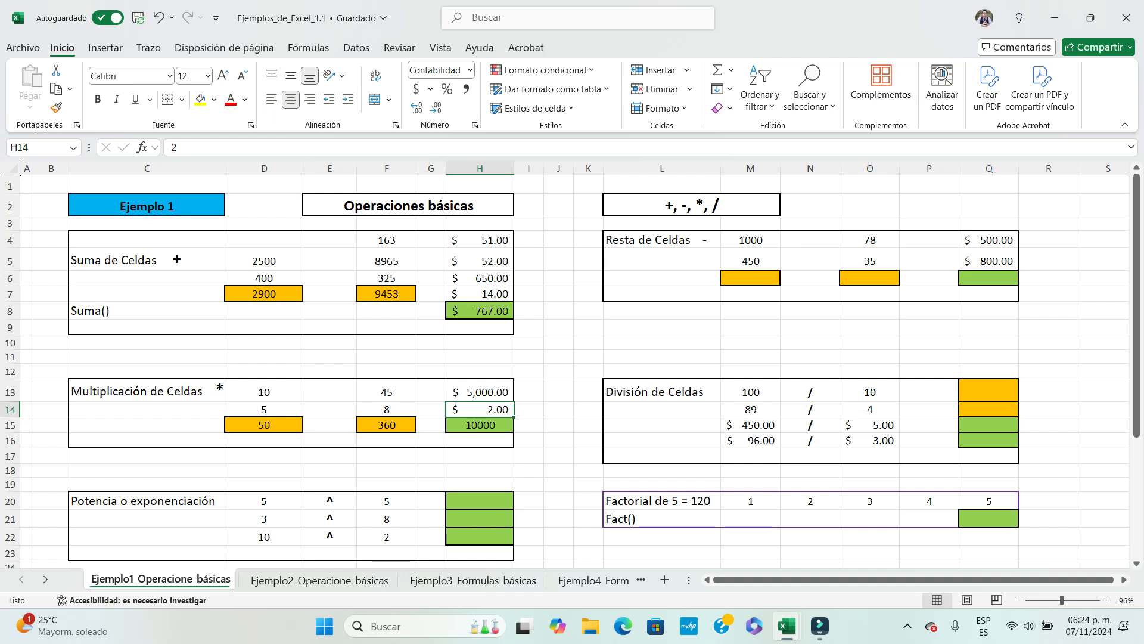
In the Resta de Celdas table, enter the subtraction formula =M4-M5 in cell M6 and check its source cells
{"action": "left_click", "coordinate": [662, 239]}
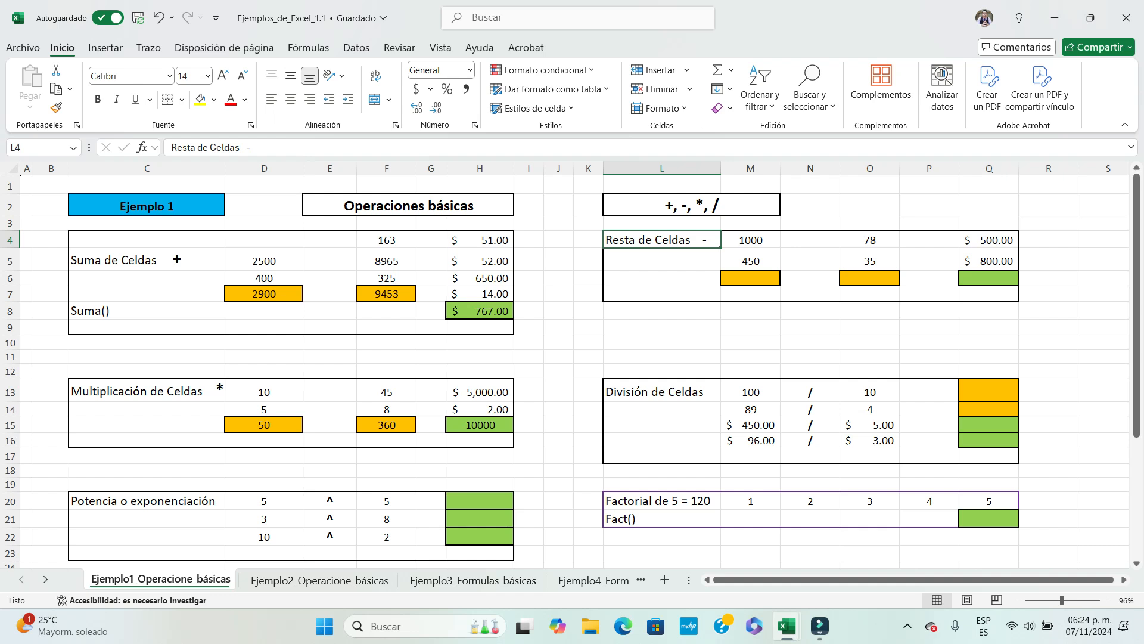
{"action": "left_click", "coordinate": [750, 240]}
{"action": "left_click", "coordinate": [750, 262]}
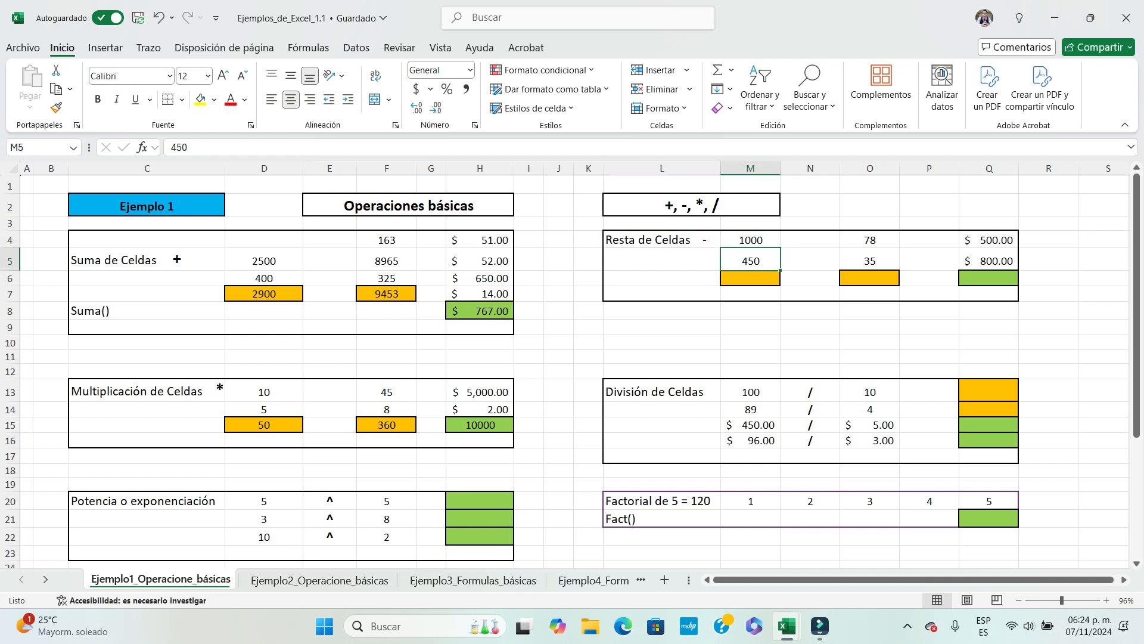
{"action": "left_click", "coordinate": [751, 279]}
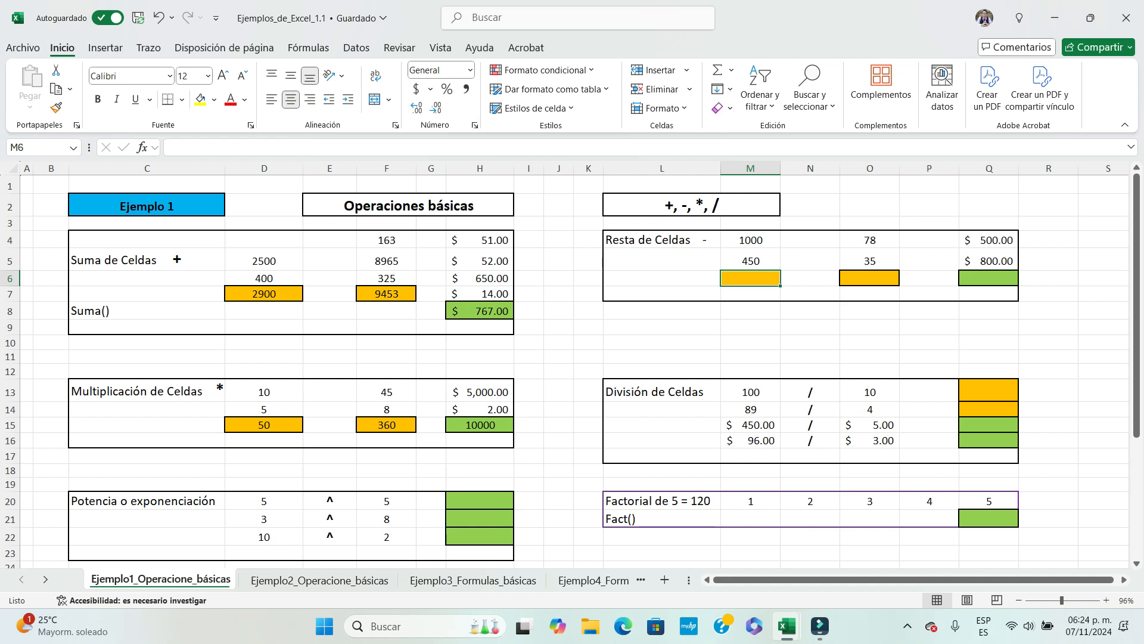
{"action": "type", "text": "="}
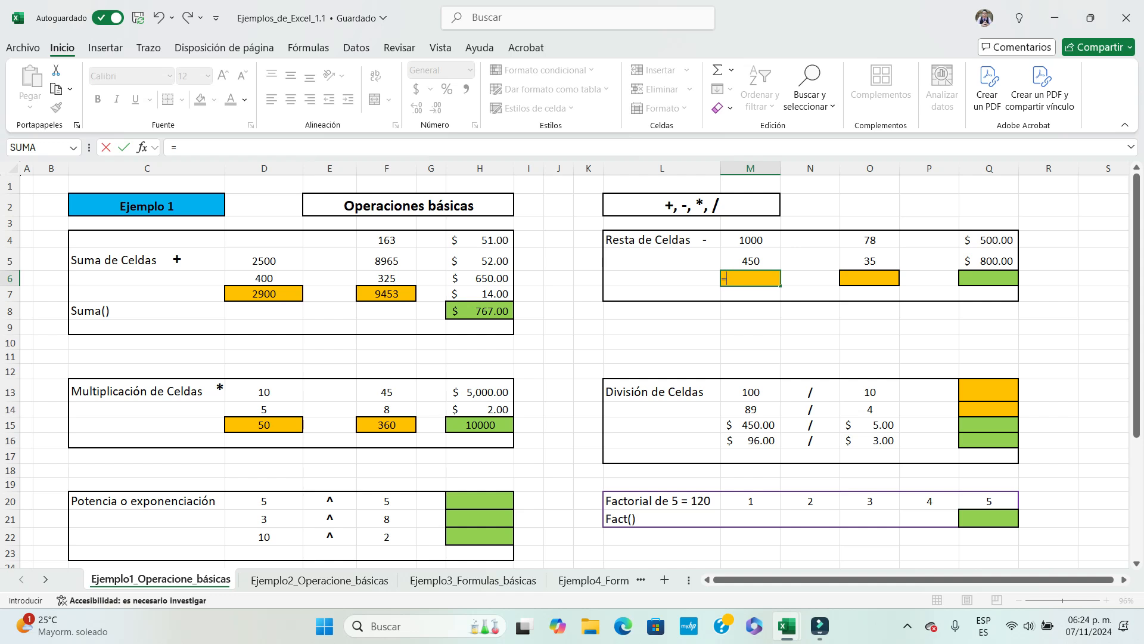
{"action": "left_click", "coordinate": [750, 239]}
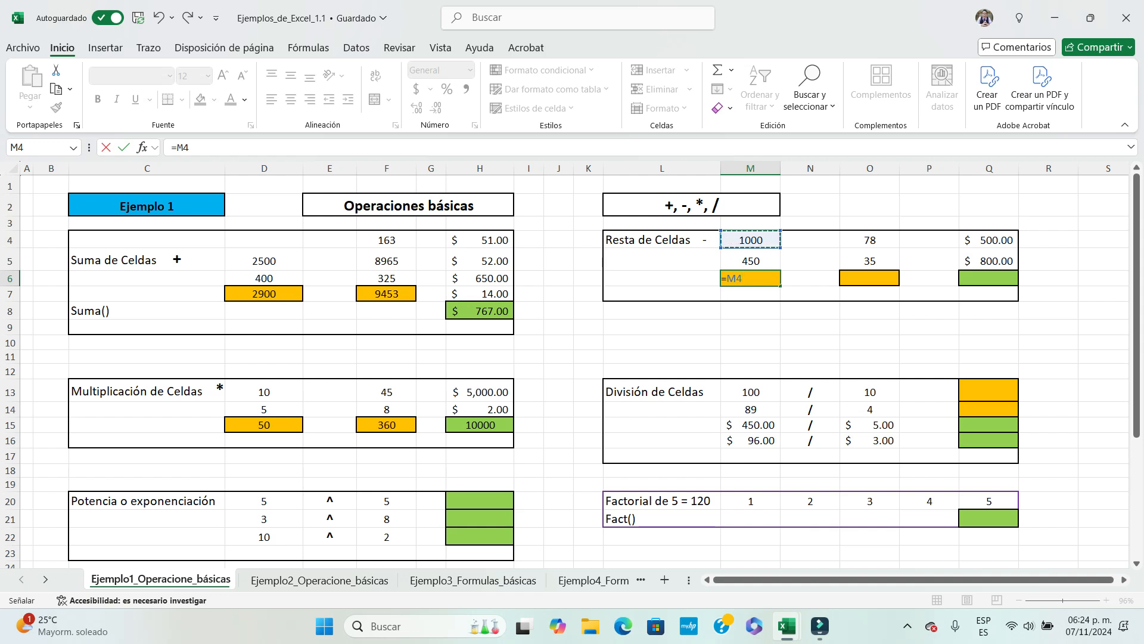
{"action": "type", "text": "-"}
{"action": "type", "text": "M5"}
{"action": "key", "text": "Return"}
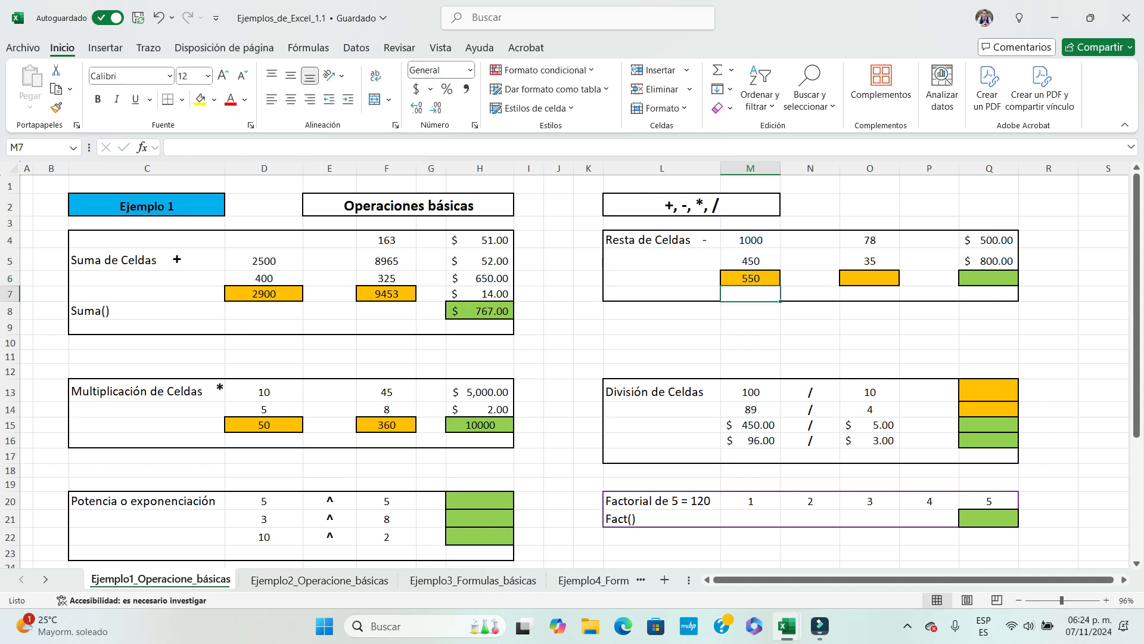
{"action": "left_click", "coordinate": [751, 239]}
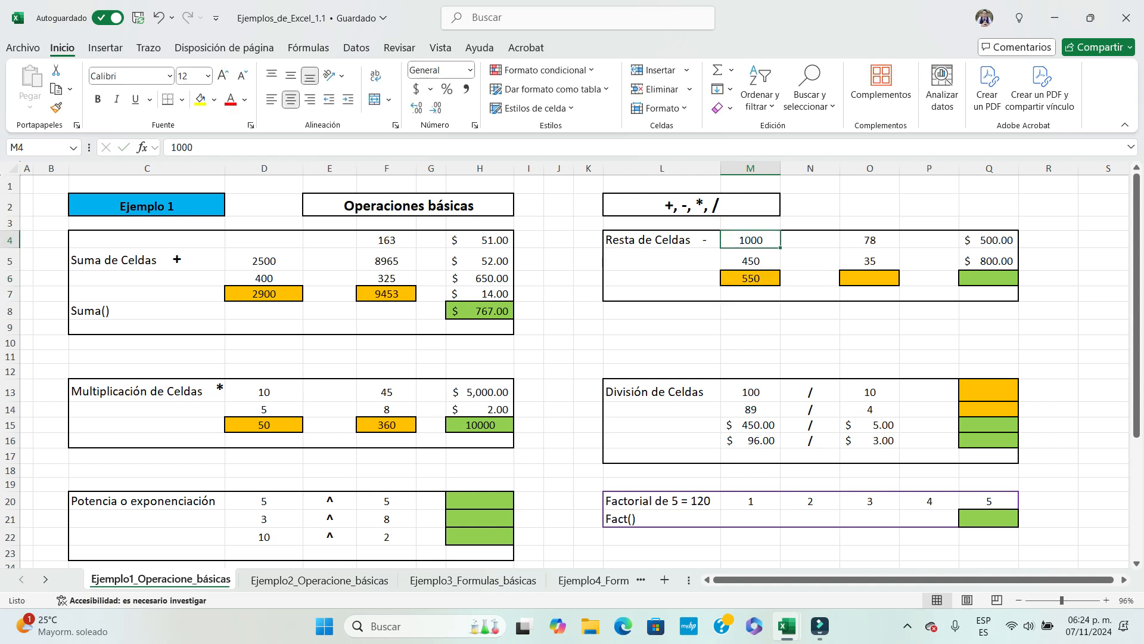
{"action": "left_click", "coordinate": [750, 261]}
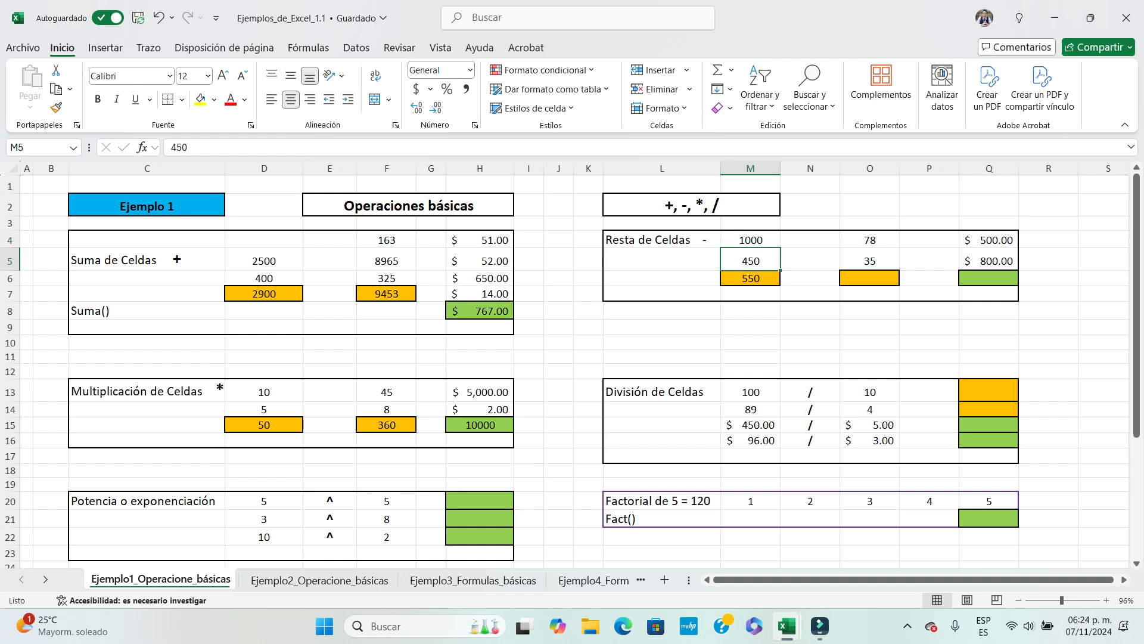
{"action": "left_click", "coordinate": [751, 278]}
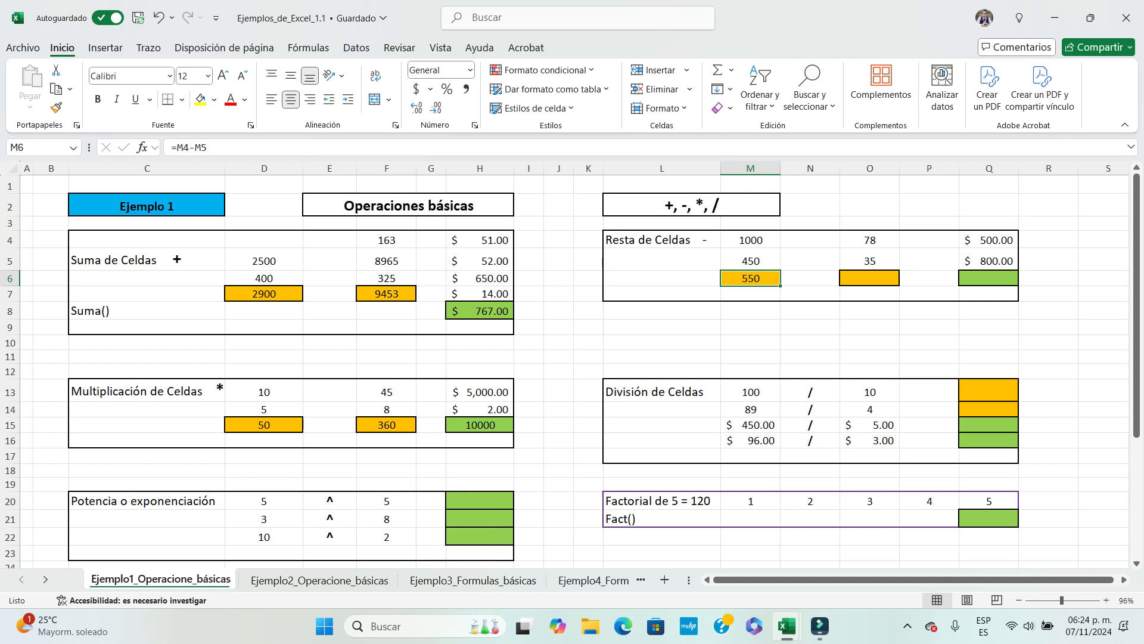
In the Resta de Celdas table, enter the subtraction formula =O4-O5 in cell O6 and reselect the cell to check it
{"action": "left_click", "coordinate": [869, 277]}
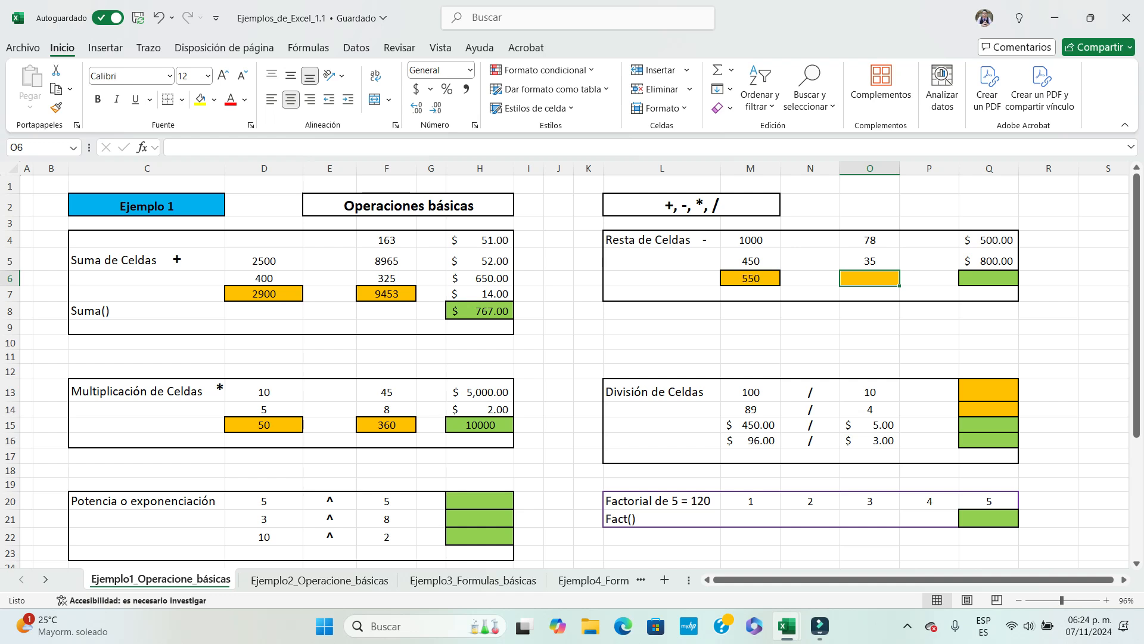
{"action": "type", "text": "="}
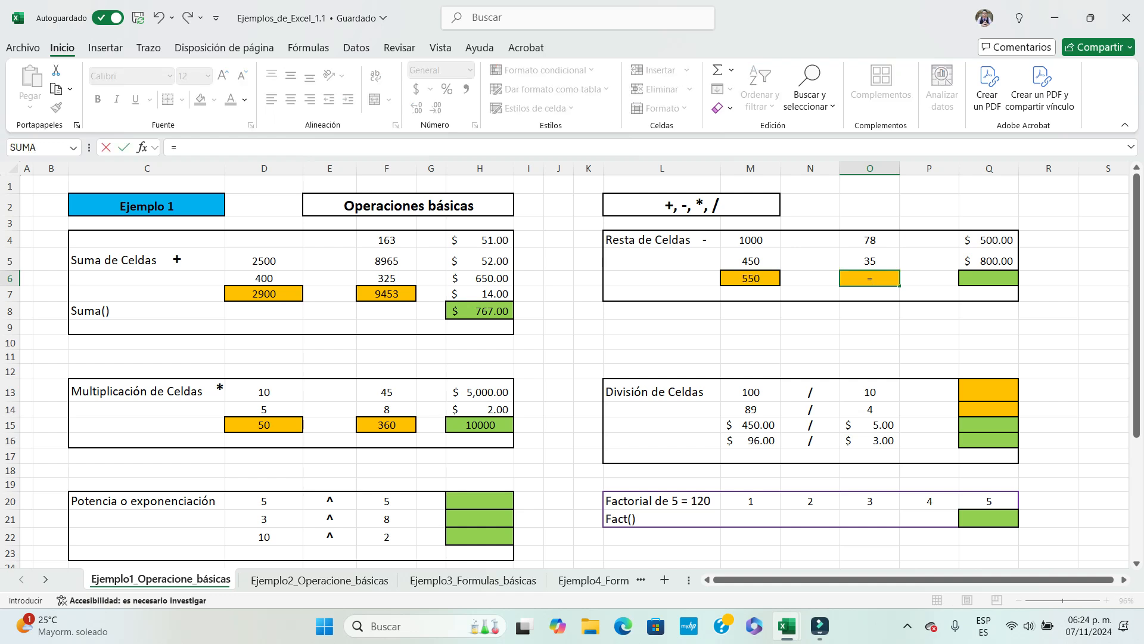
{"action": "left_click", "coordinate": [869, 240]}
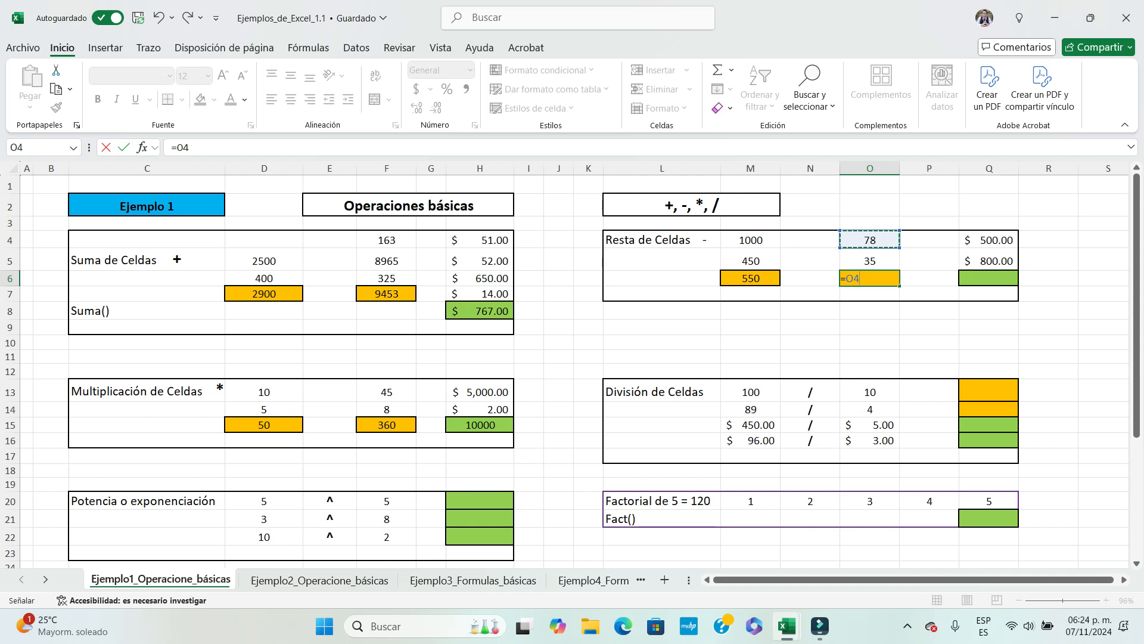
{"action": "type", "text": "-"}
{"action": "key", "text": "Up"}
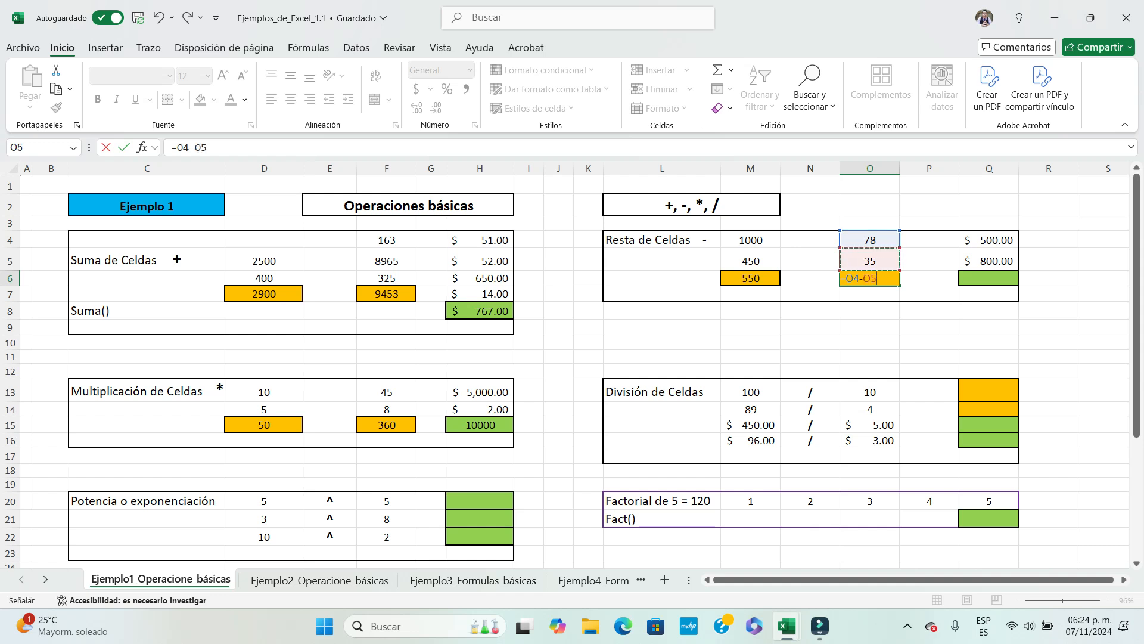
{"action": "key", "text": "Return"}
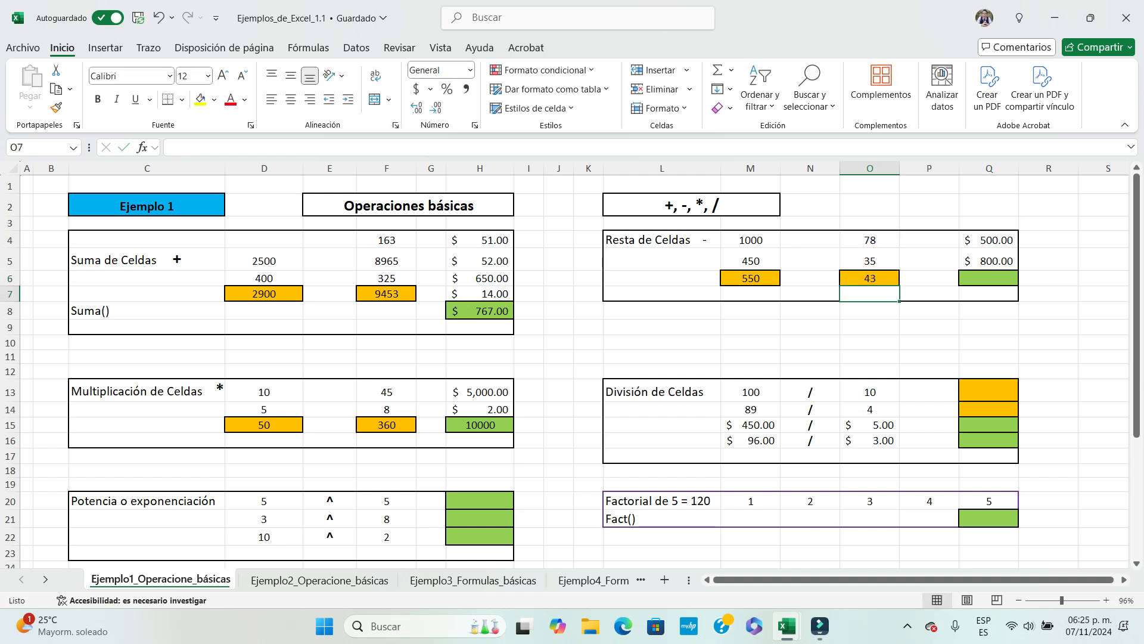
{"action": "left_click", "coordinate": [871, 278]}
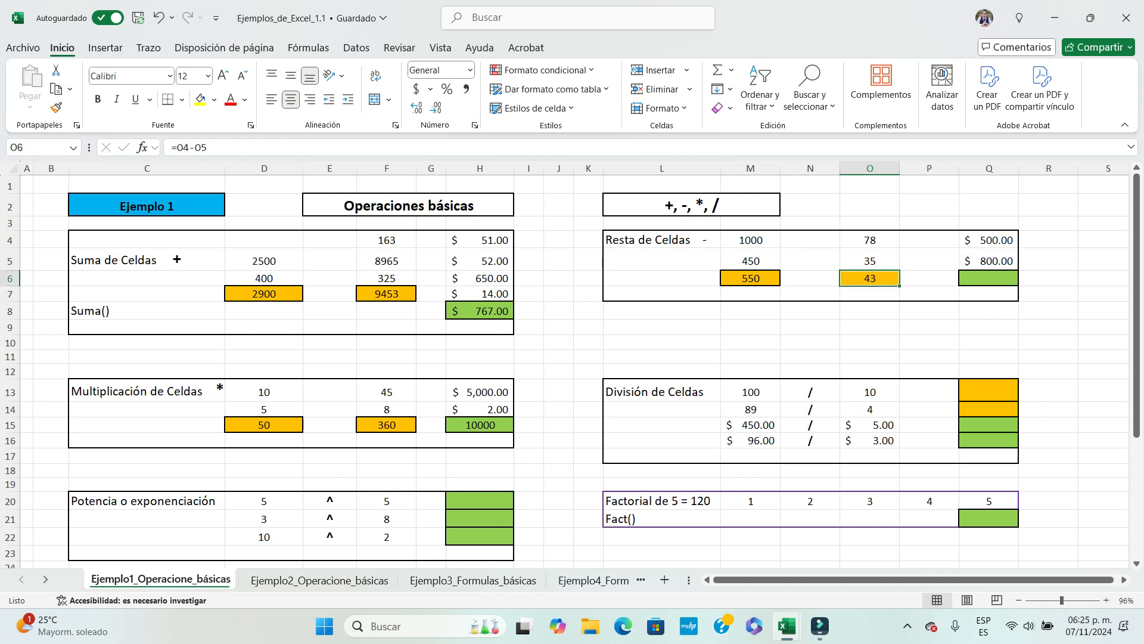
Enter the subtraction formula =Q4-Q5 in cell Q6 for the currency amounts of the Resta de Celdas table
{"action": "left_click", "coordinate": [989, 278]}
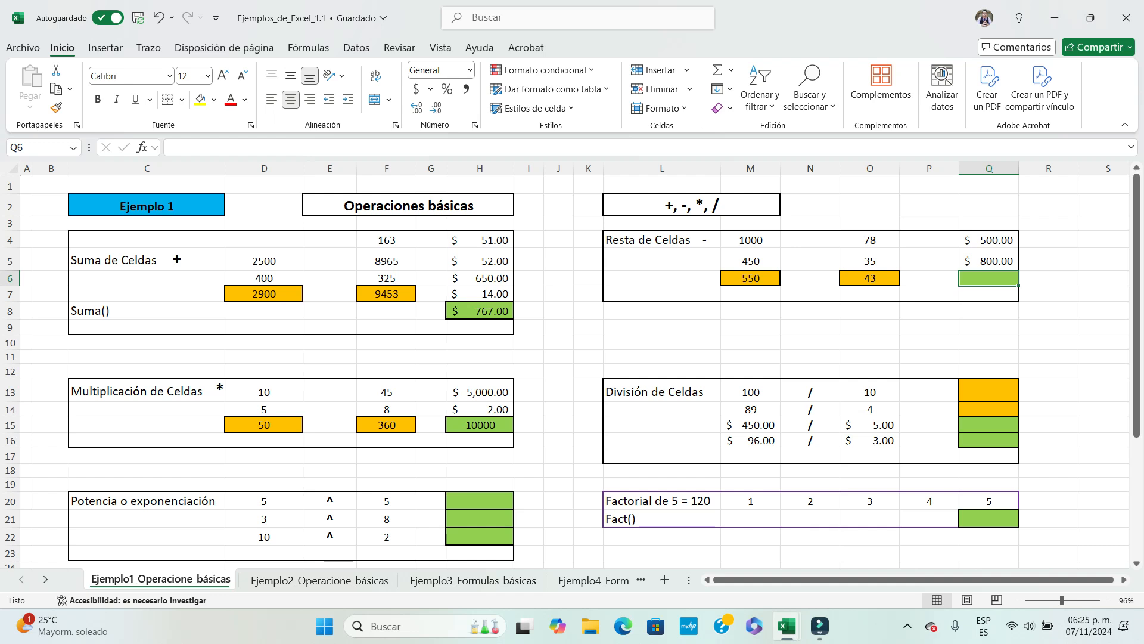
{"action": "key", "text": "Up"}
{"action": "key", "text": "Up"}
{"action": "key", "text": "Down"}
{"action": "key", "text": "Down"}
{"action": "type", "text": "="}
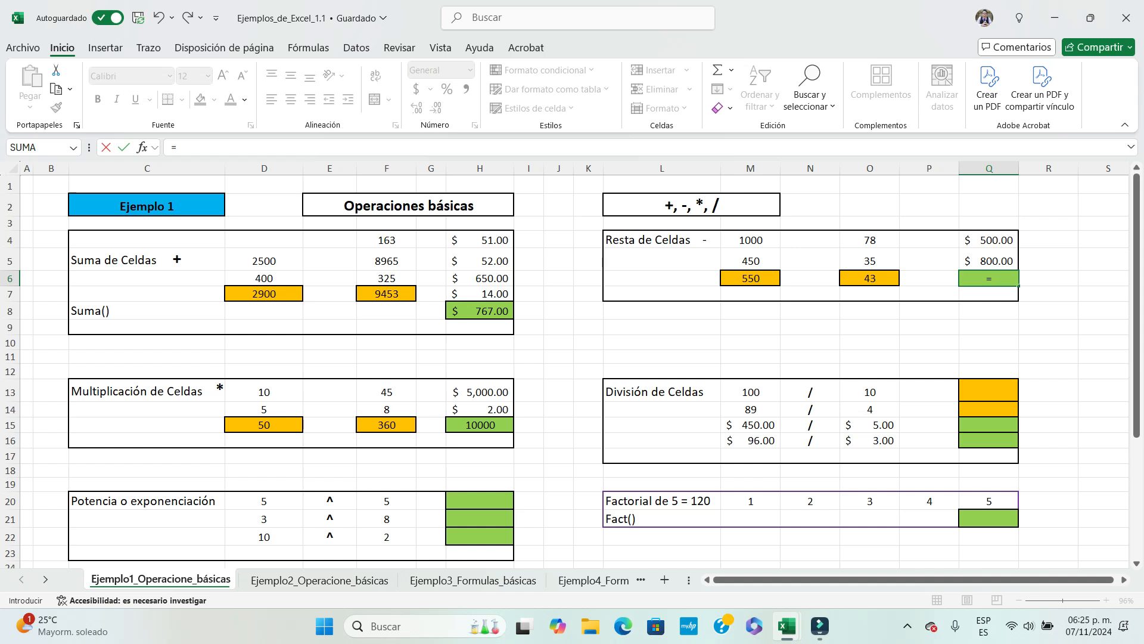
{"action": "key", "text": "Up"}
{"action": "key", "text": "Up"}
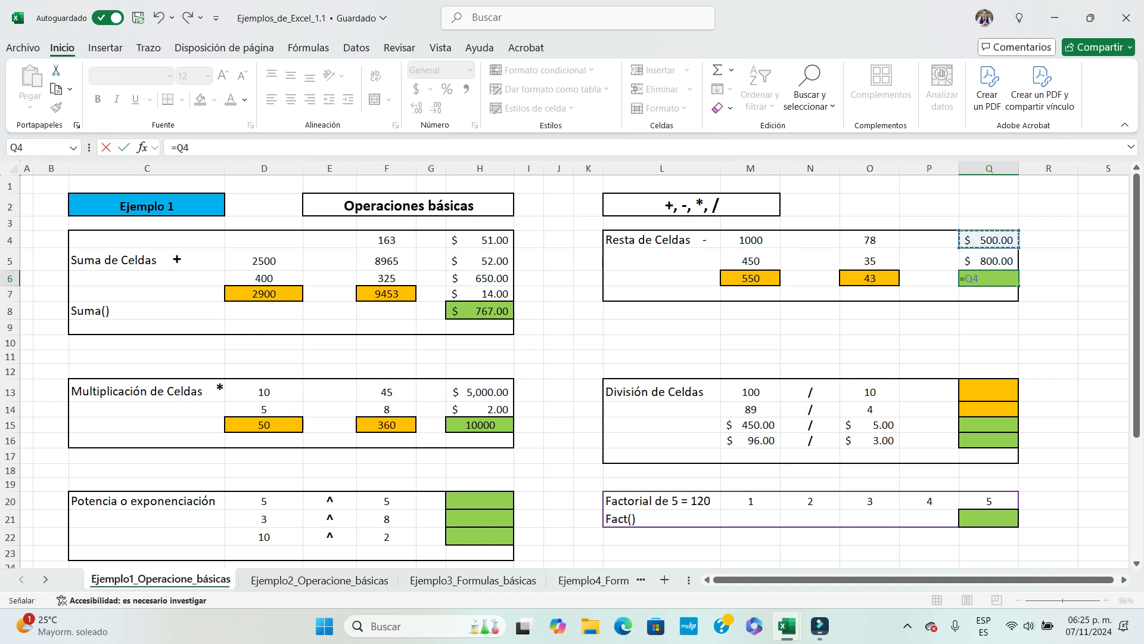
{"action": "type", "text": "-"}
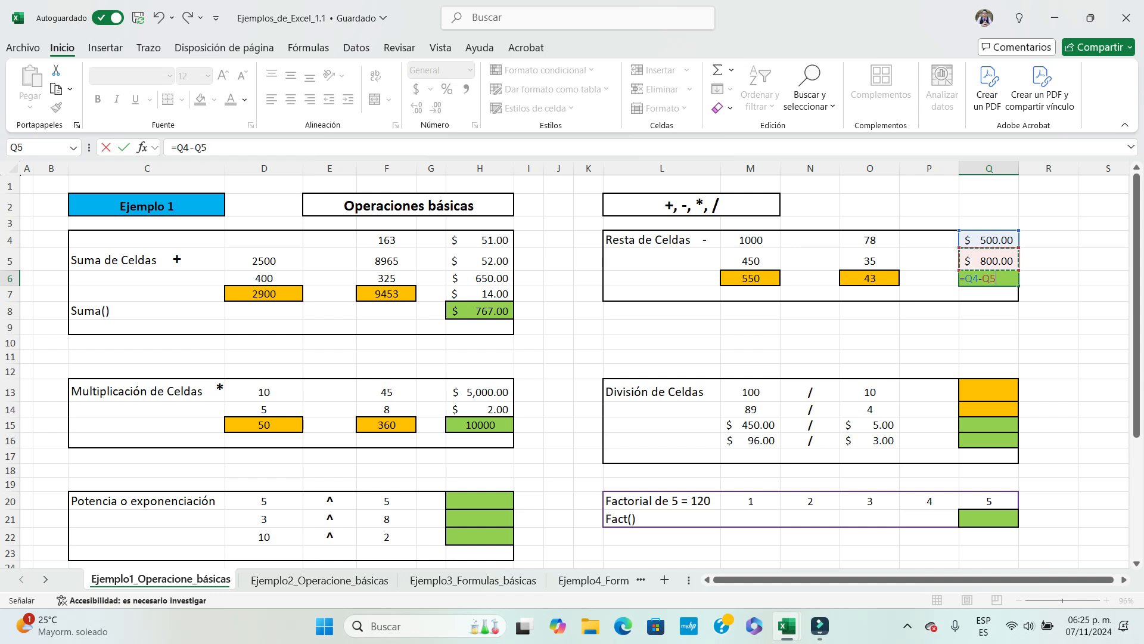
{"action": "key", "text": "Return"}
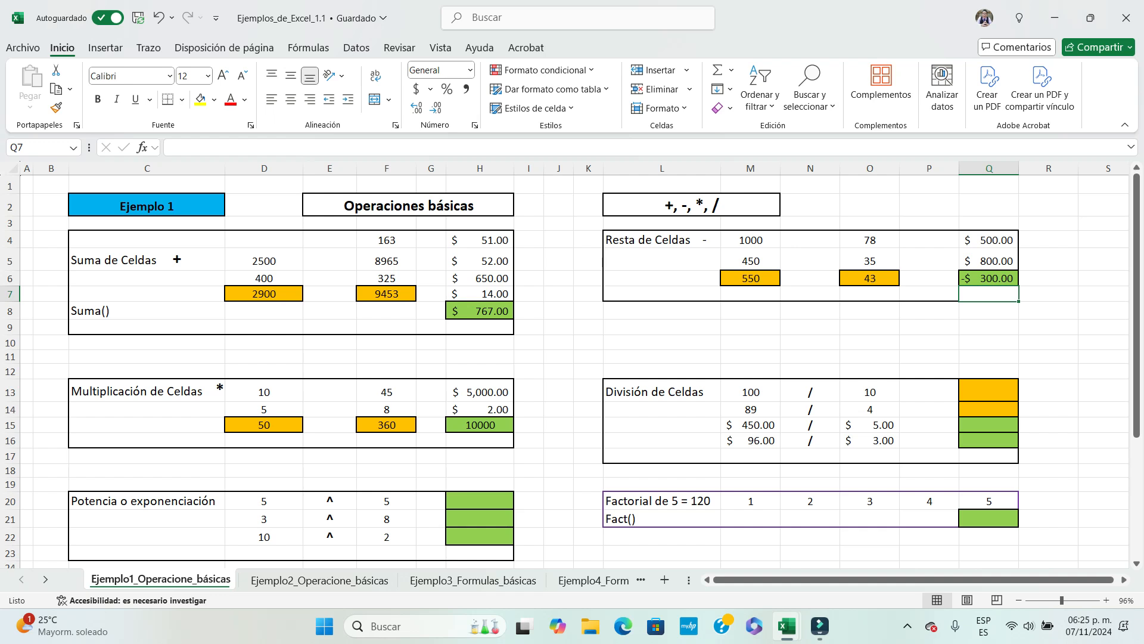
In the División de Celdas table, enter the division formula =M13/O13 in cell Q13 and check its divisor cell
{"action": "left_click", "coordinate": [810, 392]}
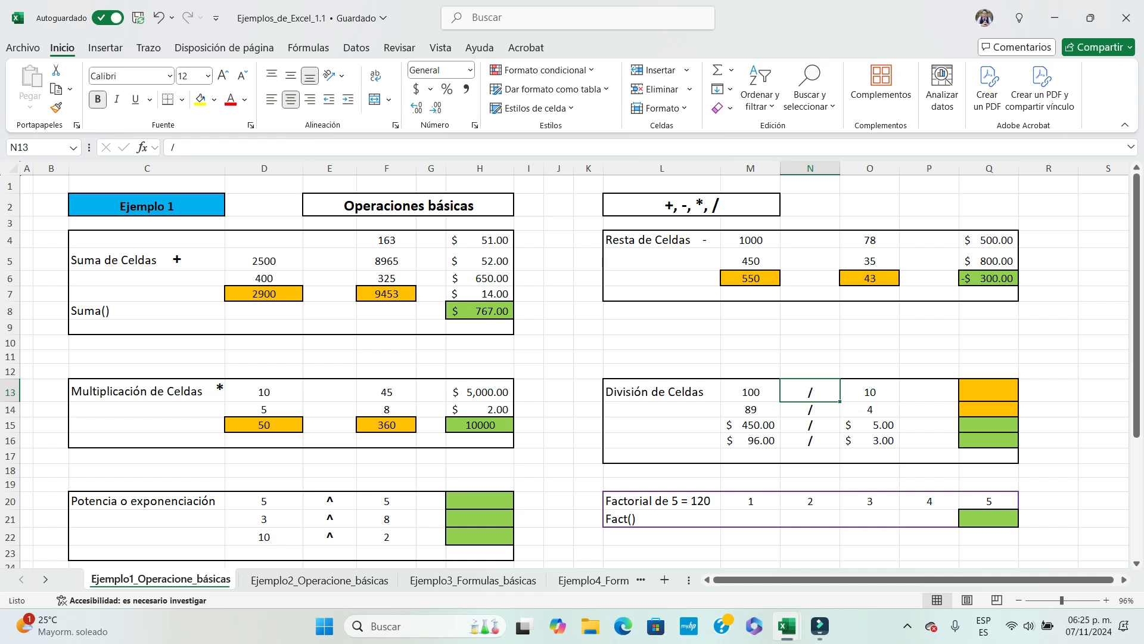
{"action": "left_click", "coordinate": [751, 391]}
{"action": "left_click", "coordinate": [870, 392]}
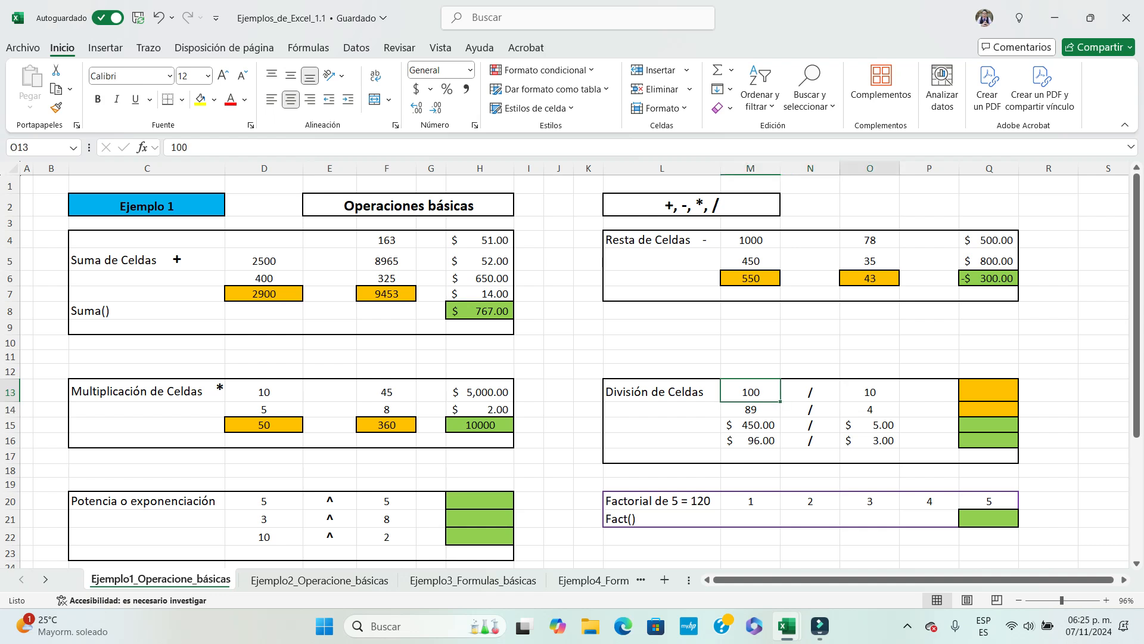
{"action": "left_click", "coordinate": [989, 391]}
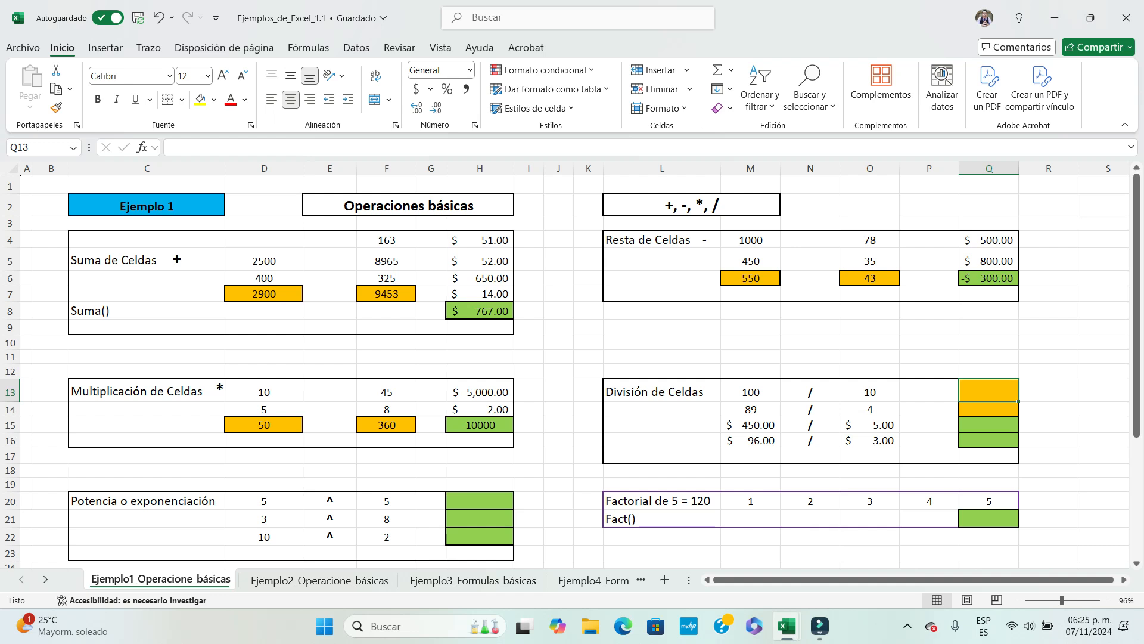
{"action": "type", "text": "="}
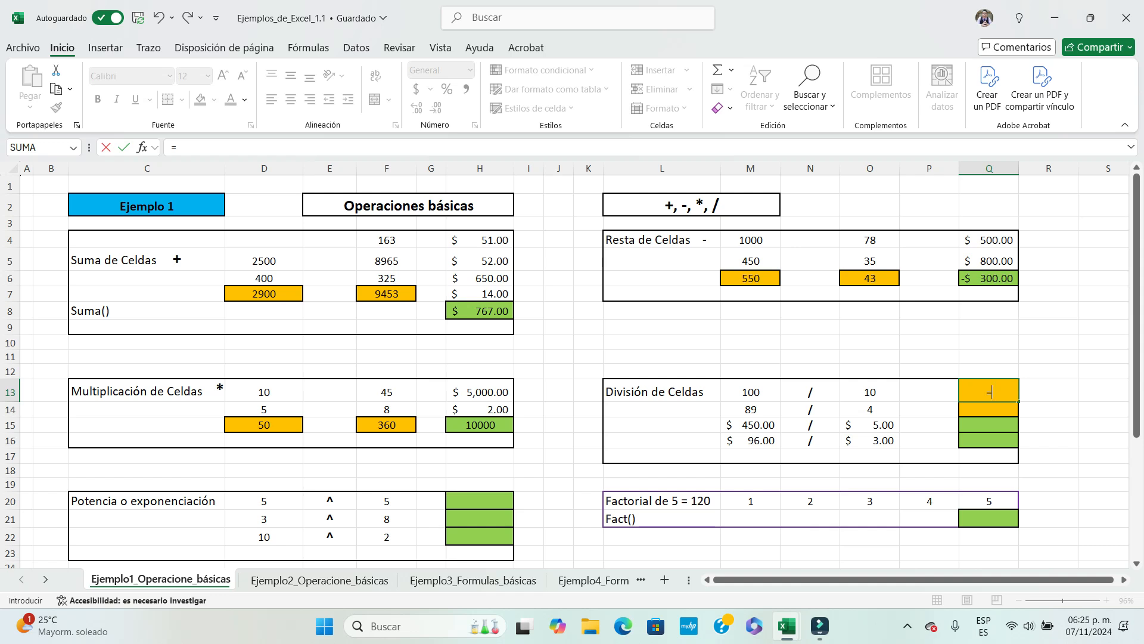
{"action": "left_click", "coordinate": [750, 391]}
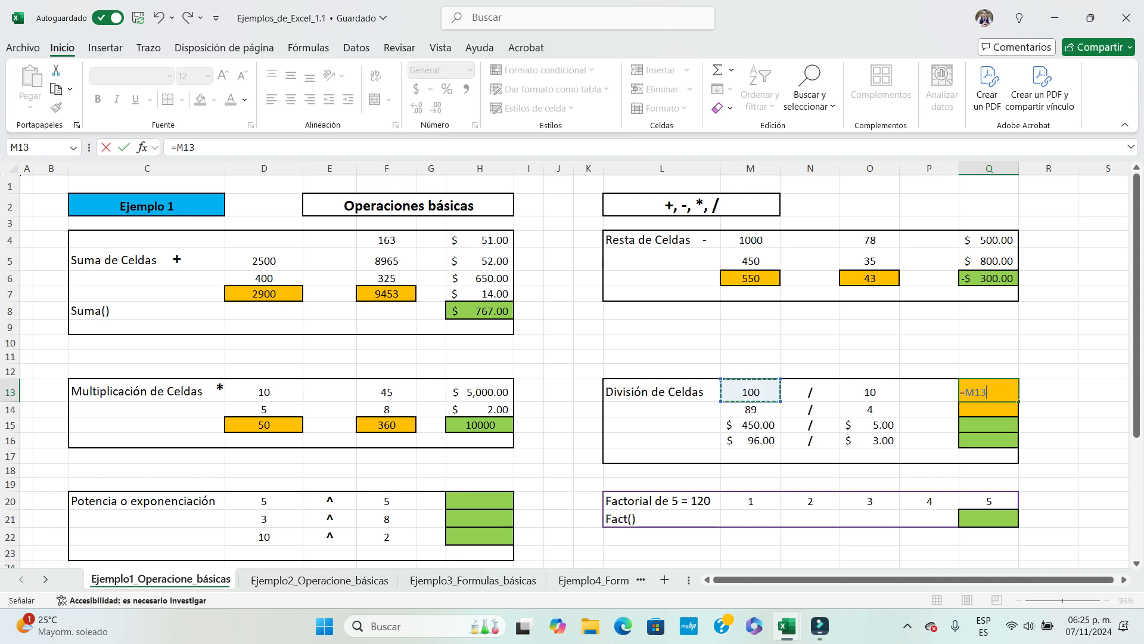
{"action": "type", "text": "/"}
{"action": "left_click", "coordinate": [869, 391]}
{"action": "key", "text": "Return"}
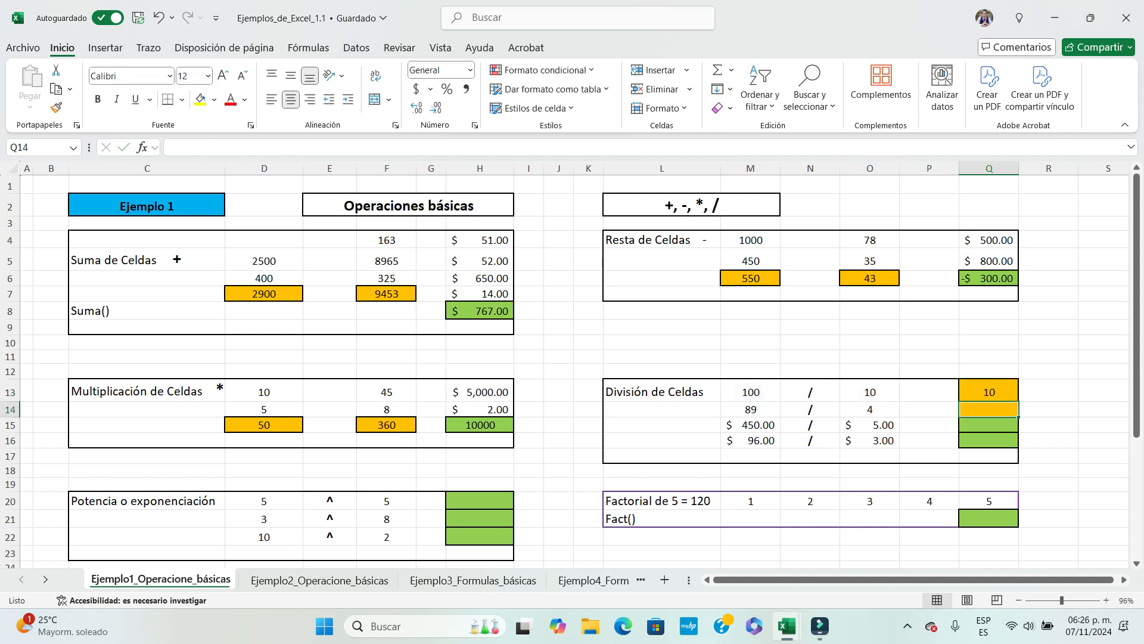
{"action": "left_click", "coordinate": [870, 392]}
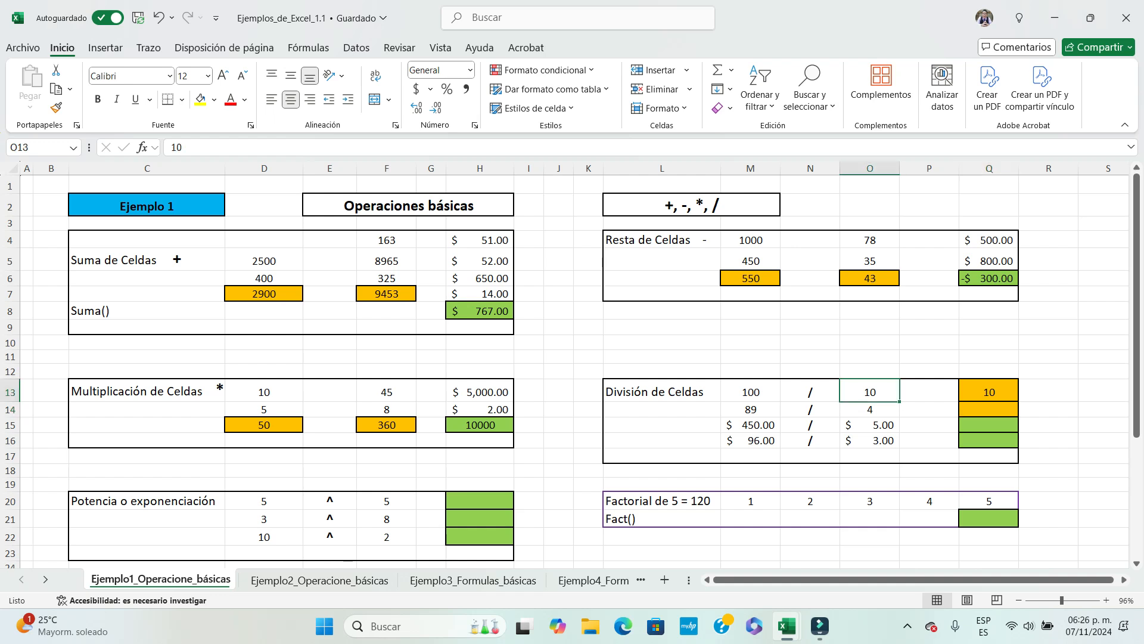
Enter the division formula =M14/O14 in cell Q14 of the División de Celdas table
{"action": "left_click", "coordinate": [989, 409]}
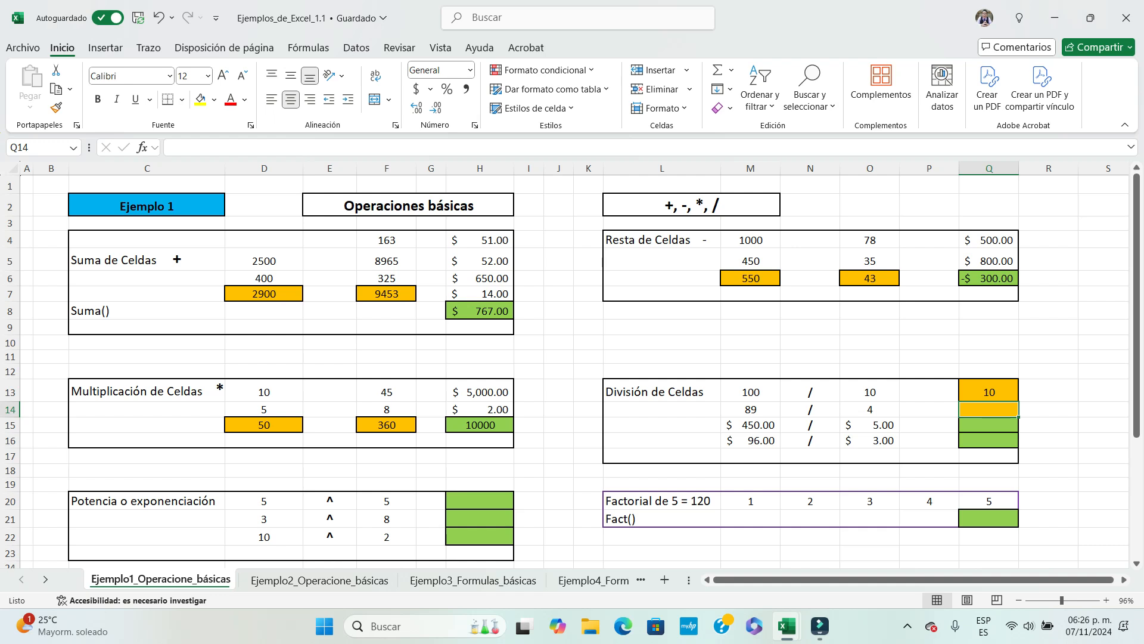
{"action": "type", "text": "="}
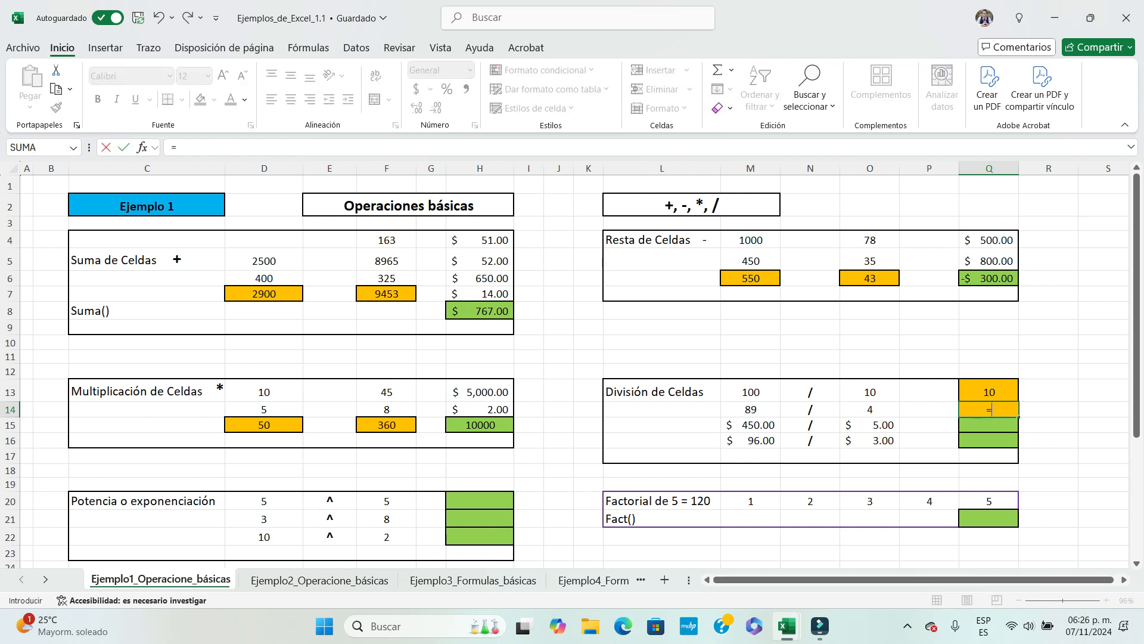
{"action": "left_click", "coordinate": [750, 409]}
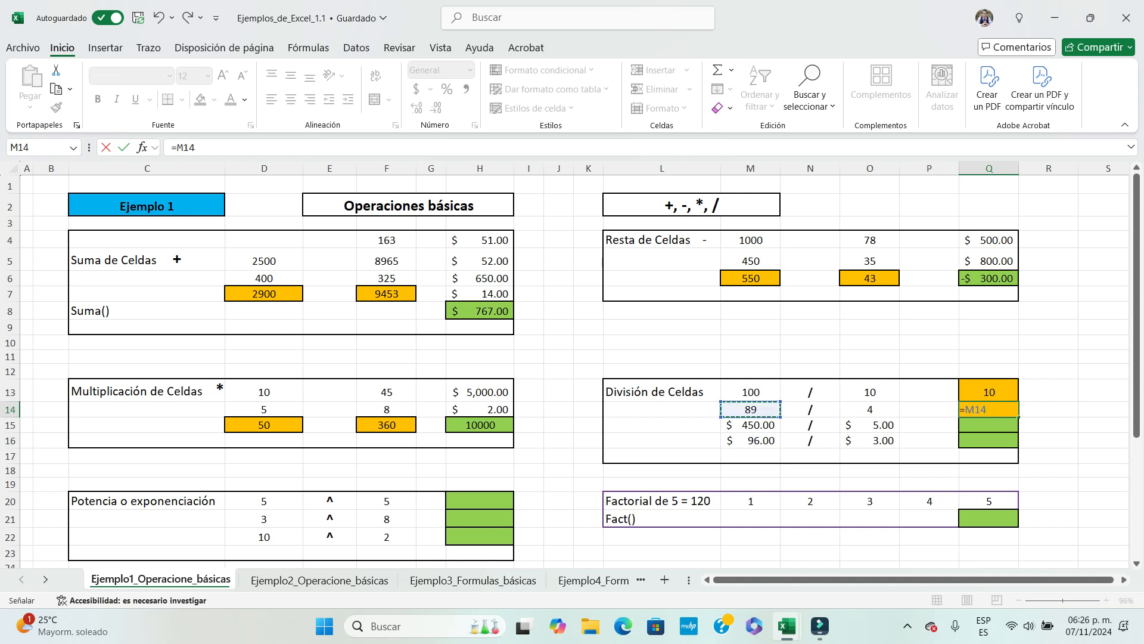
{"action": "type", "text": "/"}
{"action": "left_click", "coordinate": [870, 410]}
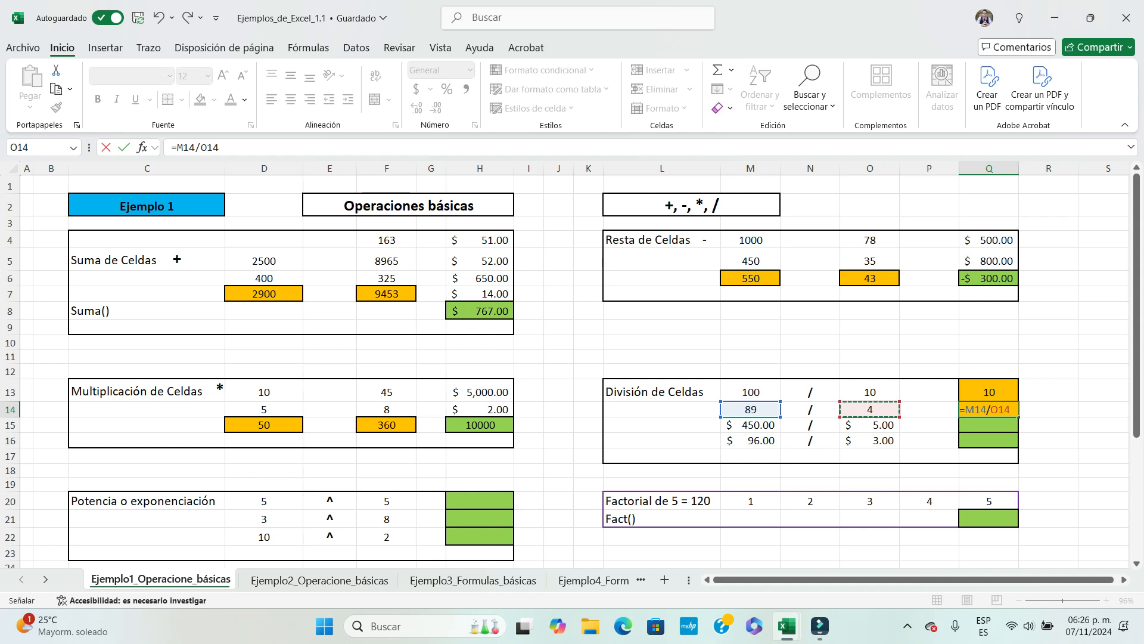
{"action": "key", "text": "Return"}
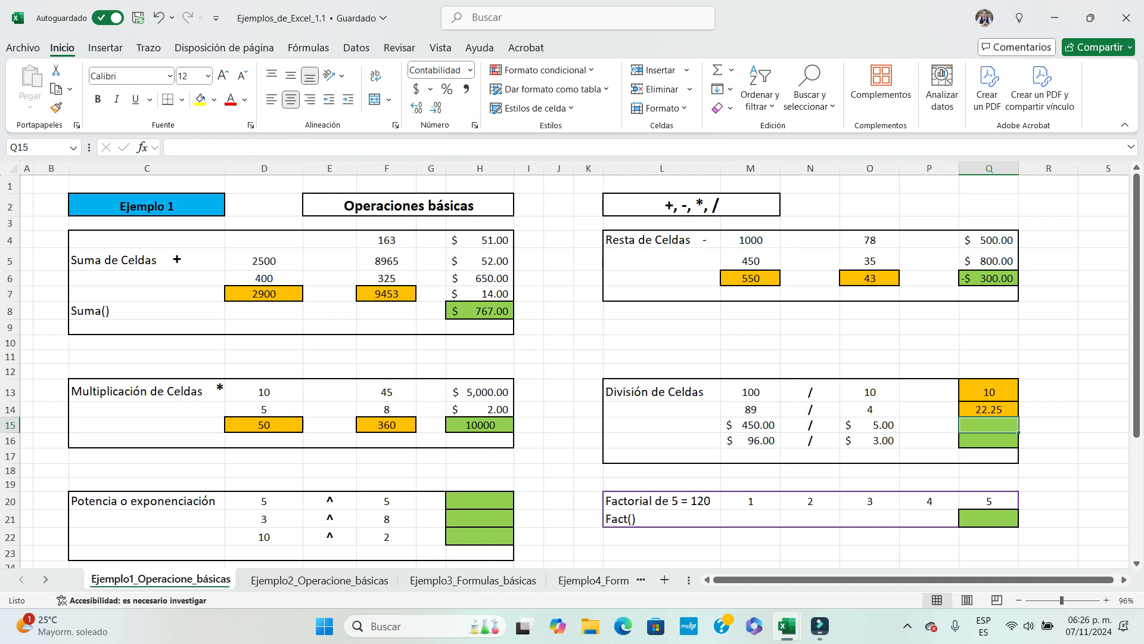
Enter the currency division formula =M15/O15 in cell Q15 and reselect the cell to check it
{"action": "type", "text": "="}
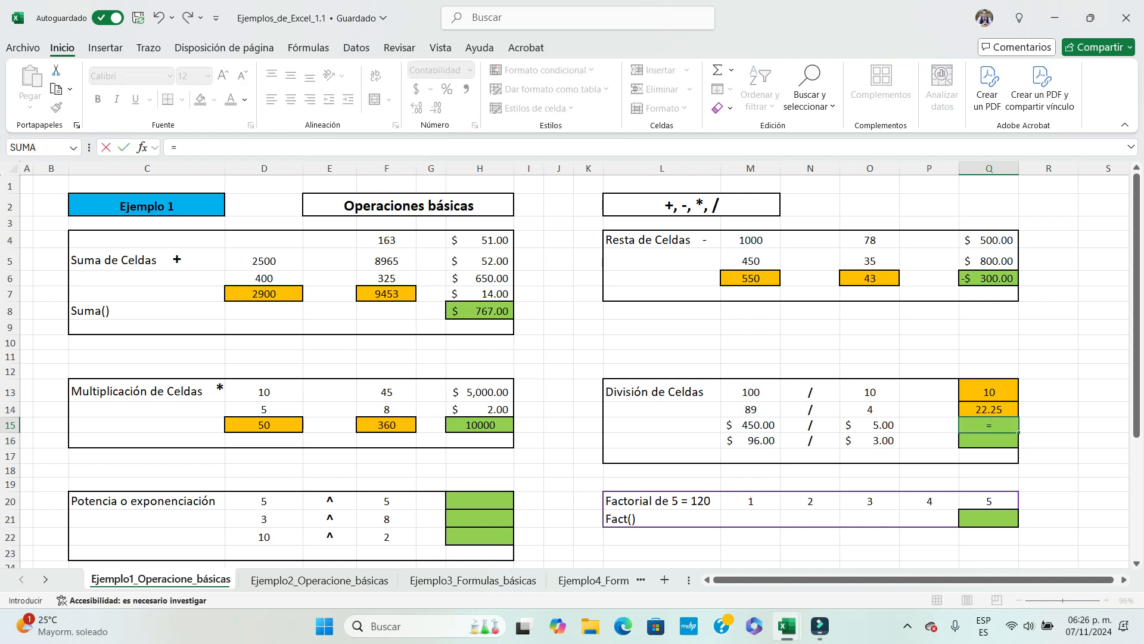
{"action": "left_click", "coordinate": [751, 425]}
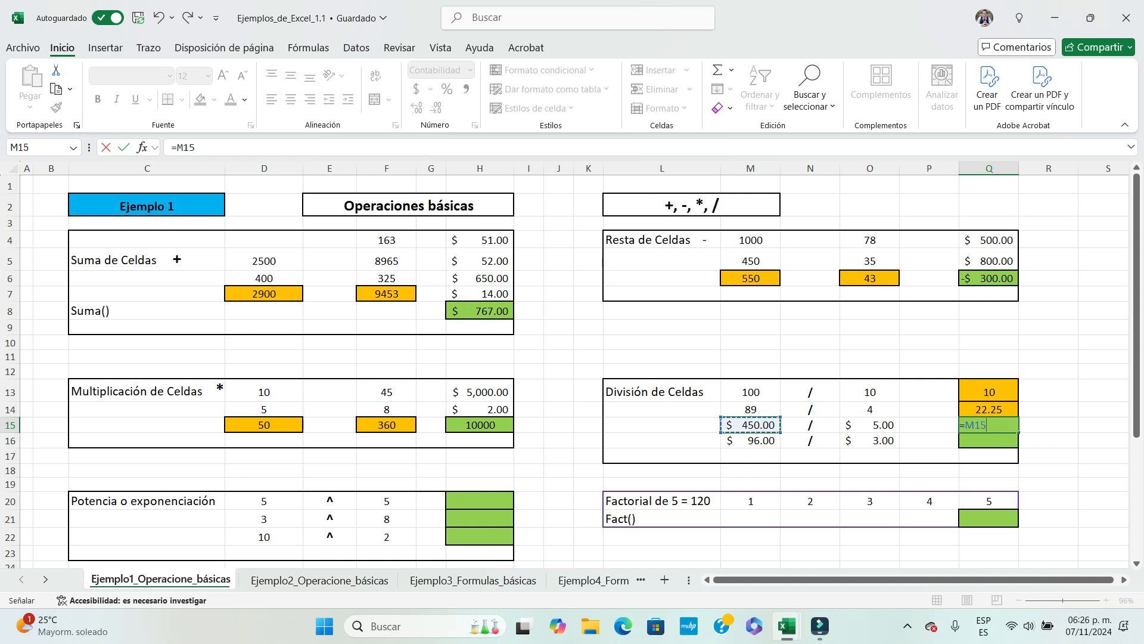
{"action": "type", "text": "/"}
{"action": "left_click", "coordinate": [870, 425]}
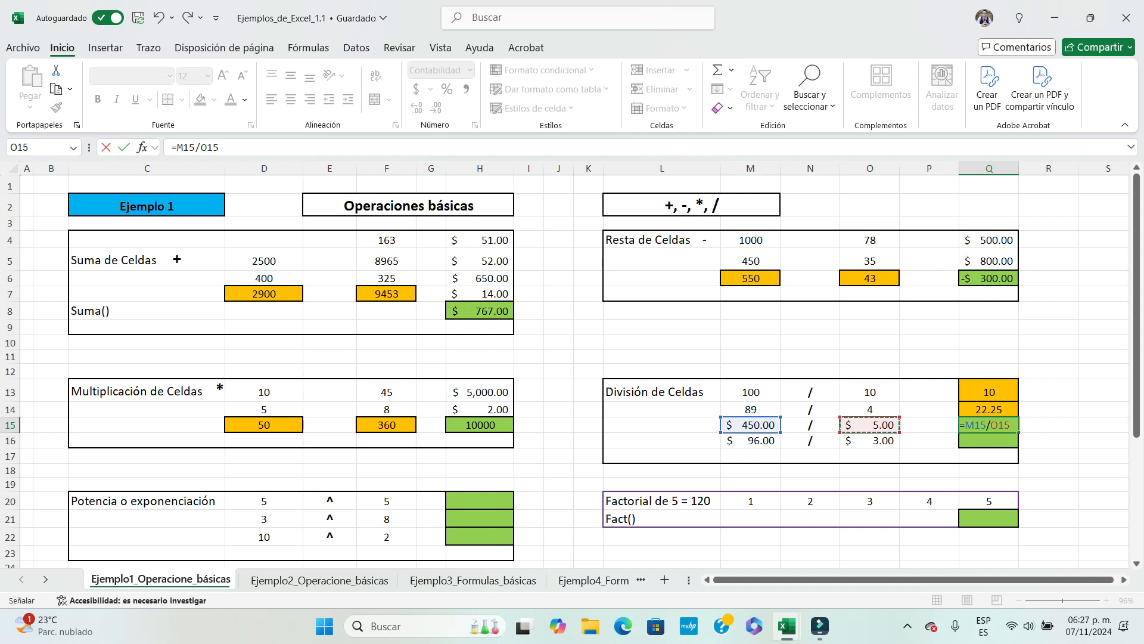
{"action": "key", "text": "Return"}
{"action": "key", "text": "Up"}
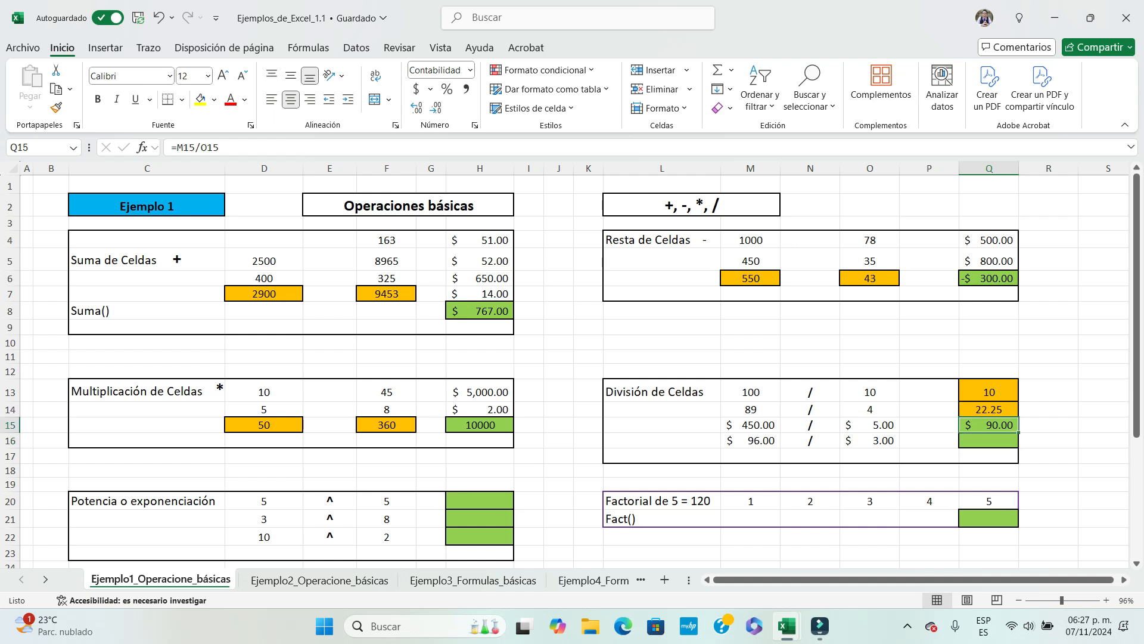
Review the row 16 dividend and divisor, and enter the currency division formula =M16/O16 in cell Q16
{"action": "left_click", "coordinate": [751, 440]}
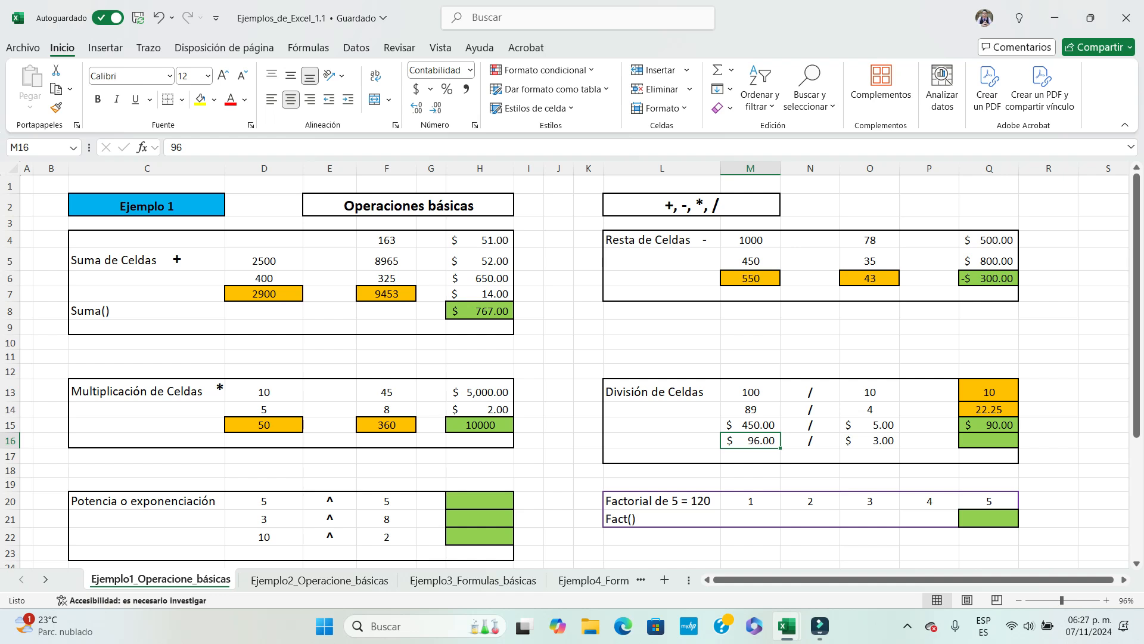
{"action": "left_click", "coordinate": [870, 440]}
{"action": "left_click", "coordinate": [989, 440]}
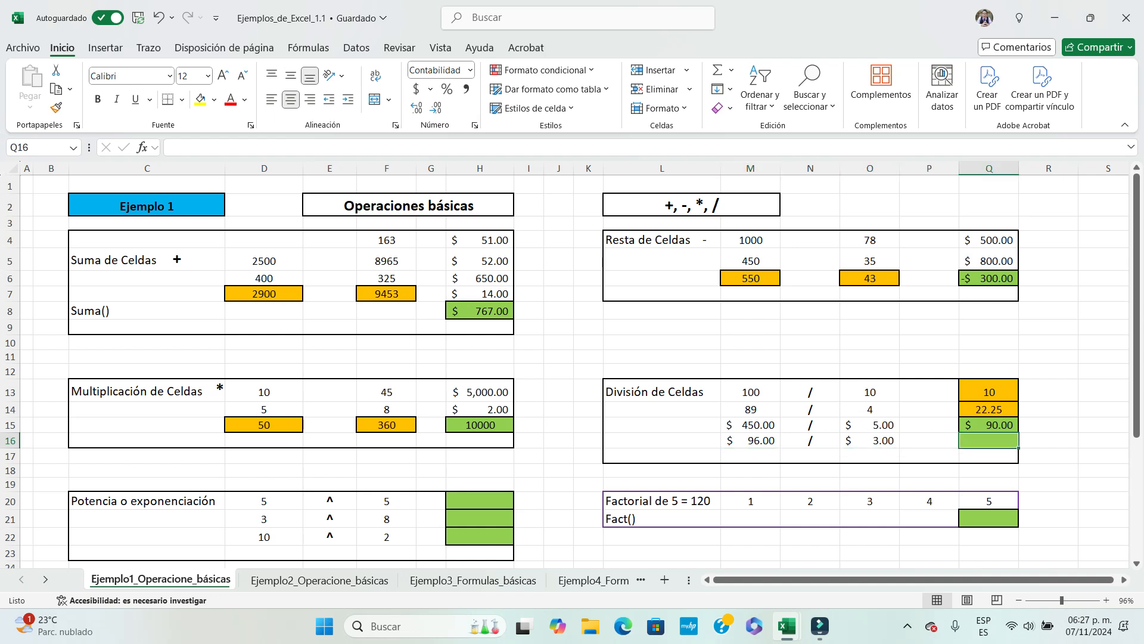
{"action": "type", "text": "="}
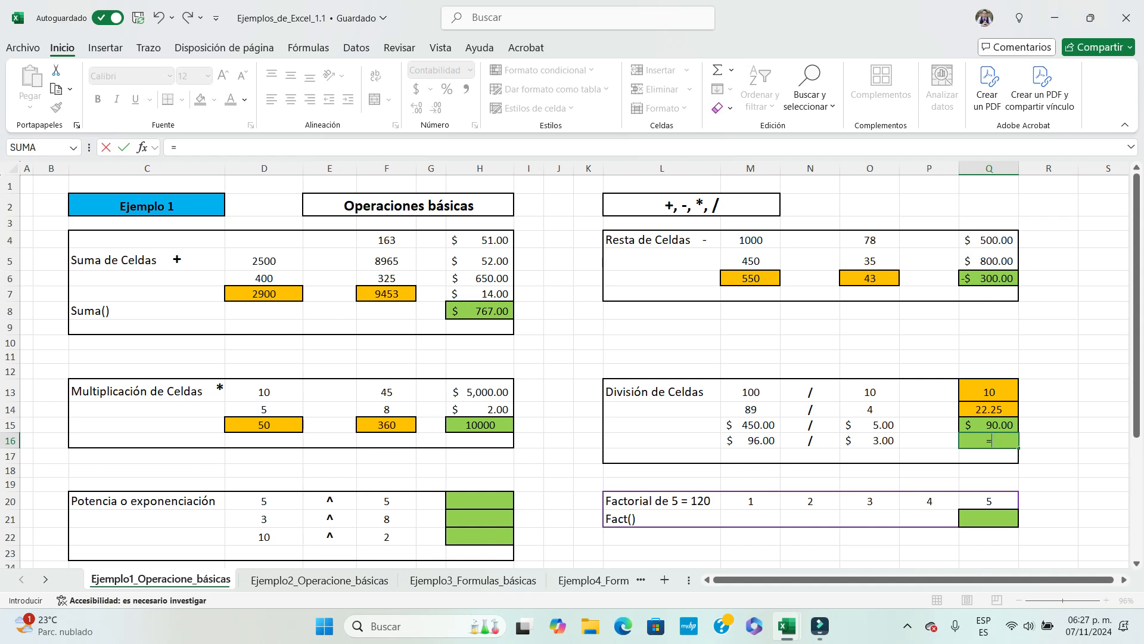
{"action": "left_click", "coordinate": [751, 440]}
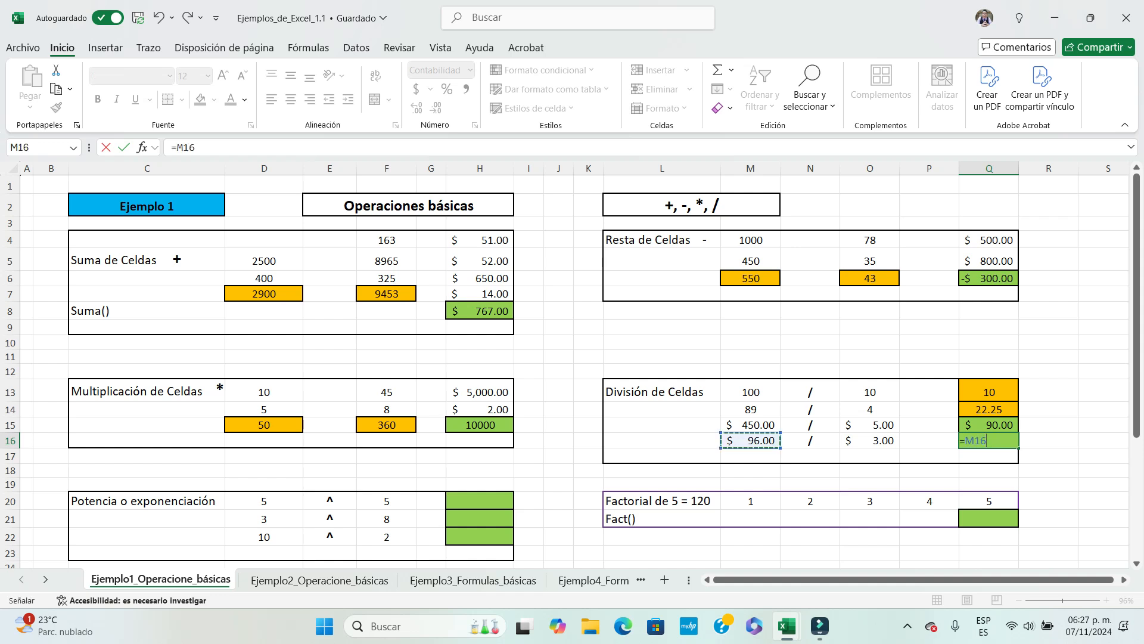
{"action": "type", "text": "/"}
{"action": "left_click", "coordinate": [870, 440]}
{"action": "key", "text": "Return"}
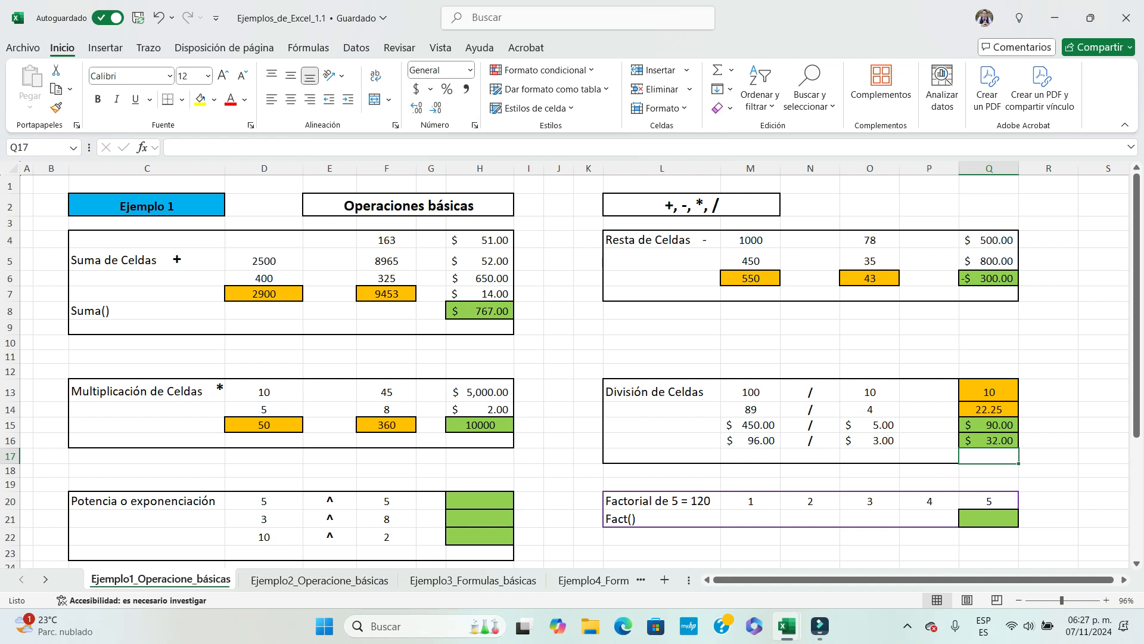
Check the base, operator and exponent in row 20, and enter 5 in each cell from D19 to H19
{"action": "left_click", "coordinate": [264, 501]}
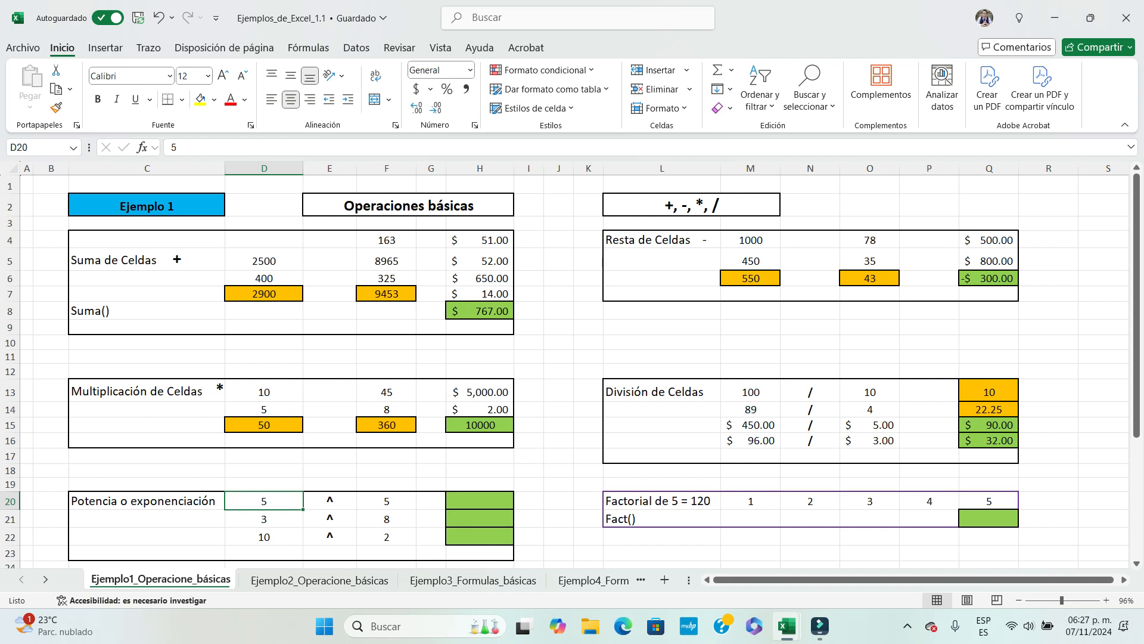
{"action": "left_click", "coordinate": [330, 501]}
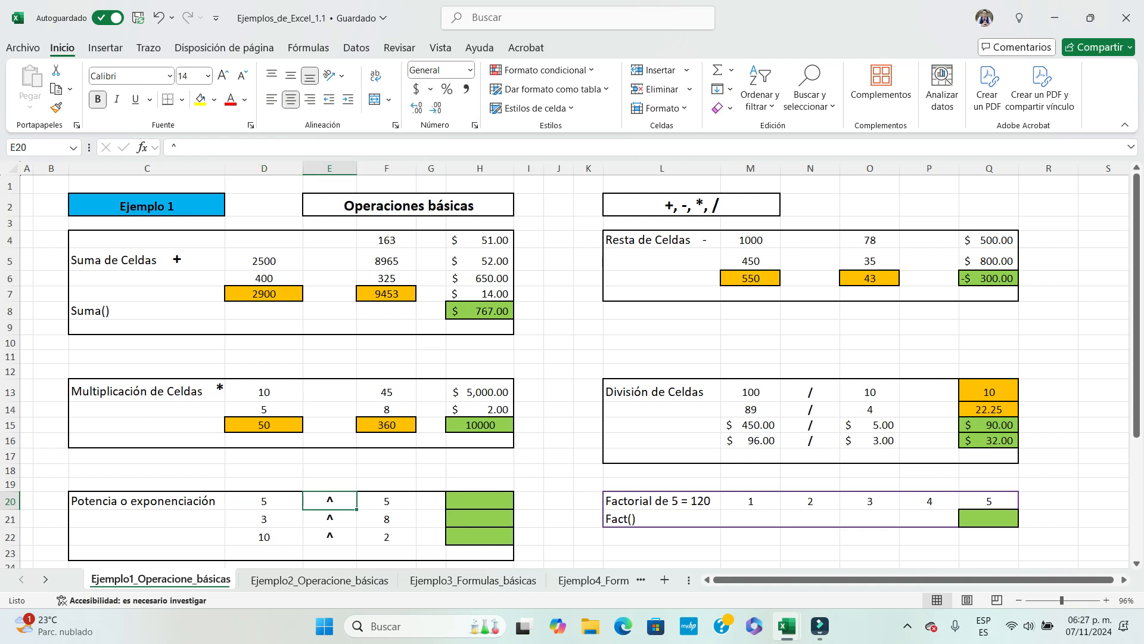
{"action": "left_click", "coordinate": [387, 501]}
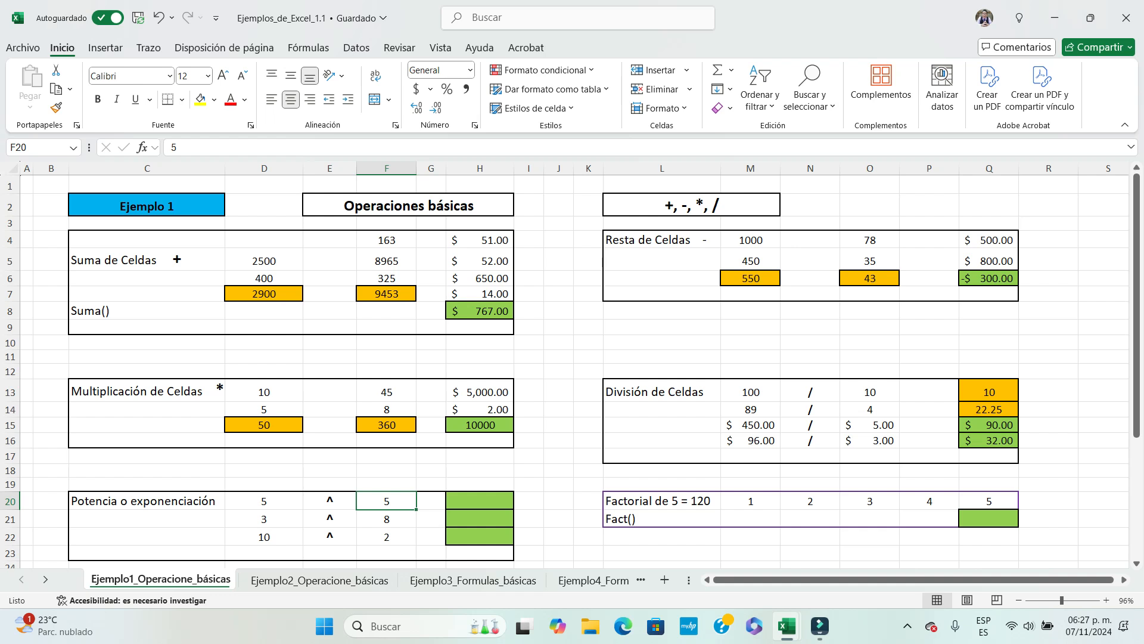
{"action": "left_click", "coordinate": [264, 484]}
{"action": "type", "text": "5"}
{"action": "key", "text": "Tab"}
{"action": "type", "text": "5"}
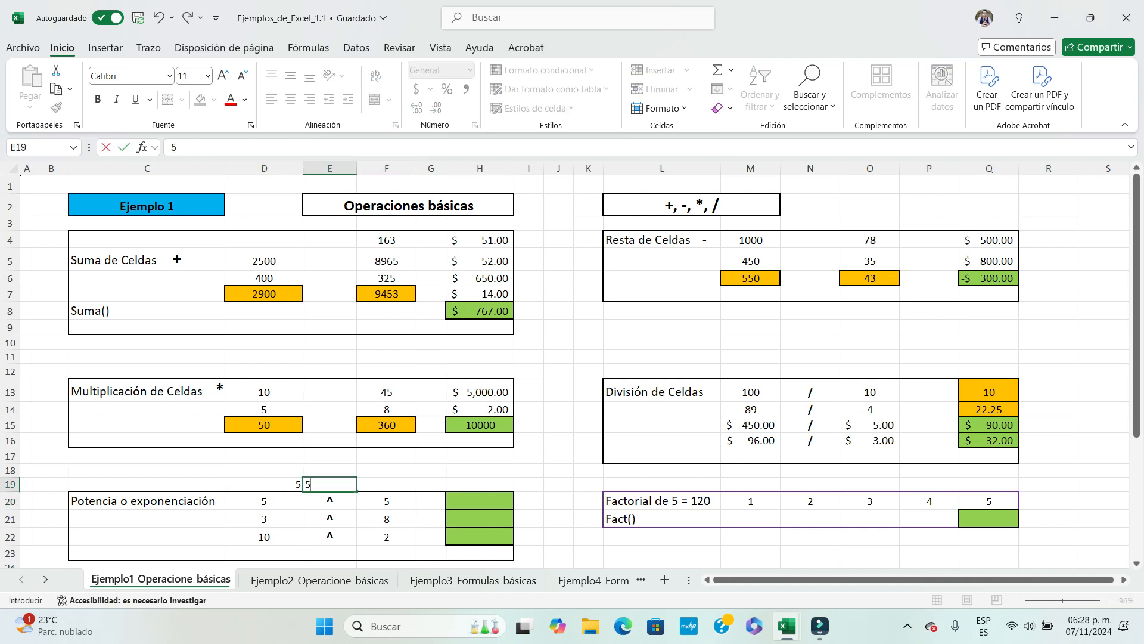
{"action": "key", "text": "Tab"}
{"action": "type", "text": "5"}
{"action": "key", "text": "Tab"}
{"action": "type", "text": "5"}
{"action": "key", "text": "Tab"}
{"action": "type", "text": "5"}
{"action": "key", "text": "Left"}
Center the five values in cells D19 to H19 horizontally
{"action": "key", "text": "Left"}
{"action": "key", "text": "Left"}
{"action": "key", "text": "Left"}
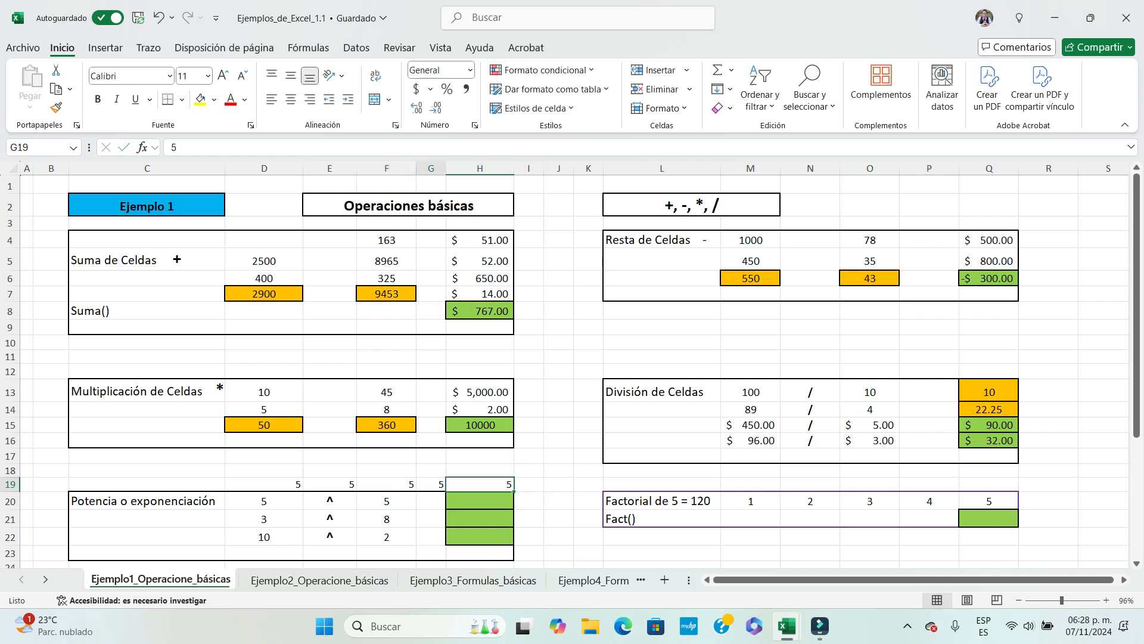
{"action": "key", "text": "Right"}
{"action": "key", "text": "Right"}
{"action": "key", "text": "Right"}
{"action": "key", "text": "Right"}
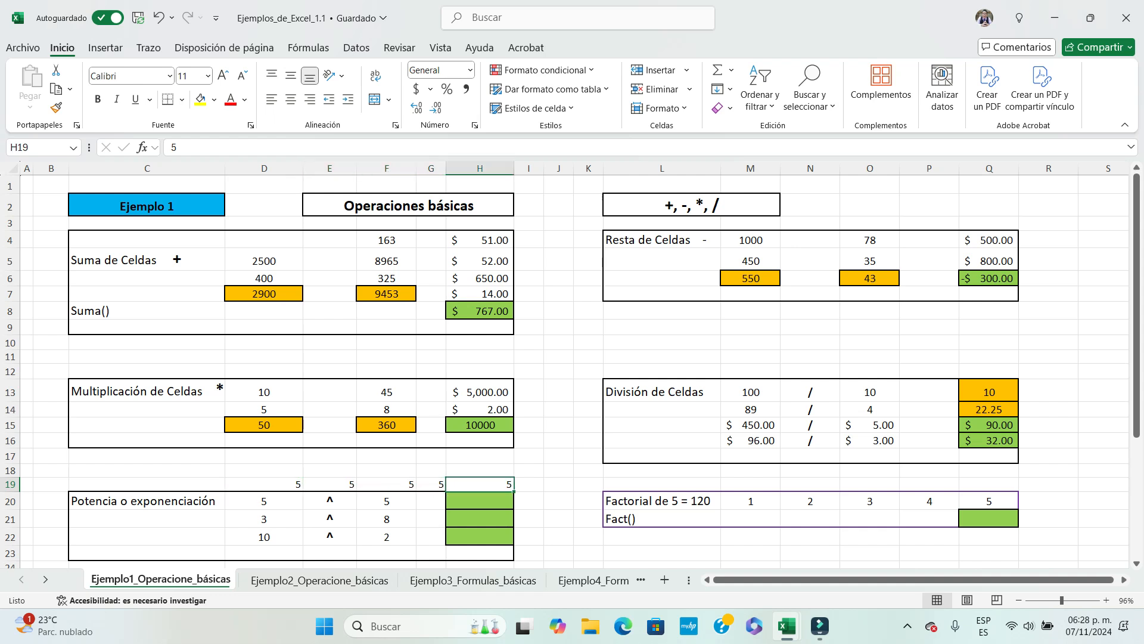
{"action": "key", "text": "ctrl+Left"}
{"action": "key", "text": "shift+Right"}
{"action": "key", "text": "shift+Right"}
{"action": "key", "text": "shift+Right"}
{"action": "key", "text": "shift+Right"}
{"action": "key", "text": "alt+h"}
{"action": "key", "text": "a"}
{"action": "key", "text": "c"}
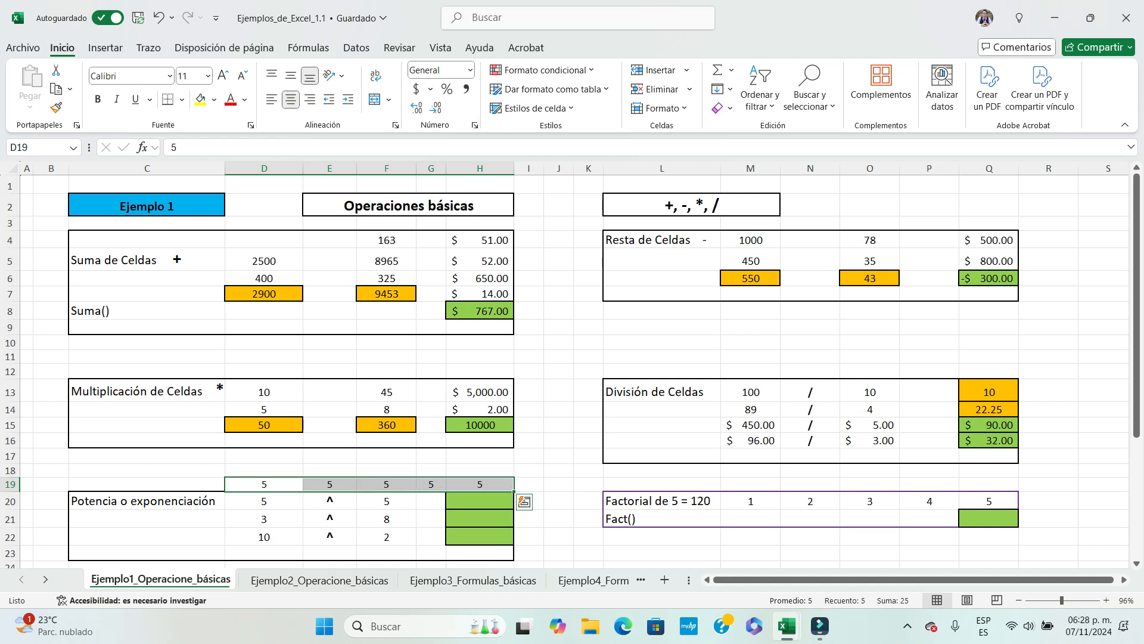
Enter the multiplication formula =D19*E19*F19*G19*H19 in cell I19 and reselect the cell to check it
{"action": "left_click", "coordinate": [529, 484]}
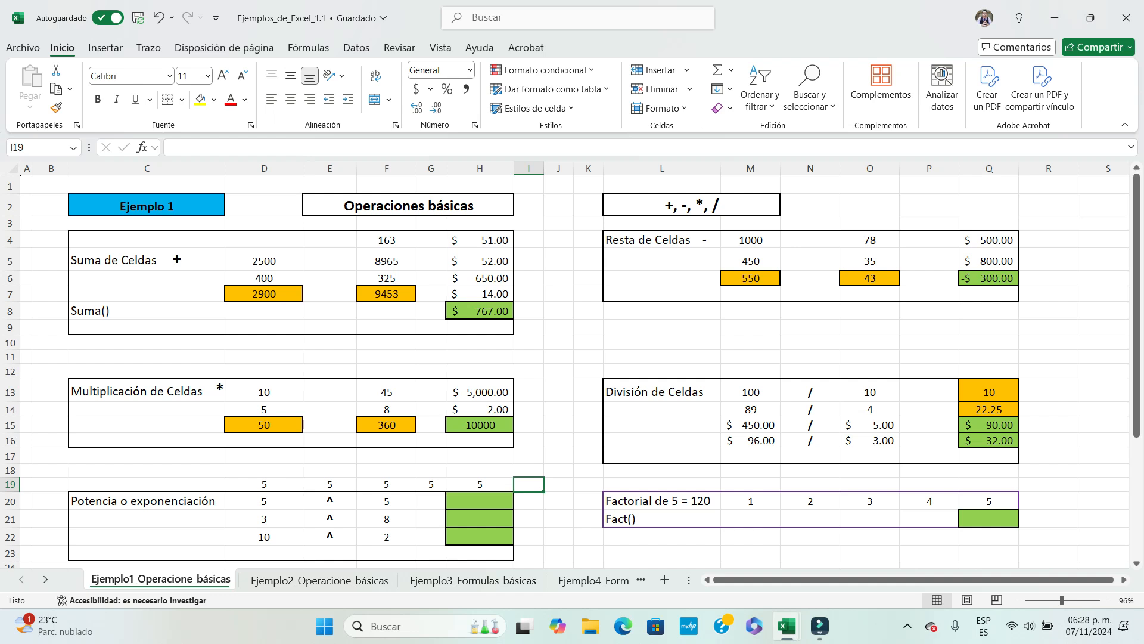
{"action": "type", "text": "="}
{"action": "key", "text": "Left"}
{"action": "key", "text": "Left"}
{"action": "key", "text": "Left"}
{"action": "key", "text": "Left"}
{"action": "key", "text": "Left"}
{"action": "type", "text": "*"}
{"action": "key", "text": "Left"}
{"action": "key", "text": "Left"}
{"action": "key", "text": "Left"}
{"action": "key", "text": "Left"}
{"action": "type", "text": "*"}
{"action": "key", "text": "Left"}
{"action": "key", "text": "Left"}
{"action": "key", "text": "Left"}
{"action": "type", "text": "*"}
{"action": "key", "text": "Left"}
{"action": "key", "text": "Left"}
{"action": "type", "text": "*"}
{"action": "key", "text": "Left"}
{"action": "key", "text": "Return"}
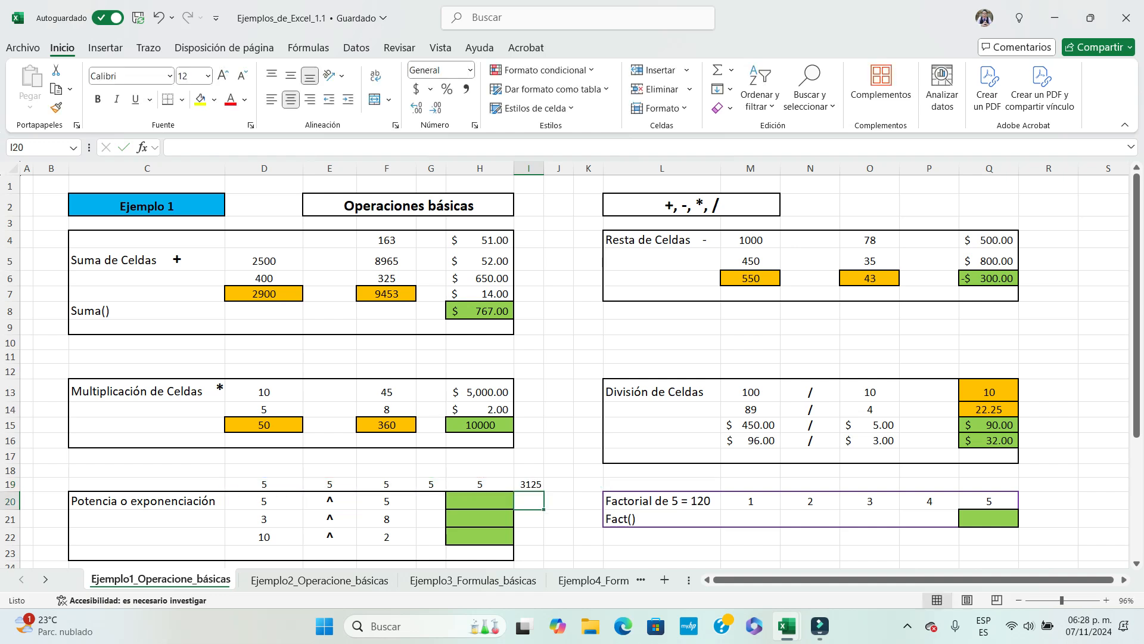
{"action": "key", "text": "Up"}
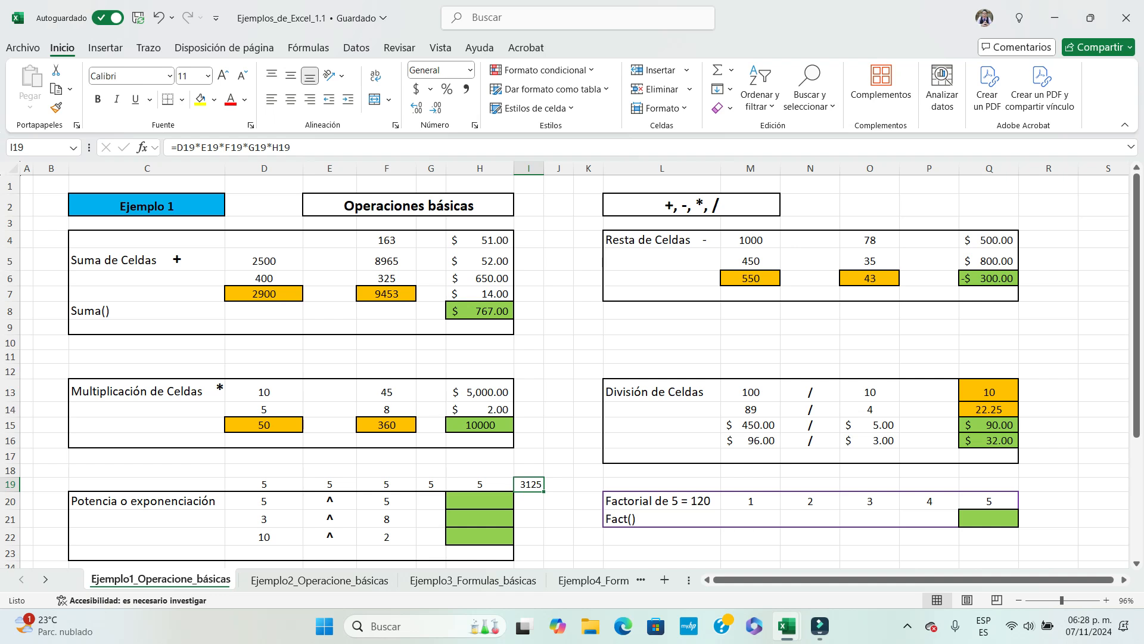
In the Potencia o exponenciación table, enter the power formula =D20^F20 in cell H20
{"action": "left_click", "coordinate": [264, 501]}
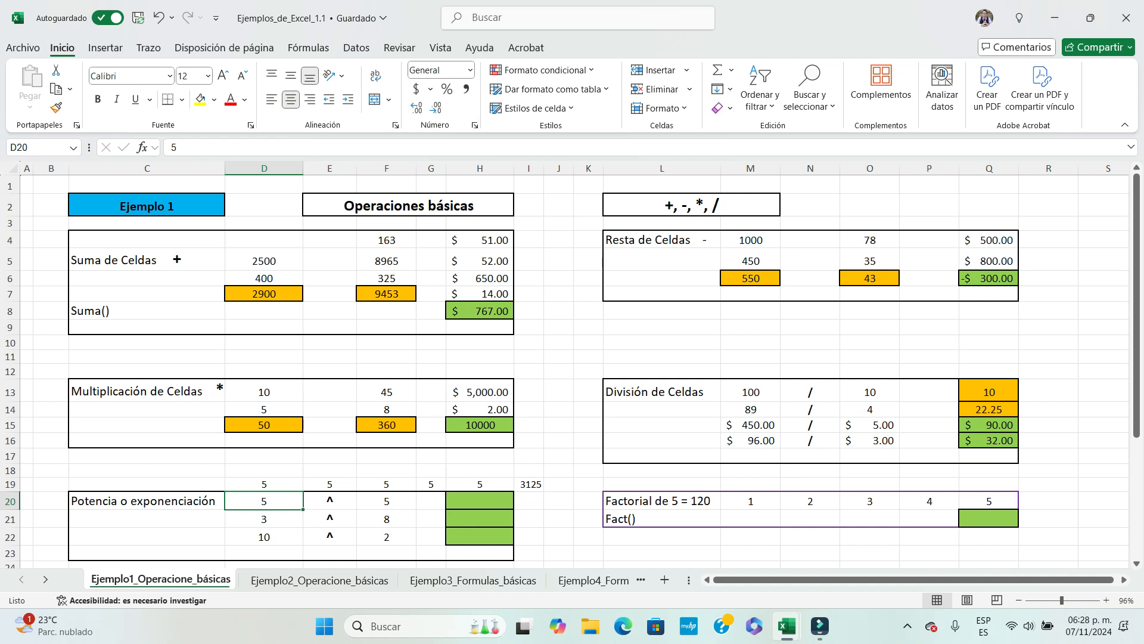
{"action": "left_click", "coordinate": [480, 500]}
{"action": "type", "text": "="}
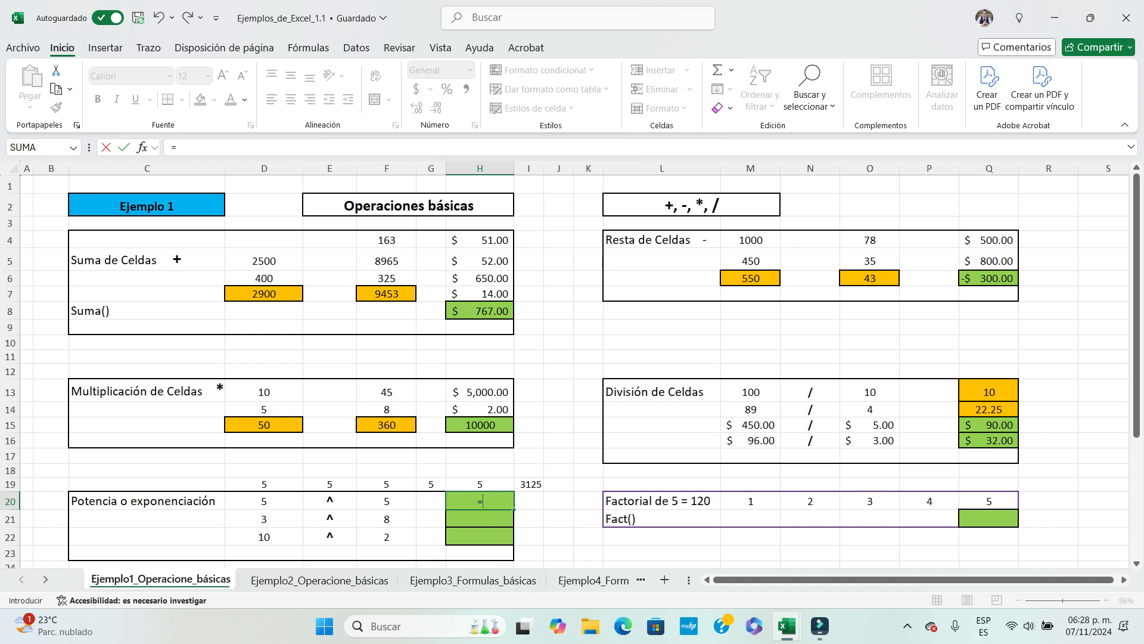
{"action": "left_click", "coordinate": [264, 501]}
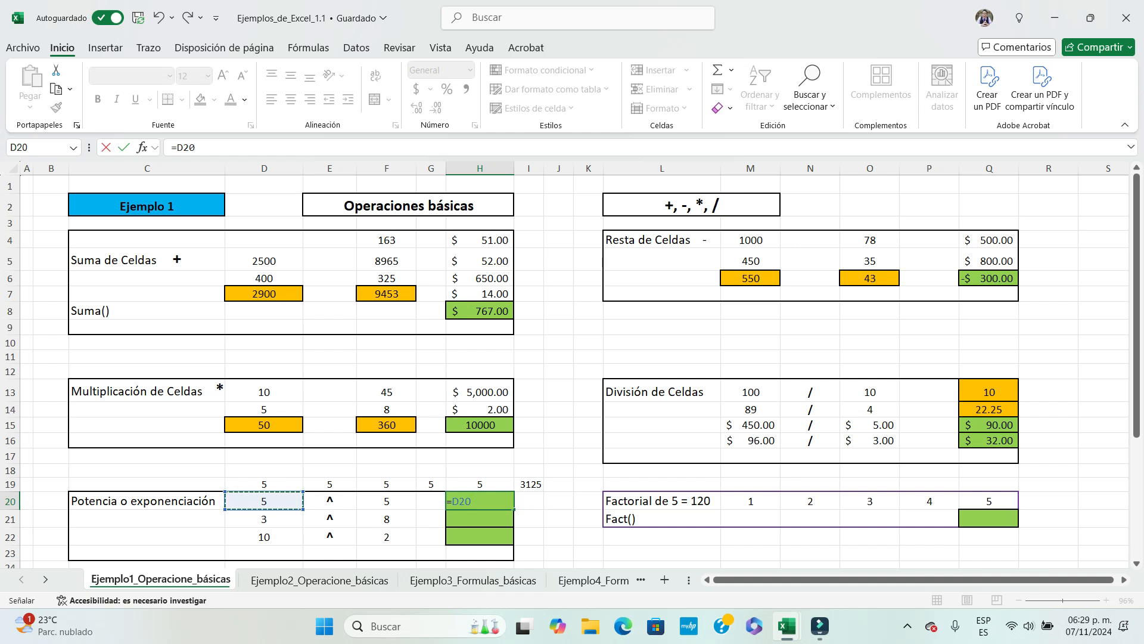
{"action": "type", "text": "^"}
{"action": "left_click", "coordinate": [386, 502]}
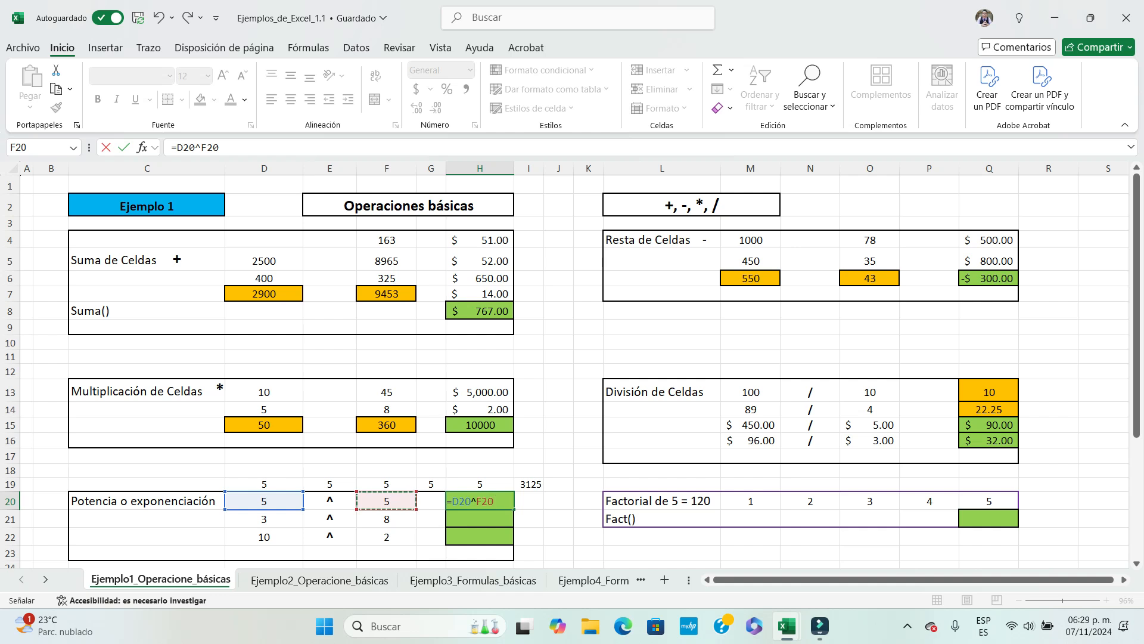
{"action": "key", "text": "Return"}
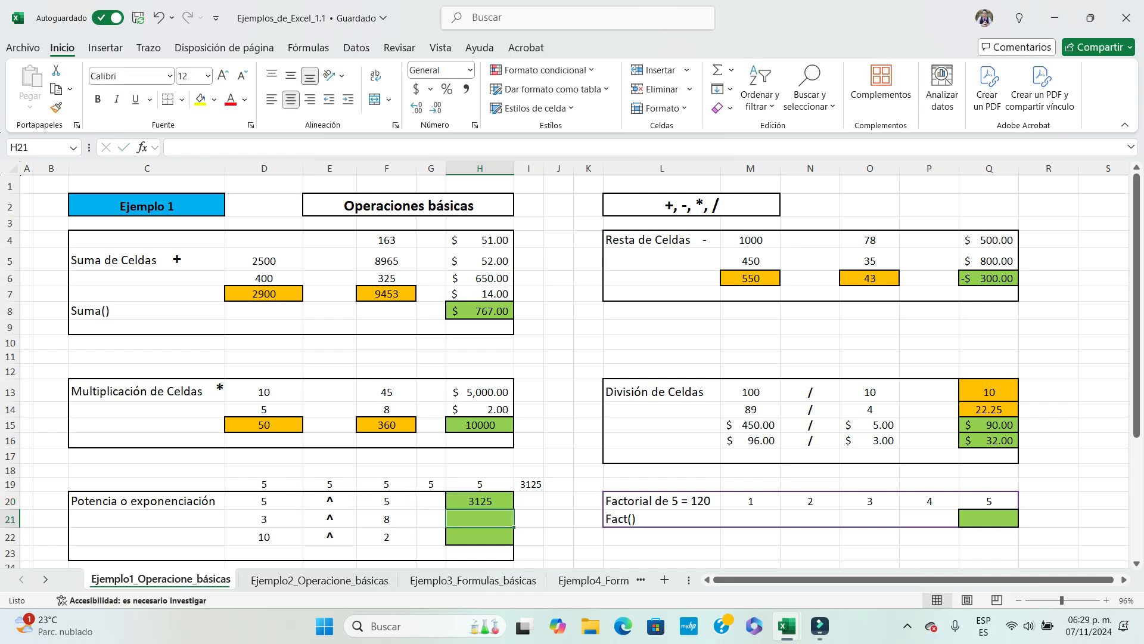
Compare the power formula in H20 and its base and exponent cells with the repeated multiplication in D19 to I19
{"action": "left_click", "coordinate": [480, 501]}
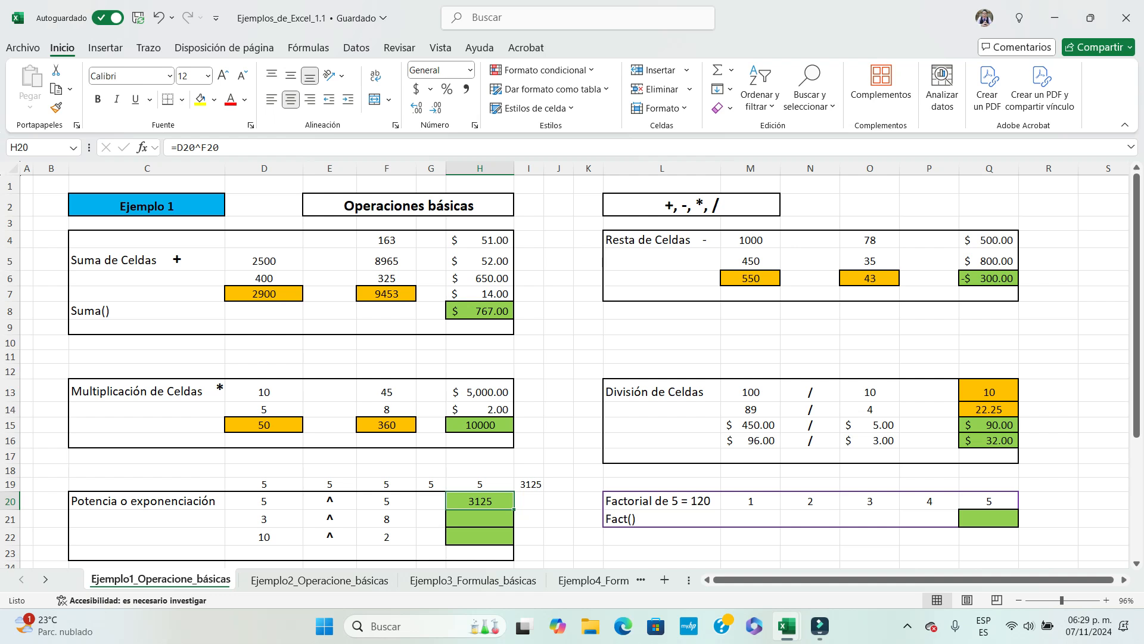
{"action": "left_click", "coordinate": [264, 502]}
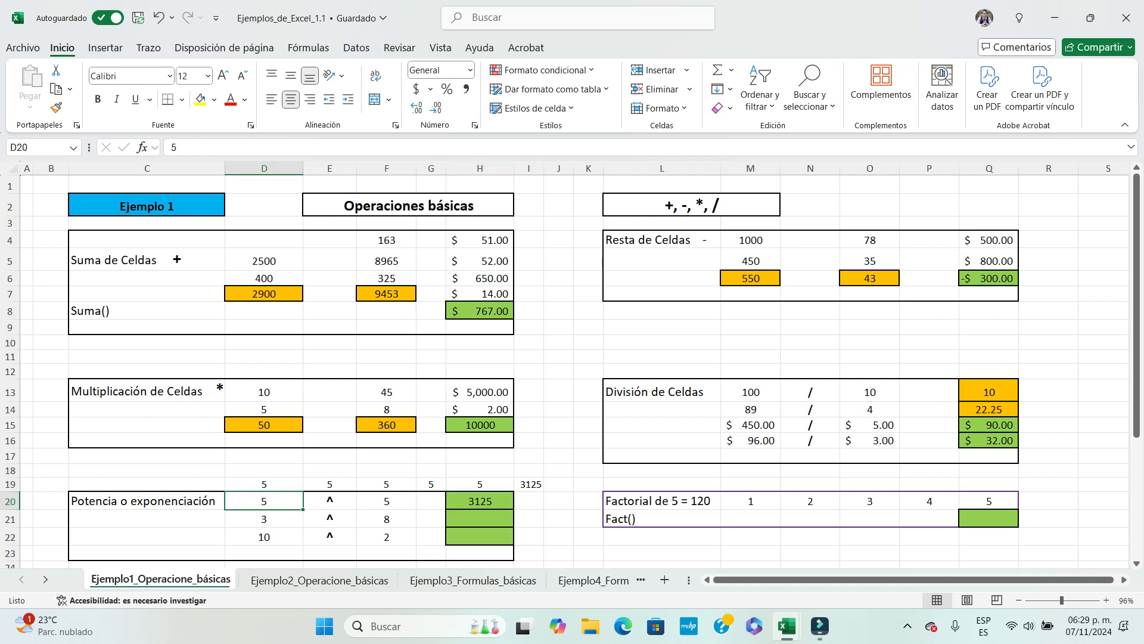
{"action": "left_click", "coordinate": [386, 501]}
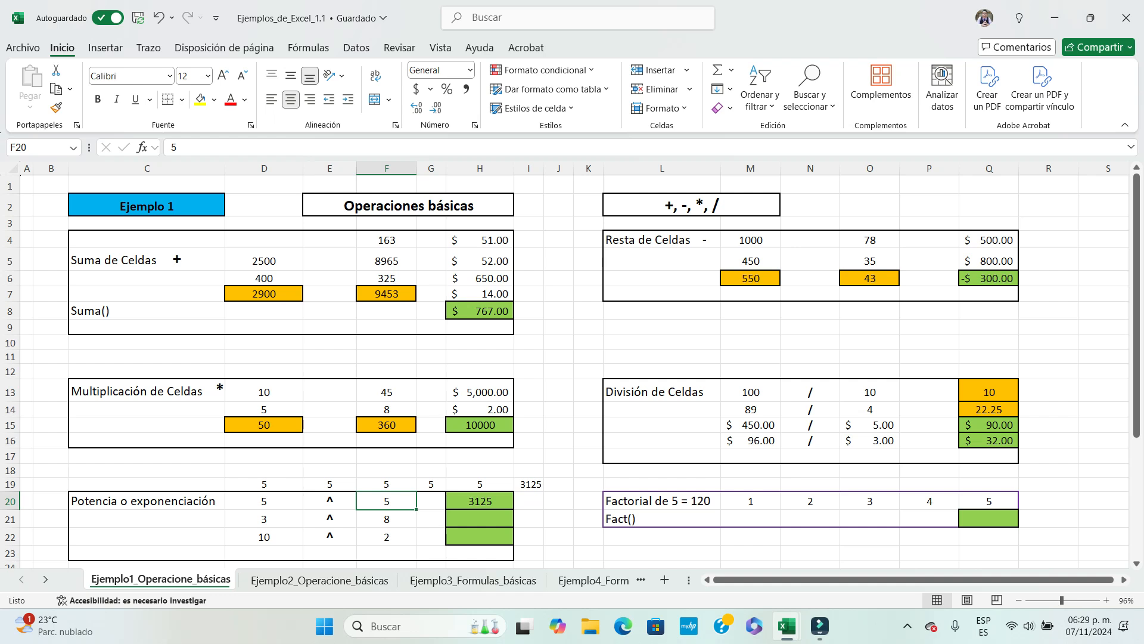
{"action": "left_click", "coordinate": [264, 484]}
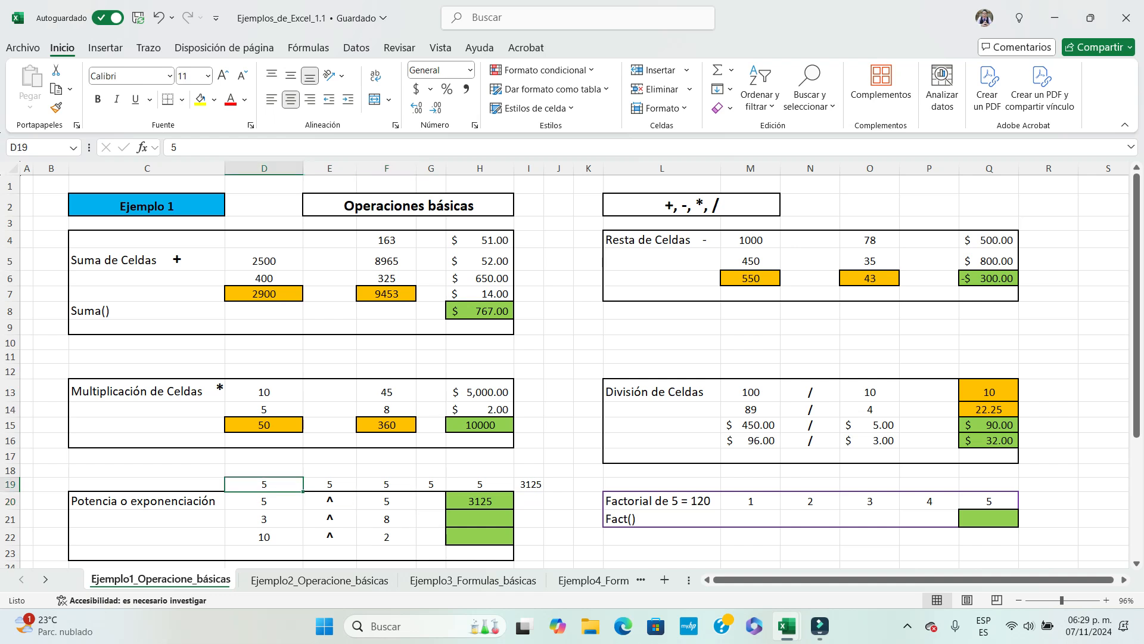
{"action": "left_click", "coordinate": [330, 485]}
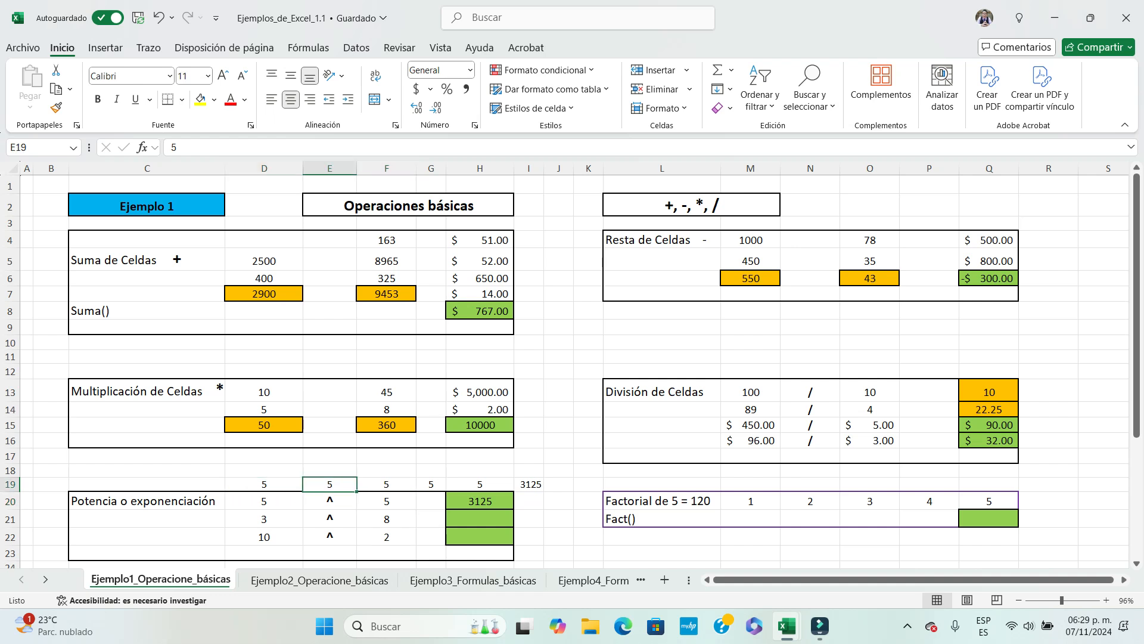
{"action": "left_click", "coordinate": [386, 485]}
{"action": "left_click", "coordinate": [431, 485]}
{"action": "left_click", "coordinate": [480, 485]}
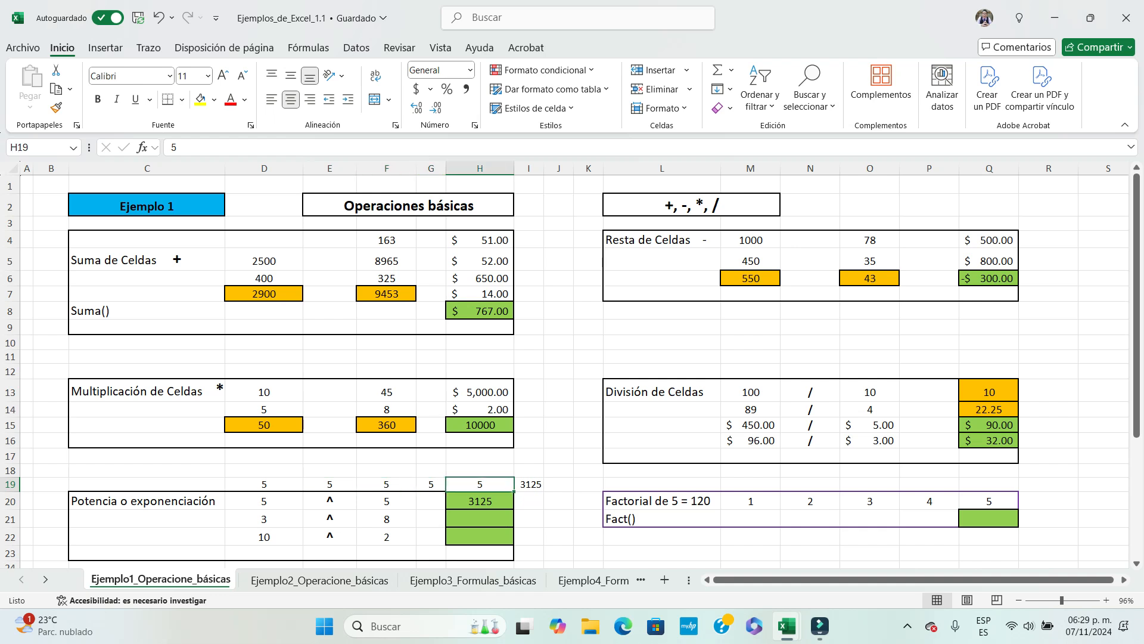
{"action": "left_click", "coordinate": [529, 485]}
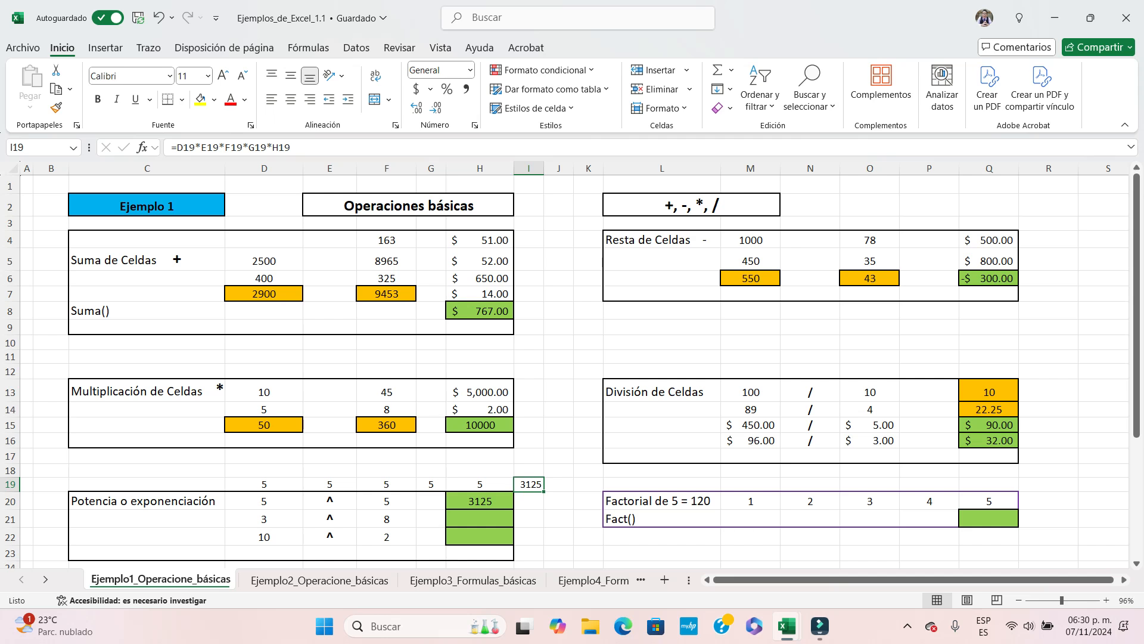
{"action": "left_click", "coordinate": [264, 501]}
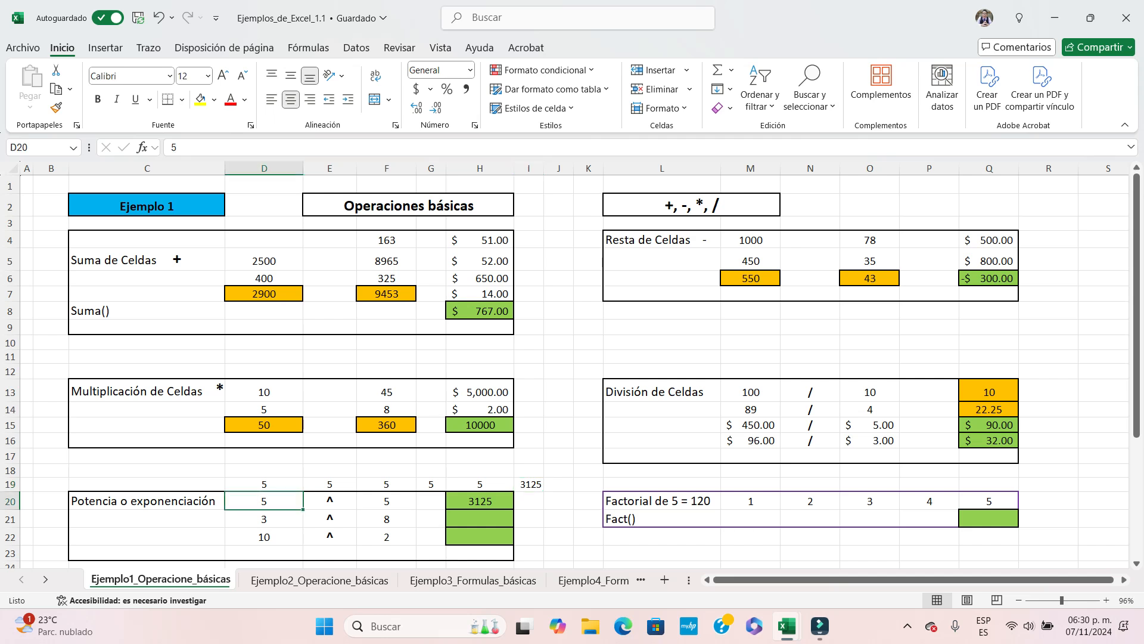
{"action": "left_click", "coordinate": [386, 502]}
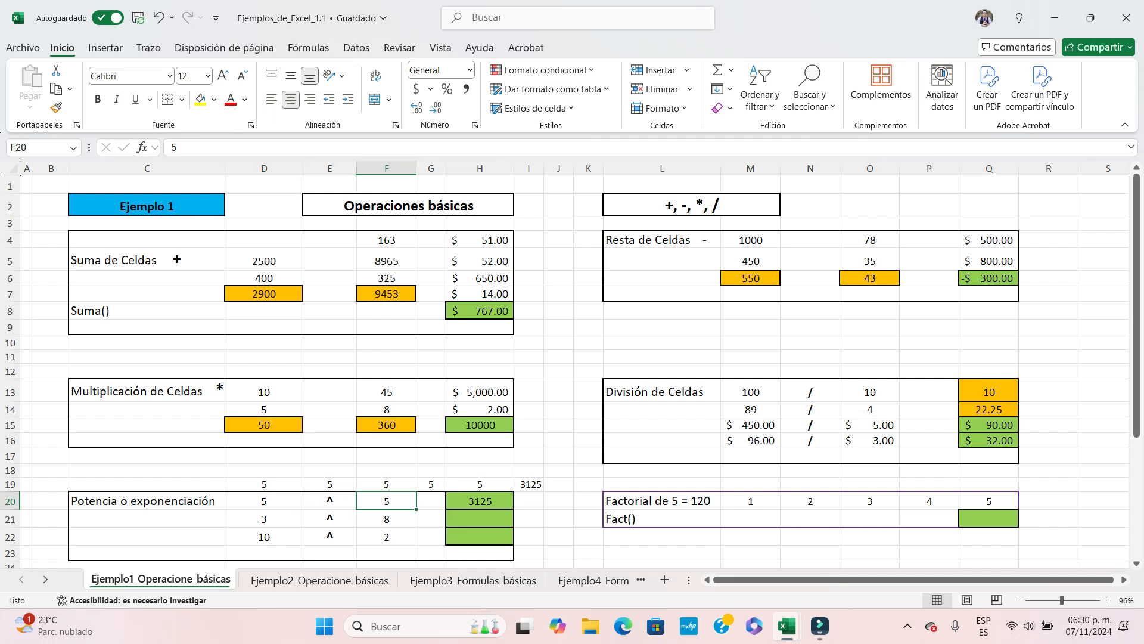
{"action": "left_click", "coordinate": [479, 501]}
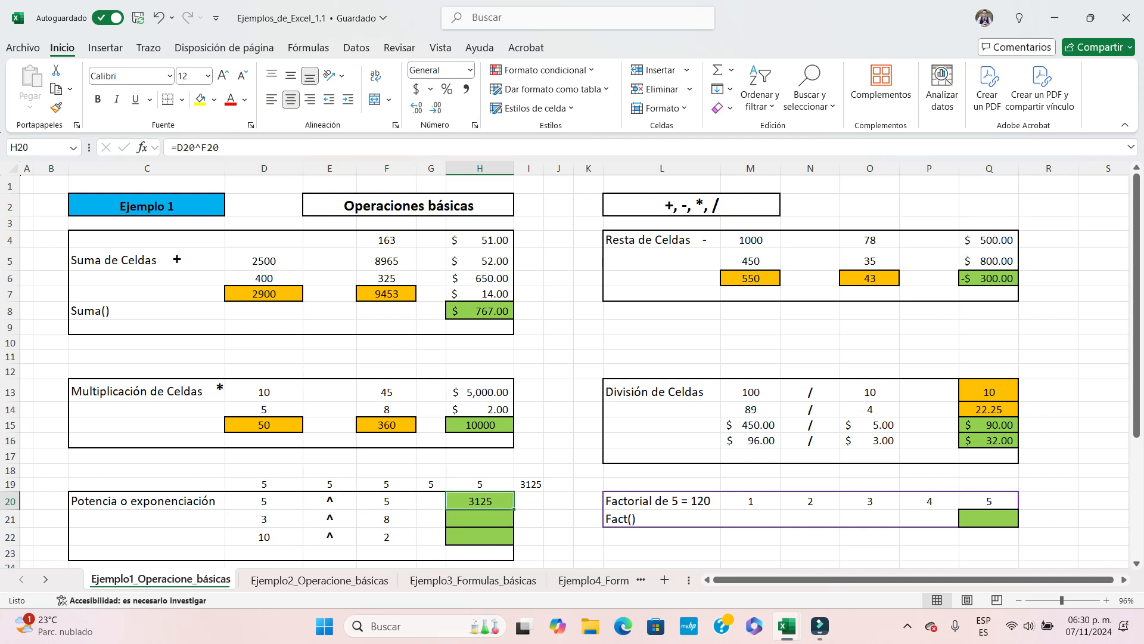
{"action": "left_click", "coordinate": [264, 501]}
{"action": "left_click", "coordinate": [386, 501]}
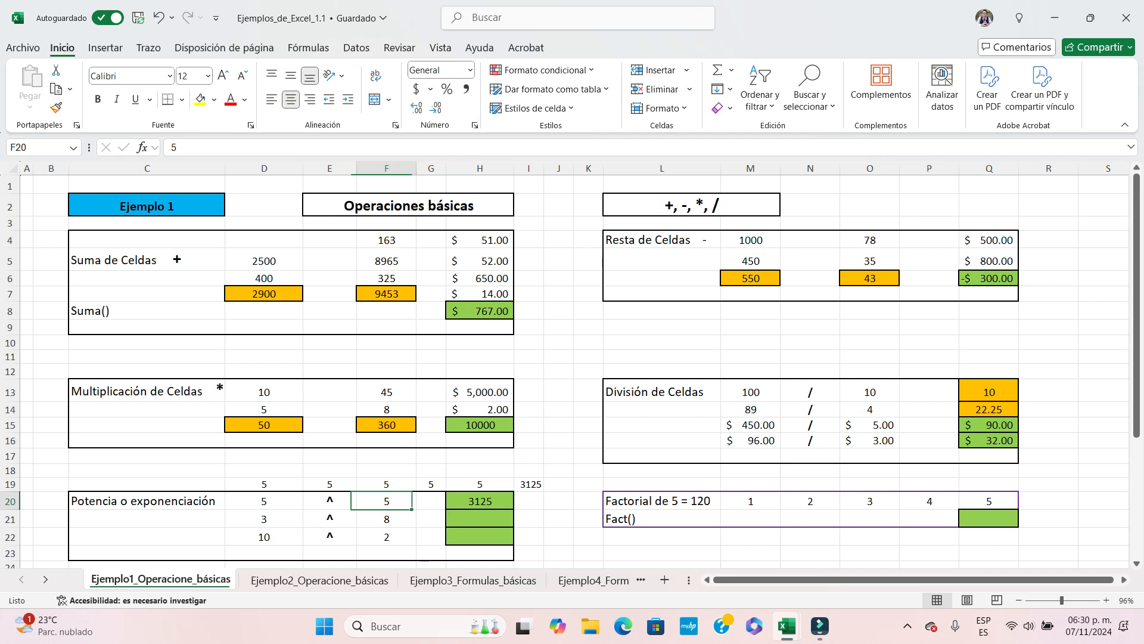
Enter the power formula =D21^F21 in cell H21 of the Potencia o exponenciación table
{"action": "left_click", "coordinate": [480, 520]}
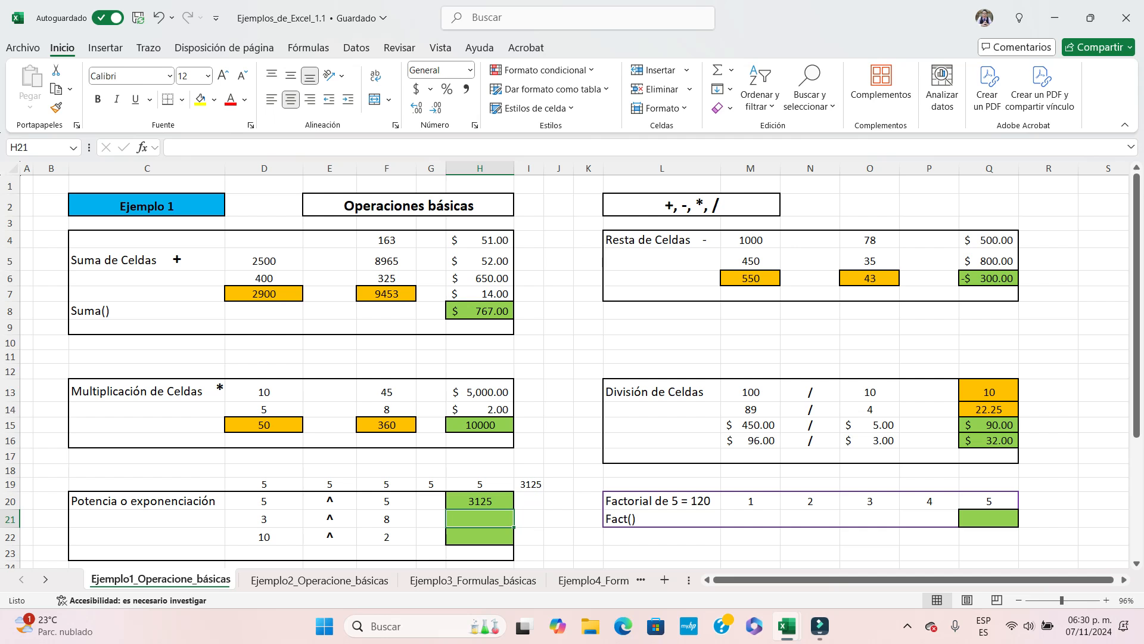
{"action": "type", "text": "="}
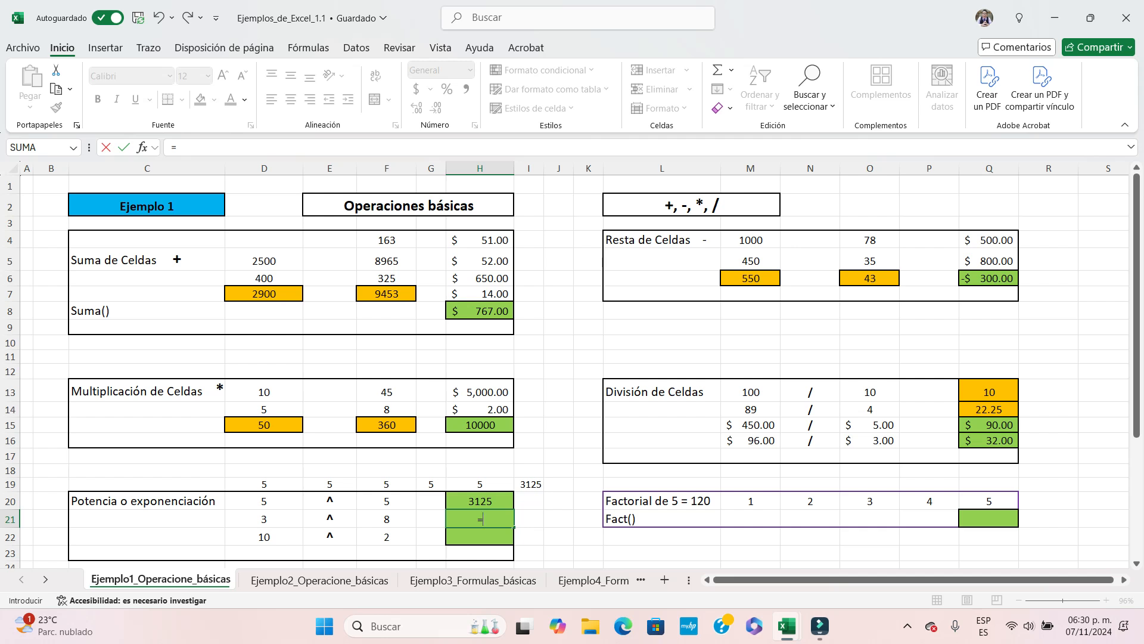
{"action": "left_click", "coordinate": [264, 518]}
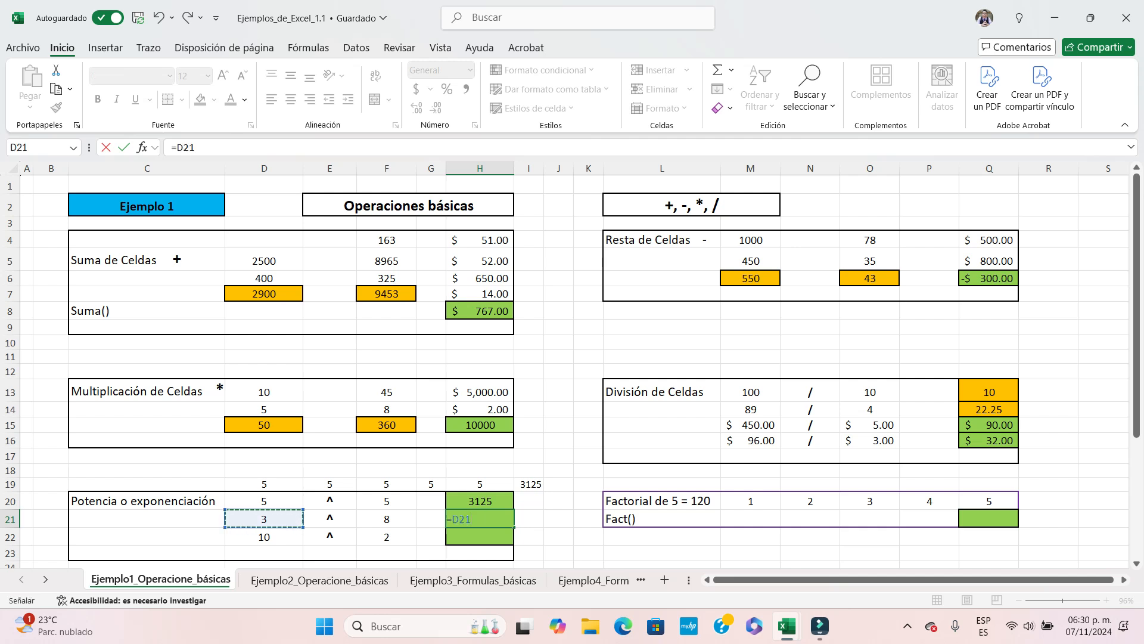
{"action": "type", "text": "^"}
{"action": "left_click", "coordinate": [386, 519]}
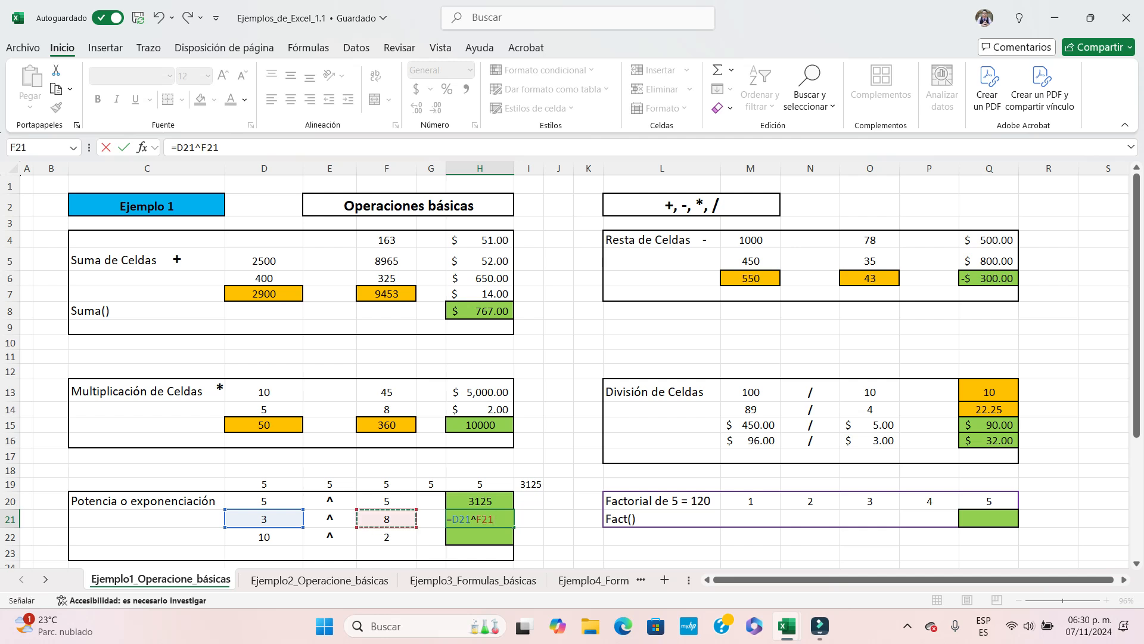
{"action": "left_click", "coordinate": [124, 148]}
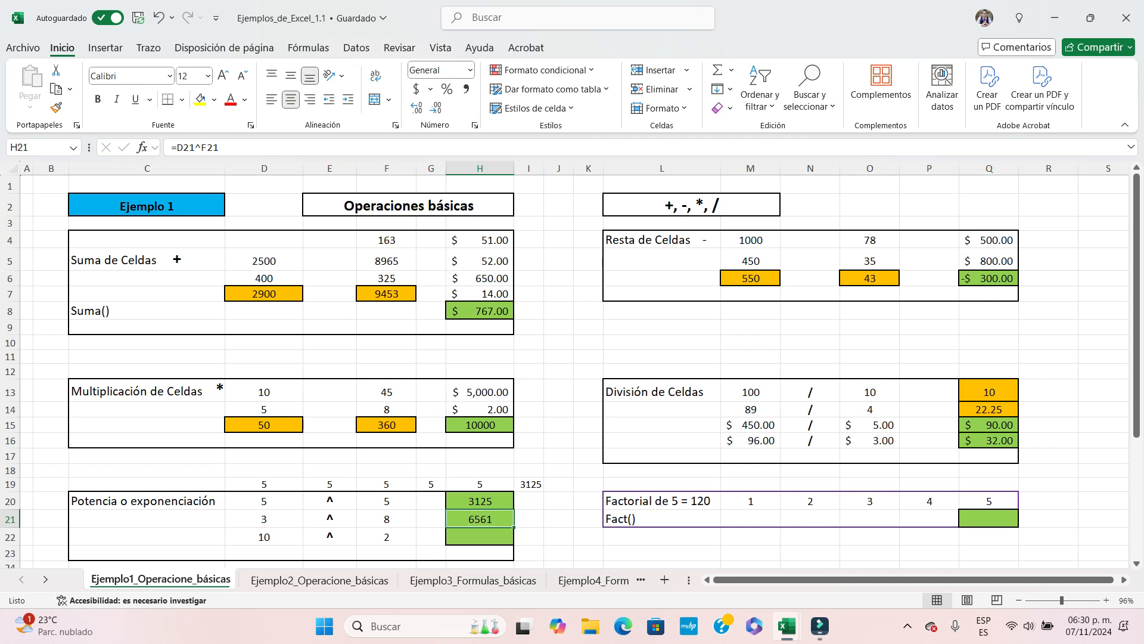
Enter the power formula =D22^F22 in cell H22 of the Potencia o exponenciación table and reselect the cell to check it
{"action": "left_click", "coordinate": [264, 537]}
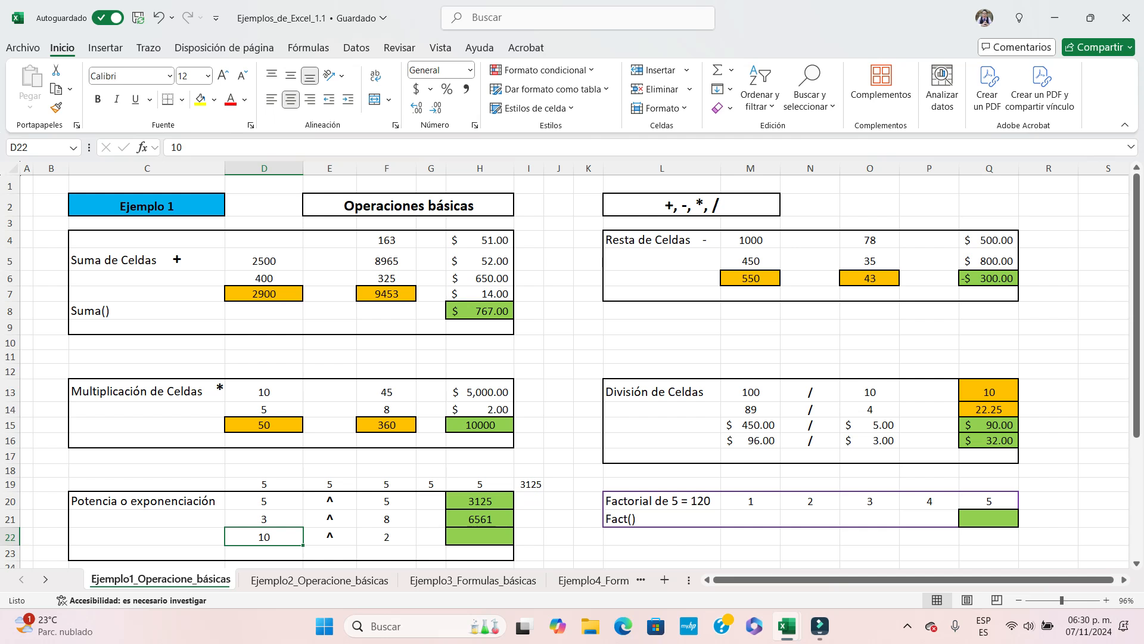
{"action": "left_click", "coordinate": [386, 537]}
{"action": "left_click", "coordinate": [264, 537]}
{"action": "left_click", "coordinate": [479, 537]}
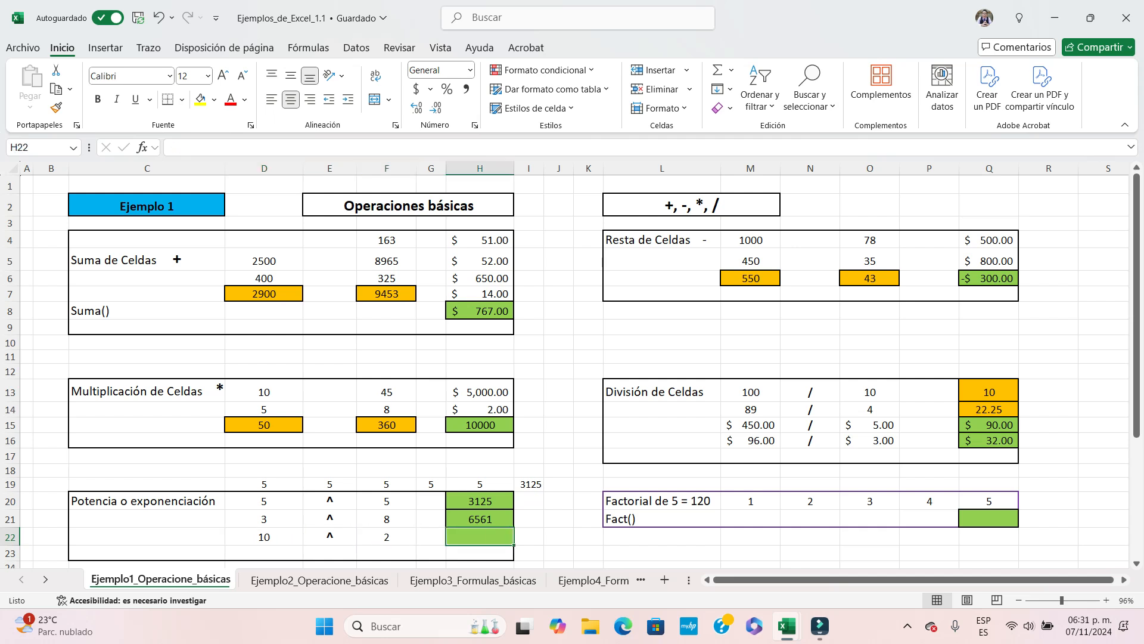
{"action": "type", "text": "="}
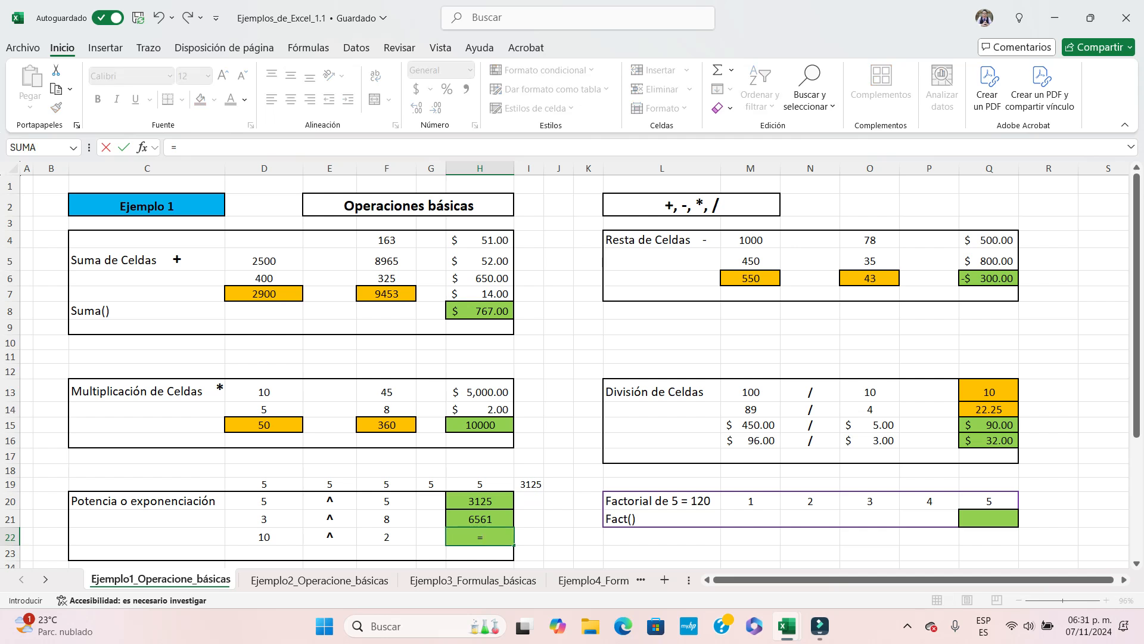
{"action": "left_click", "coordinate": [264, 537]}
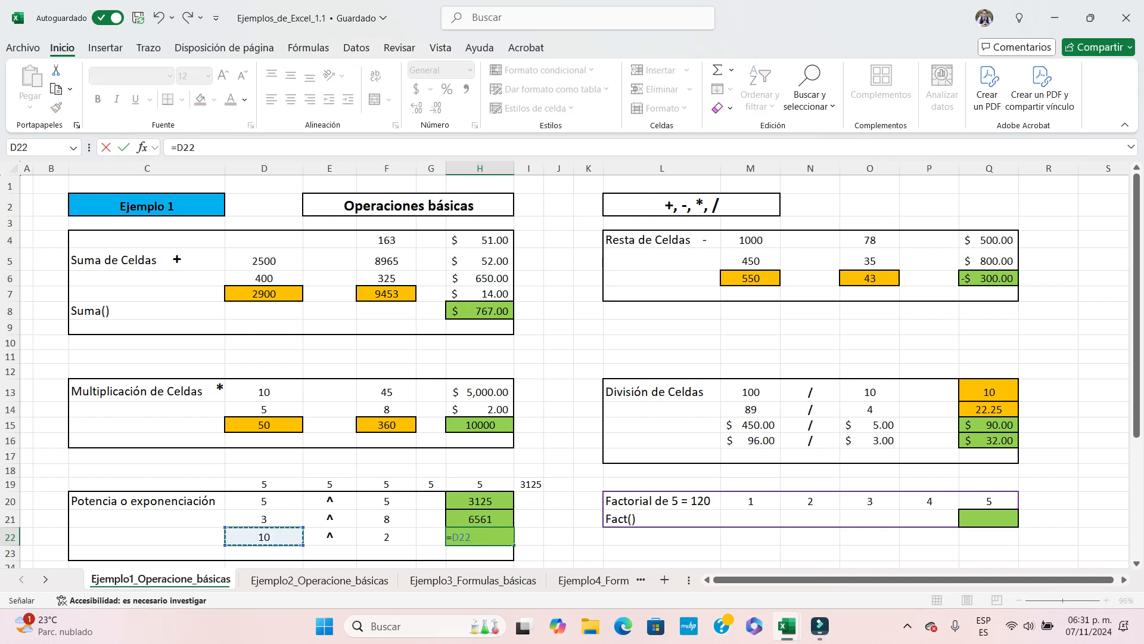
{"action": "type", "text": "^"}
{"action": "left_click", "coordinate": [387, 536]}
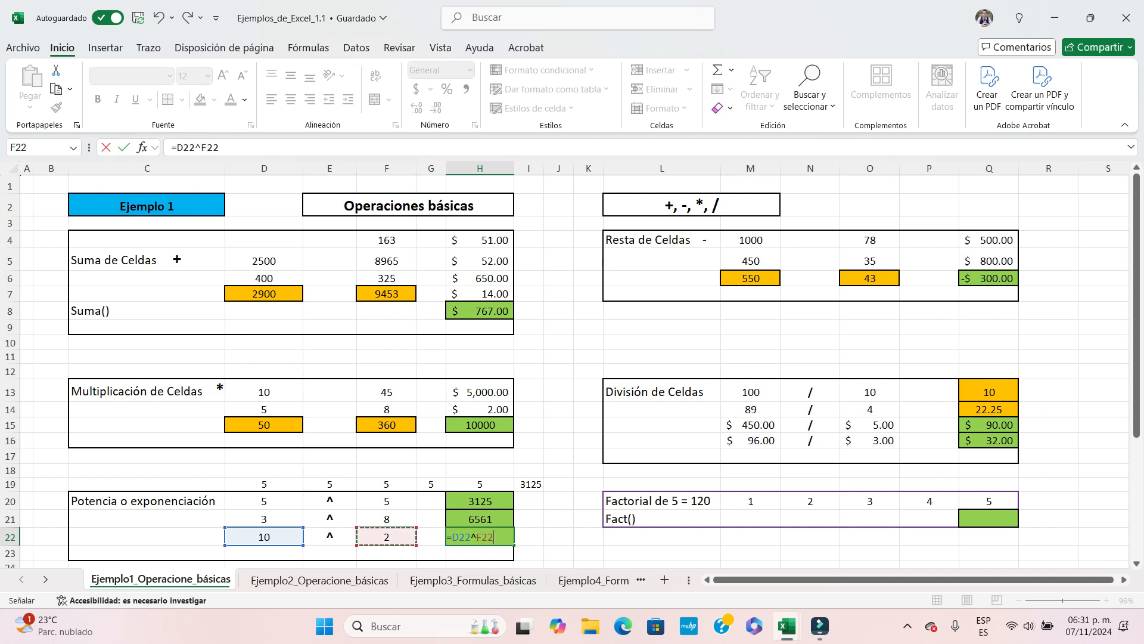
{"action": "key", "text": "Return"}
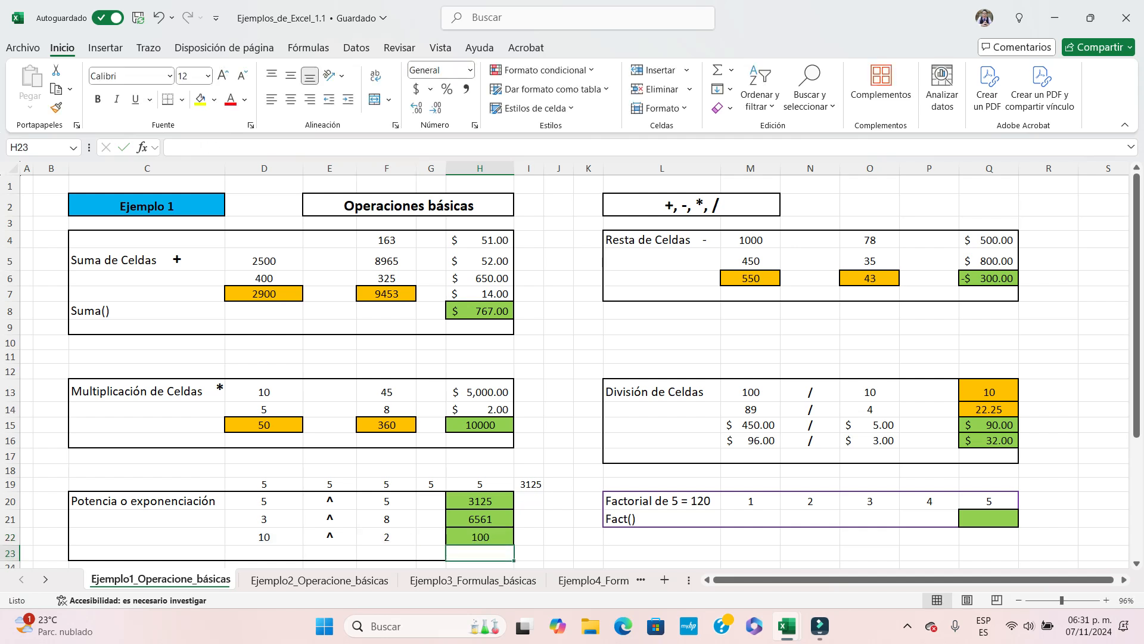
{"action": "left_click", "coordinate": [480, 536]}
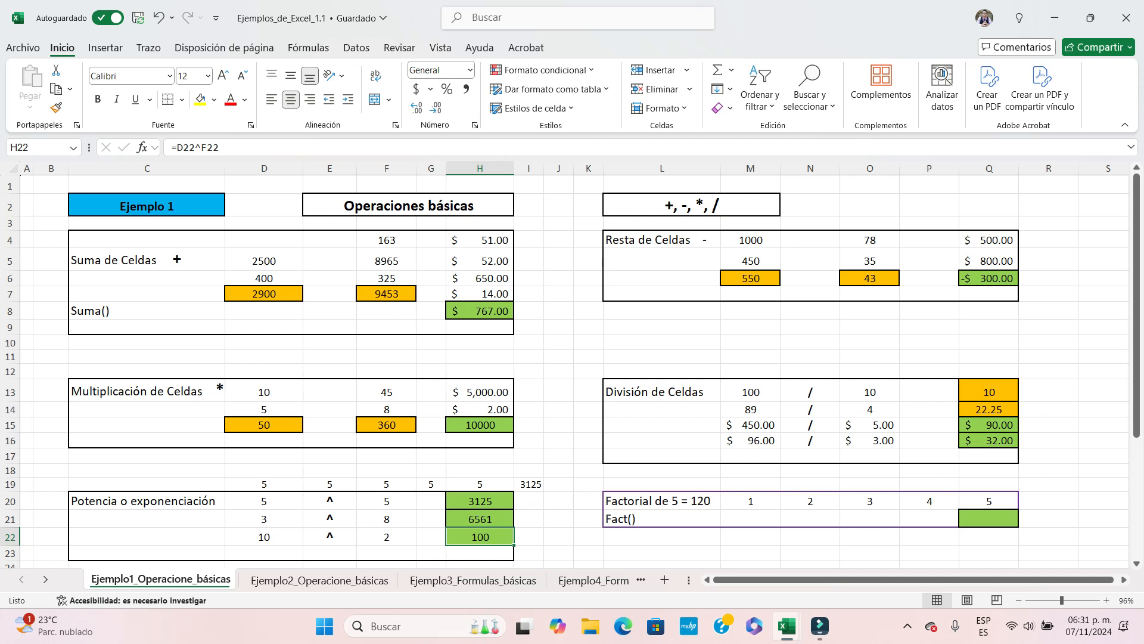
Examine the factorial example's label in L20 and its sequence of numbers across M20 to Q20
{"action": "left_click", "coordinate": [661, 500]}
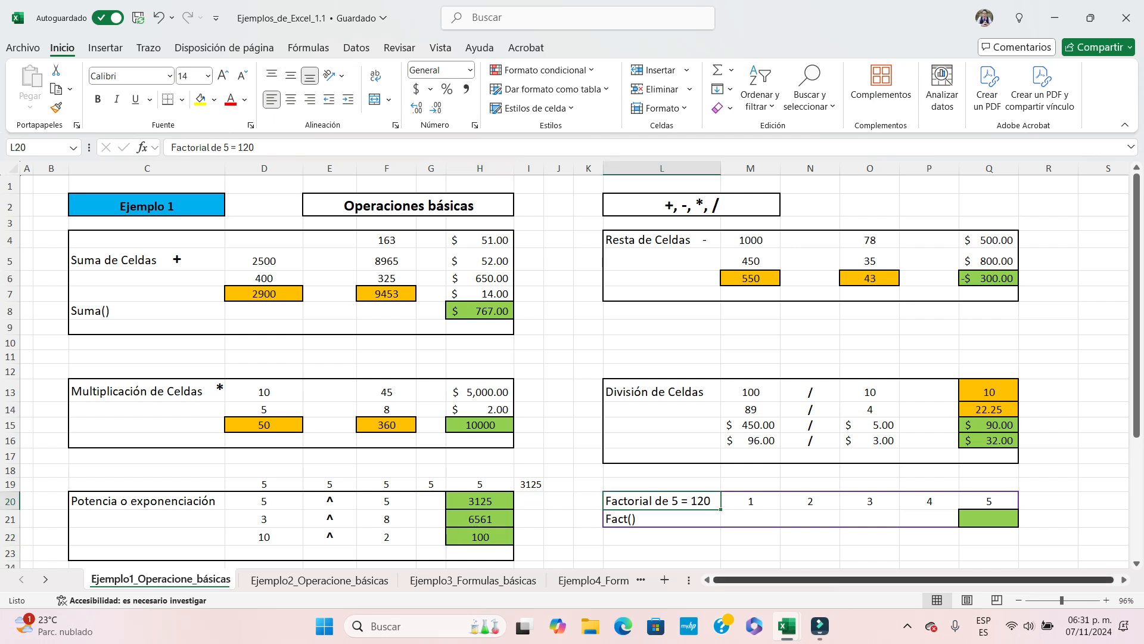
{"action": "left_click", "coordinate": [751, 500]}
{"action": "left_click", "coordinate": [662, 501]}
{"action": "left_click", "coordinate": [751, 500]}
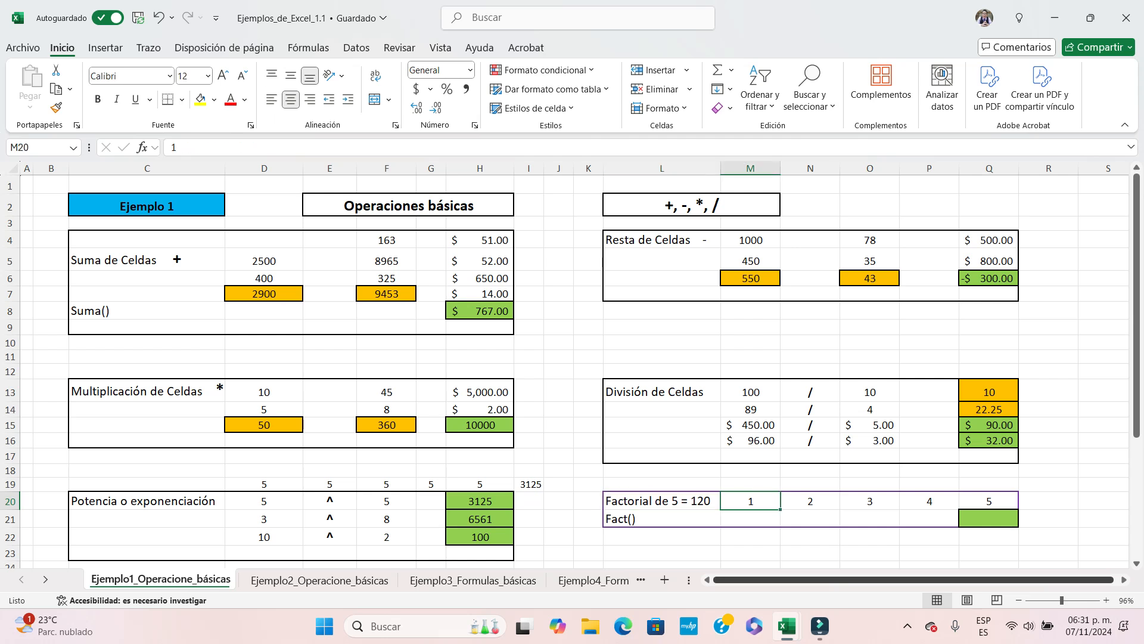
{"action": "key", "text": "Right"}
{"action": "key", "text": "Right"}
{"action": "key", "text": "Right"}
{"action": "key", "text": "Right"}
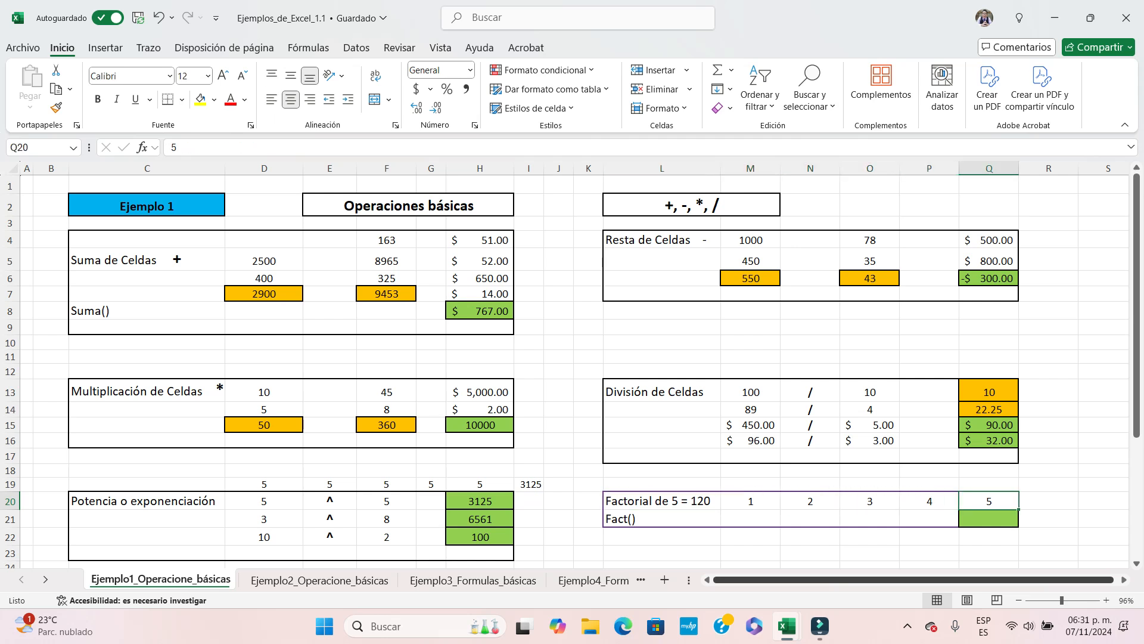
{"action": "key", "text": "Left"}
{"action": "key", "text": "Left"}
{"action": "key", "text": "Left"}
{"action": "key", "text": "Left"}
{"action": "key", "text": "Left"}
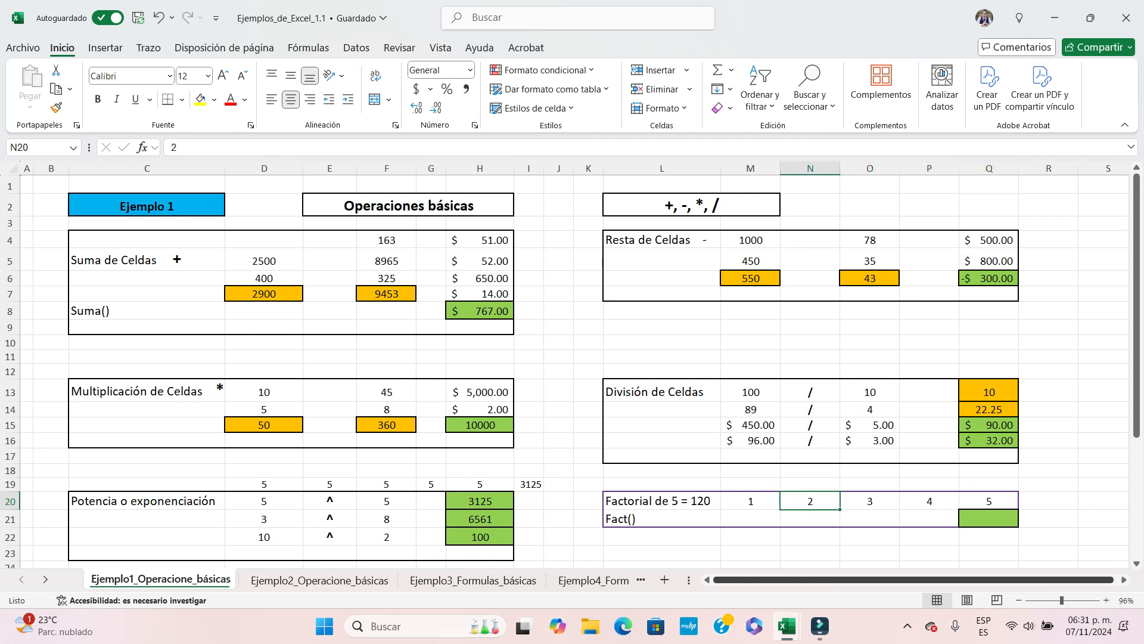
{"action": "key", "text": "Left"}
{"action": "key", "text": "Right"}
{"action": "key", "text": "Right"}
{"action": "key", "text": "Up"}
{"action": "key", "text": "Right"}
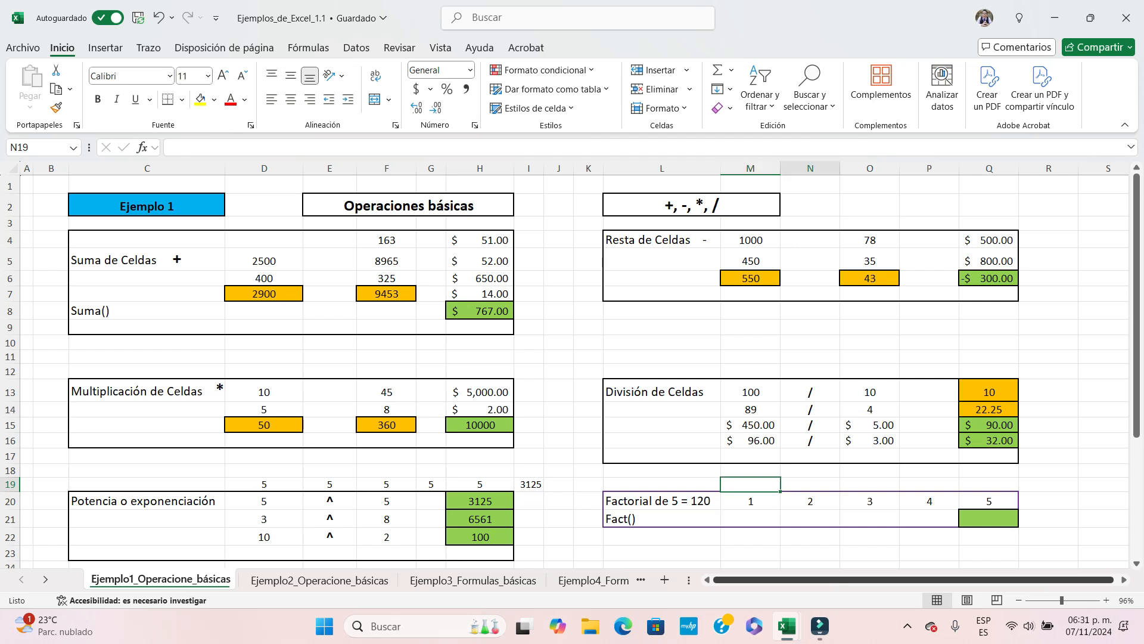
{"action": "key", "text": "Left"}
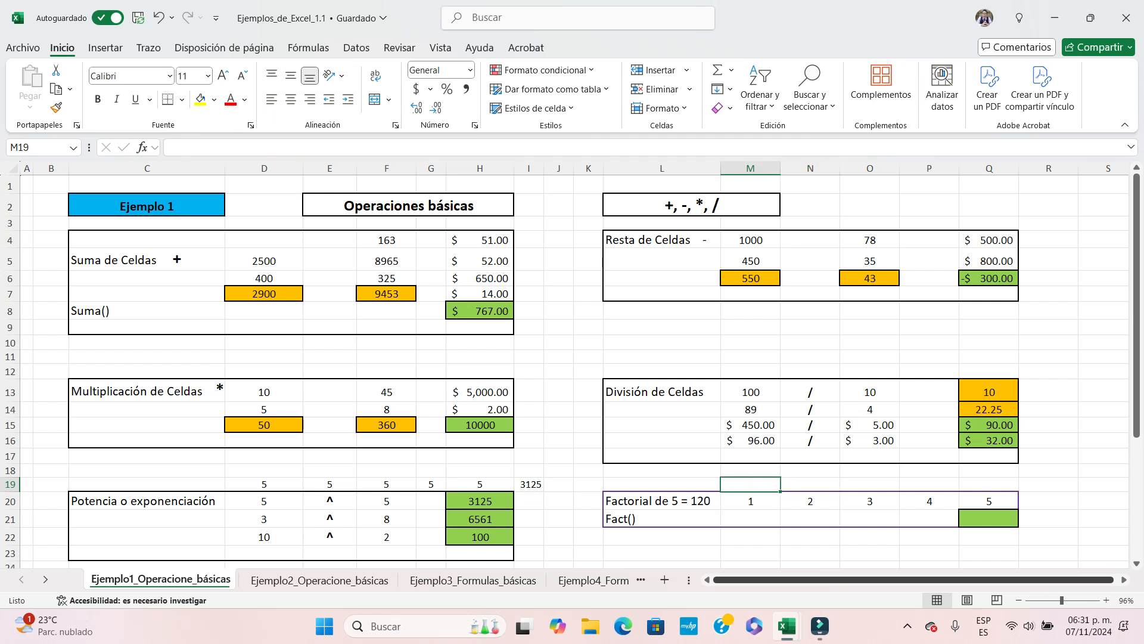
{"action": "key", "text": "Right"}
{"action": "key", "text": "Right"}
{"action": "key", "text": "Right"}
{"action": "key", "text": "Left"}
{"action": "key", "text": "Left"}
{"action": "key", "text": "Left"}
{"action": "key", "text": "Right"}
{"action": "key", "text": "Left"}
Enter the multiplication formula =1*2*3*4*5 in cell R19 and centre the cell's content horizontally
{"action": "key", "text": "Right"}
{"action": "key", "text": "Right"}
{"action": "key", "text": "Right"}
{"action": "key", "text": "Right"}
{"action": "key", "text": "Right"}
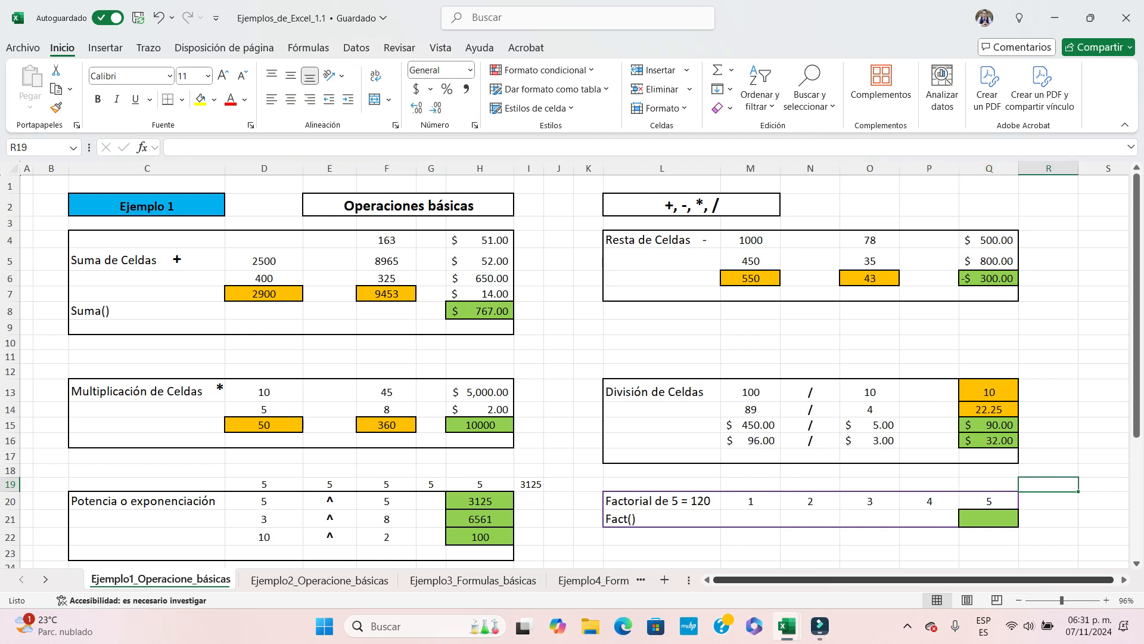
{"action": "type", "text": "="}
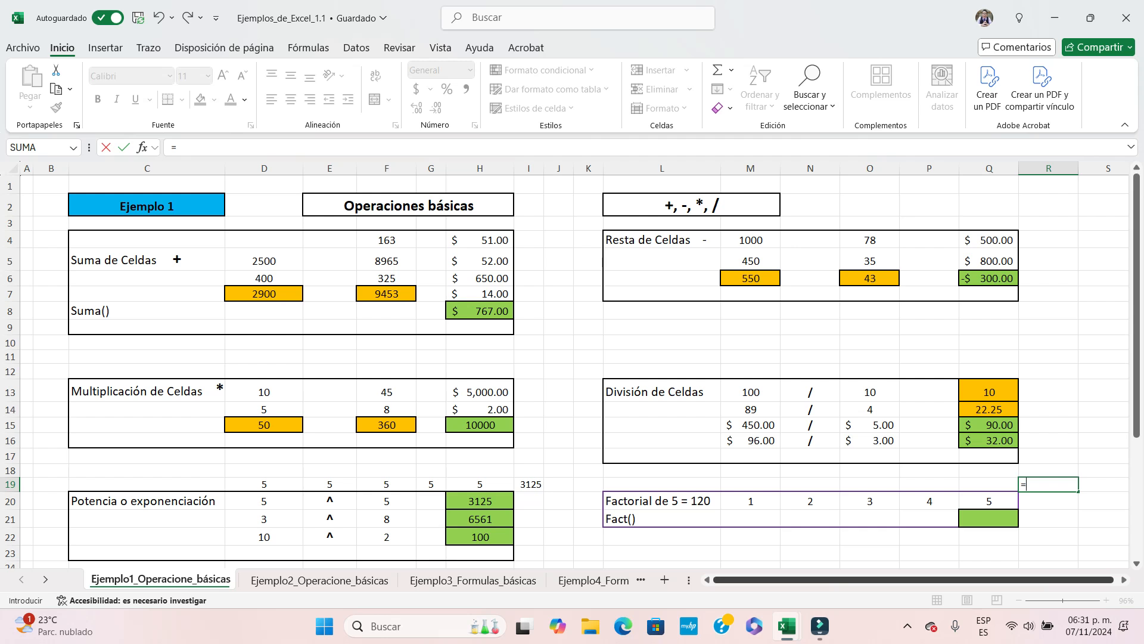
{"action": "type", "text": "1*2*3*4*5"}
{"action": "key", "text": "Return"}
{"action": "left_click", "coordinate": [1049, 484]}
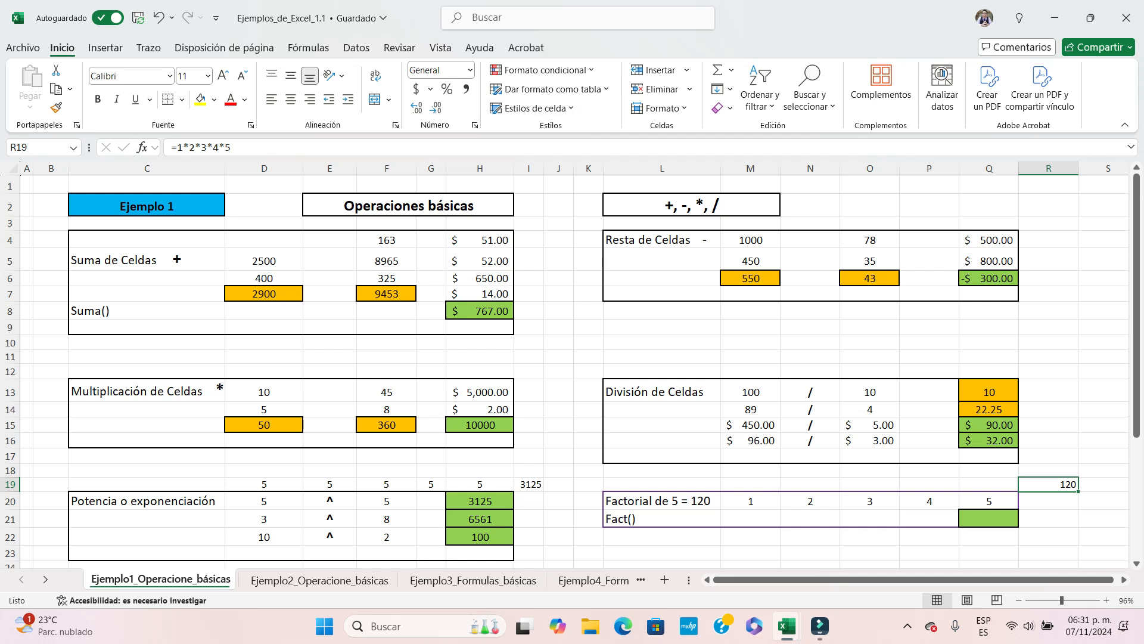
{"action": "left_click", "coordinate": [291, 99]}
Check the Fact() label in L21 and select its green result cell Q21
{"action": "key", "text": "Left"}
{"action": "key", "text": "Down"}
{"action": "key", "text": "ctrl+Left"}
{"action": "key", "text": "Down"}
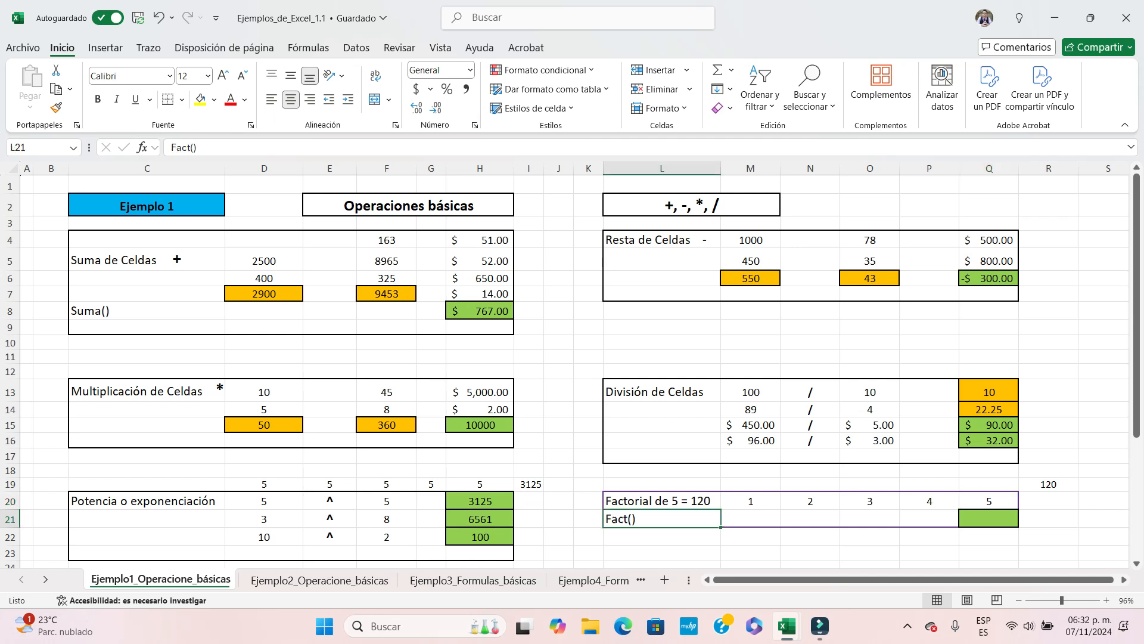
{"action": "left_click", "coordinate": [988, 518]}
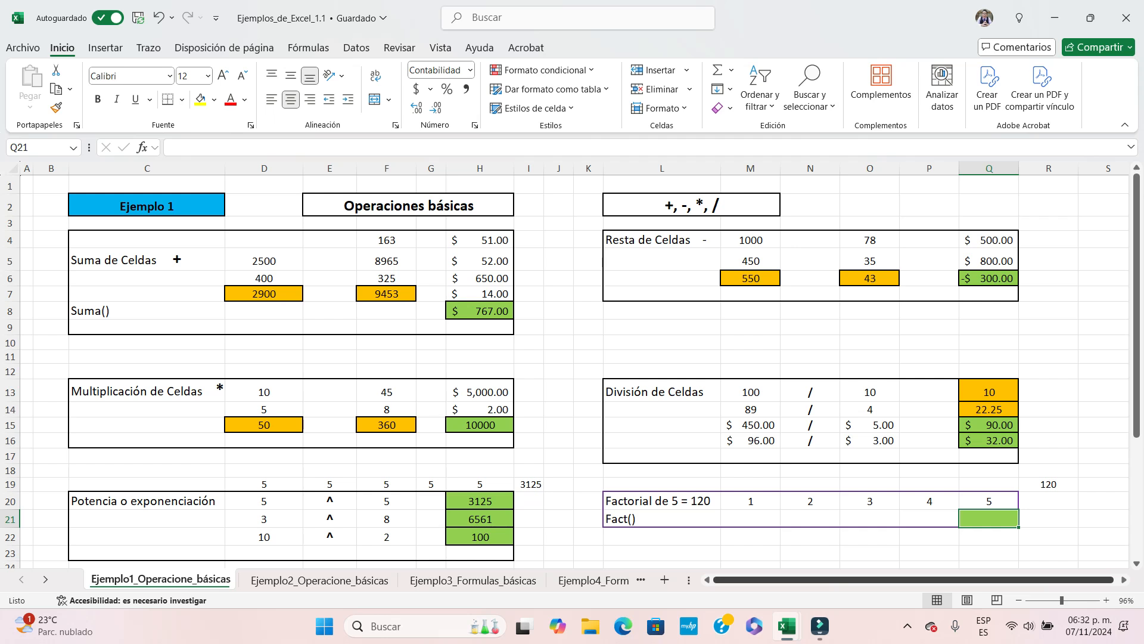
{"action": "type", "text": "=fa"}
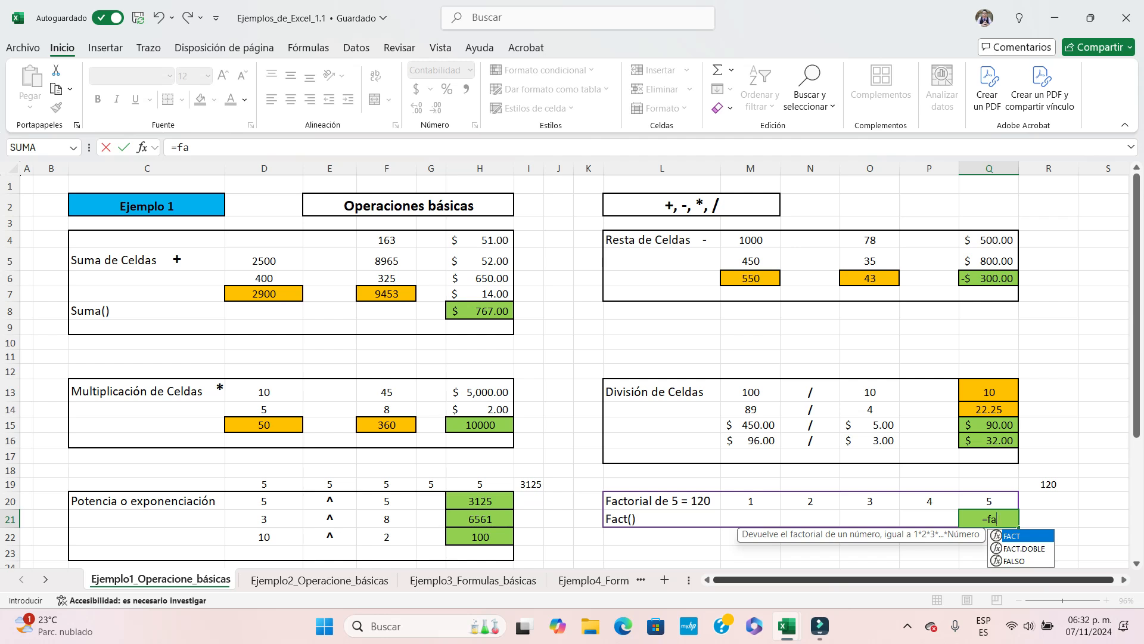
{"action": "key", "text": "BackSpace"}
{"action": "key", "text": "BackSpace"}
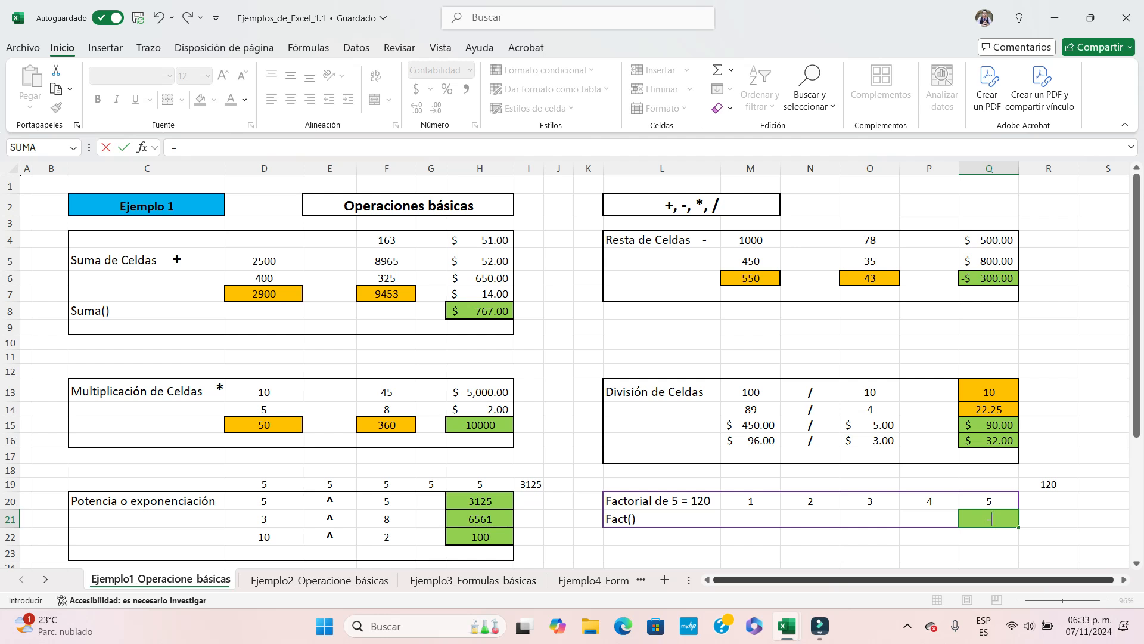
{"action": "key", "text": "BackSpace"}
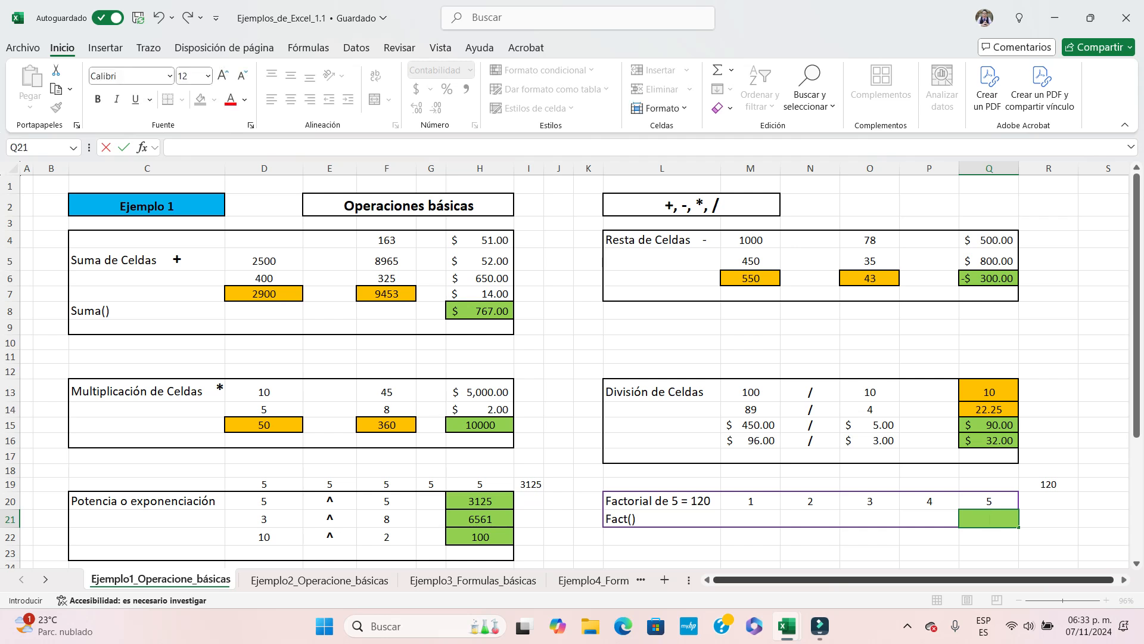
Enter the factorial formula =FACT(5) in cell Q21 and compare it with the manual multiplication in R19
{"action": "type", "text": "="}
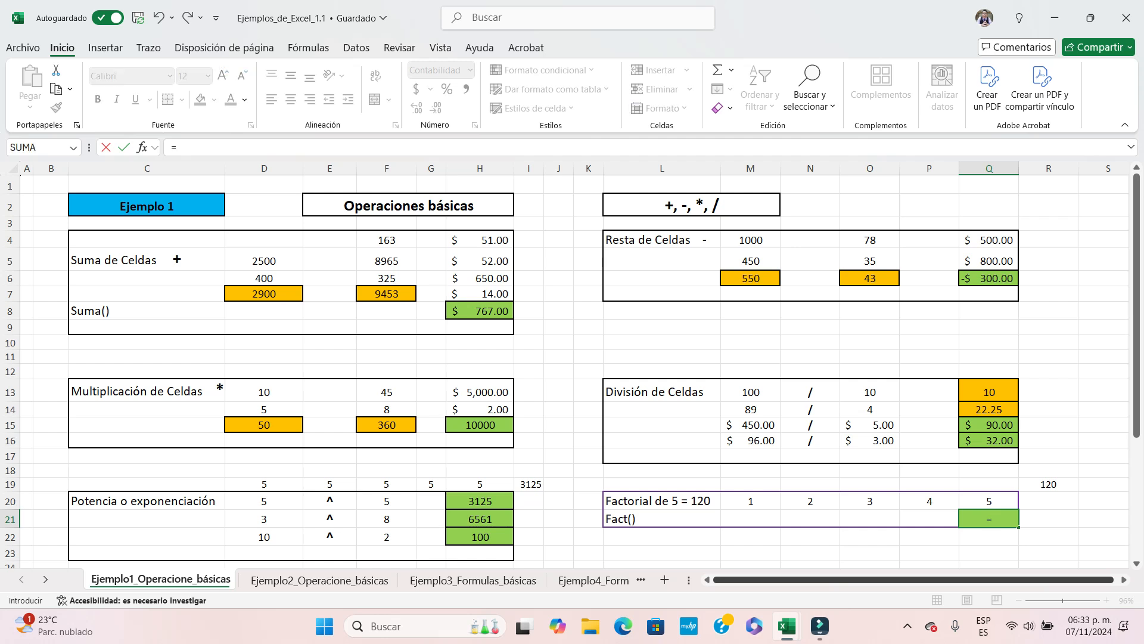
{"action": "type", "text": "f"}
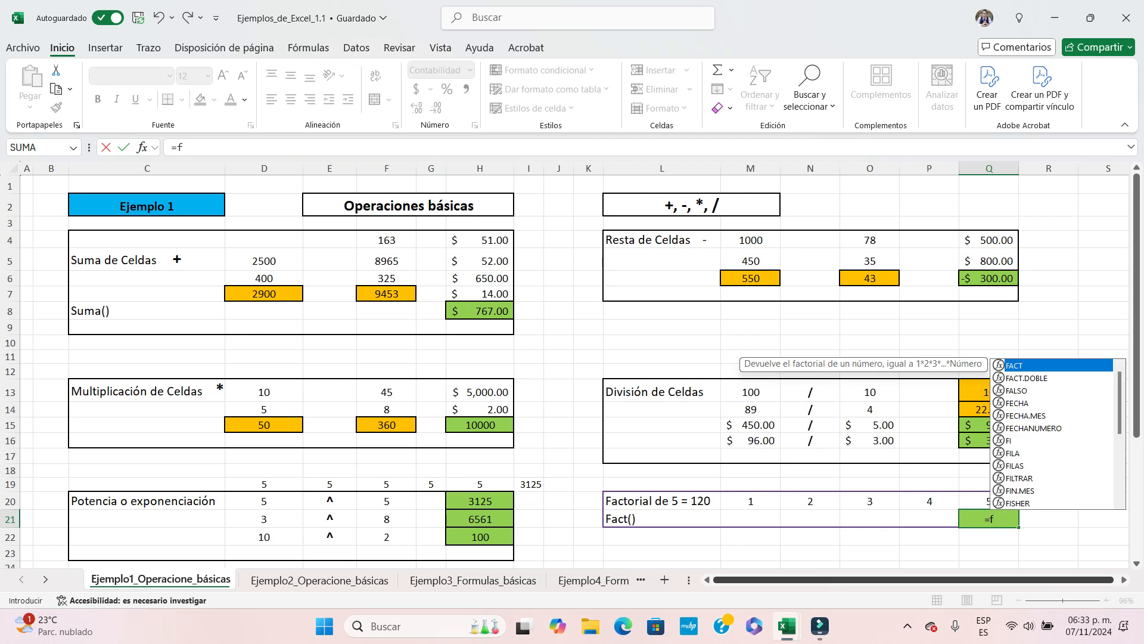
{"action": "type", "text": "a"}
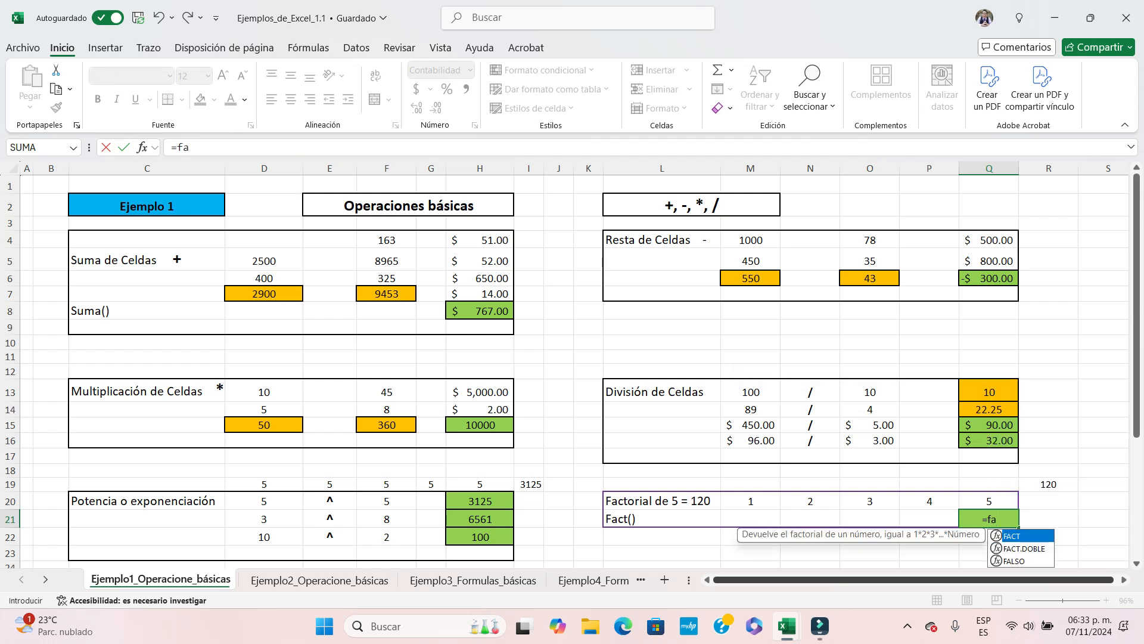
{"action": "type", "text": "c"}
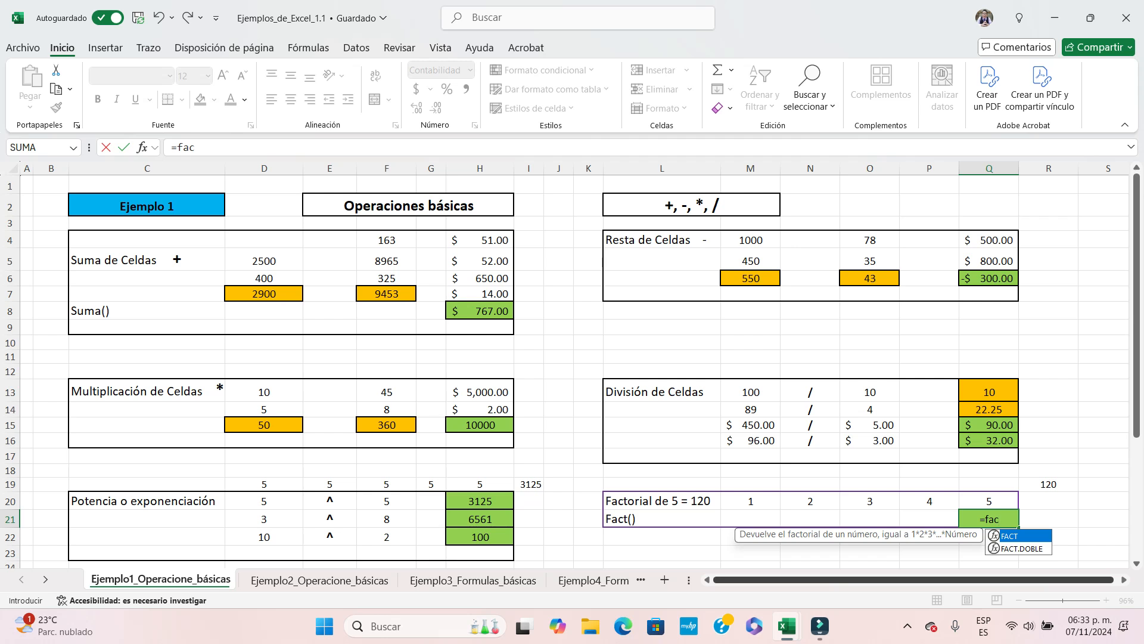
{"action": "type", "text": "t"}
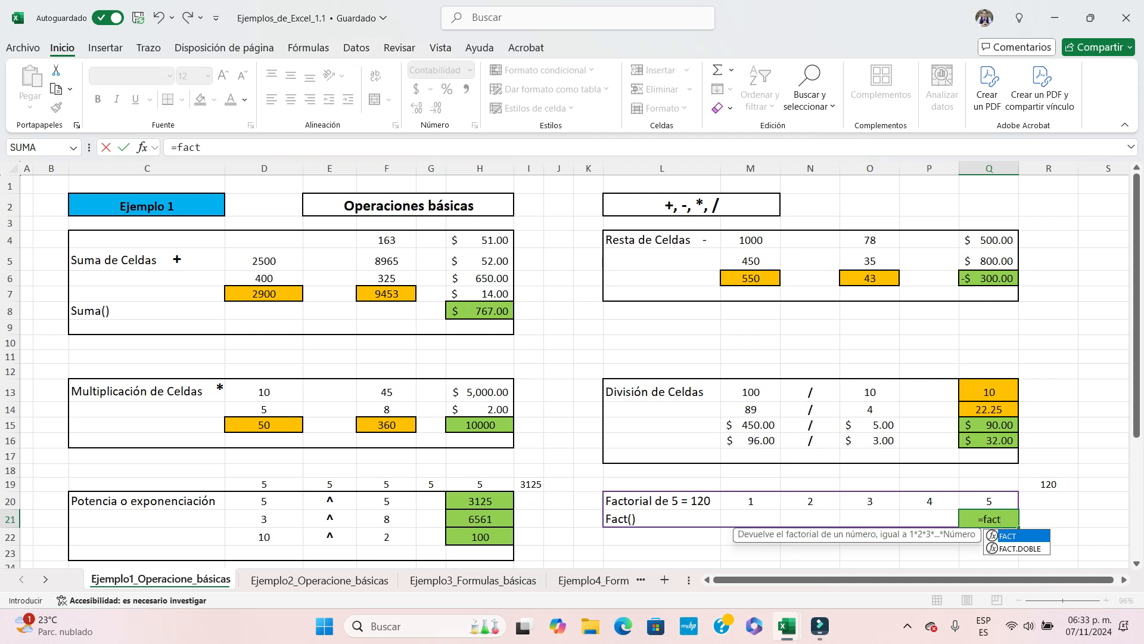
{"action": "type", "text": "("}
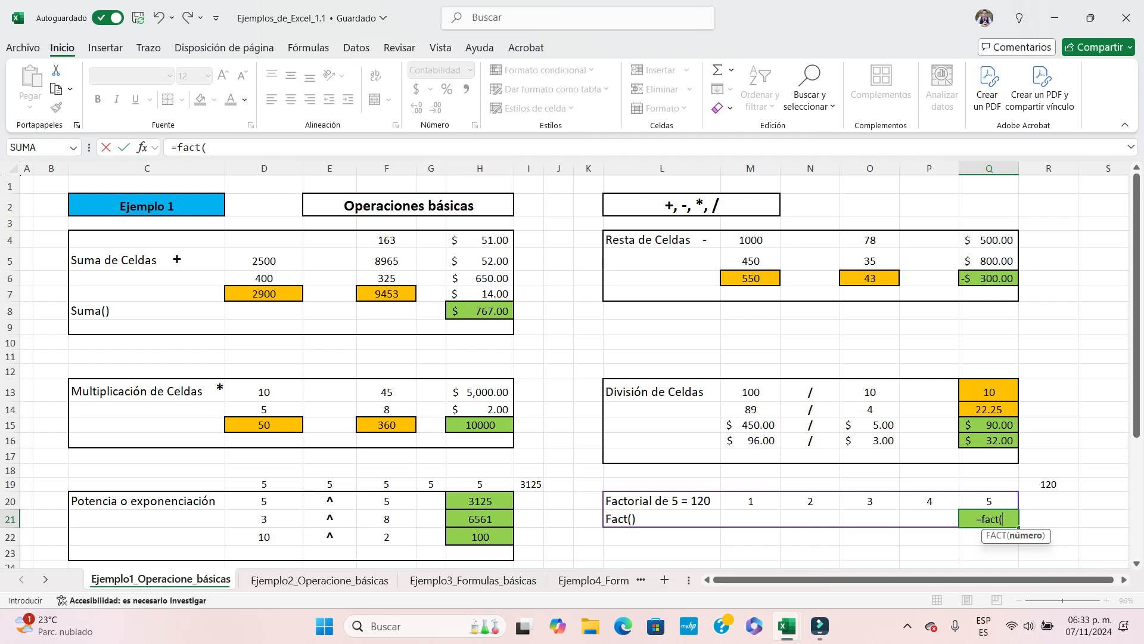
{"action": "type", "text": "%"}
{"action": "key", "text": "BackSpace"}
{"action": "type", "text": "5)"}
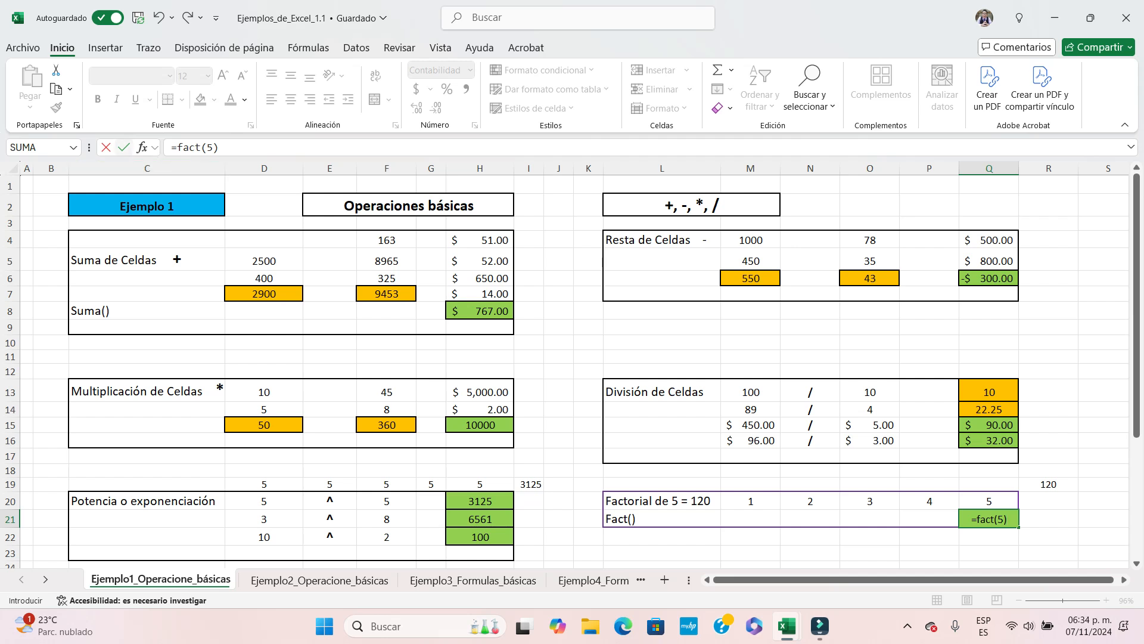
{"action": "left_click", "coordinate": [124, 148]}
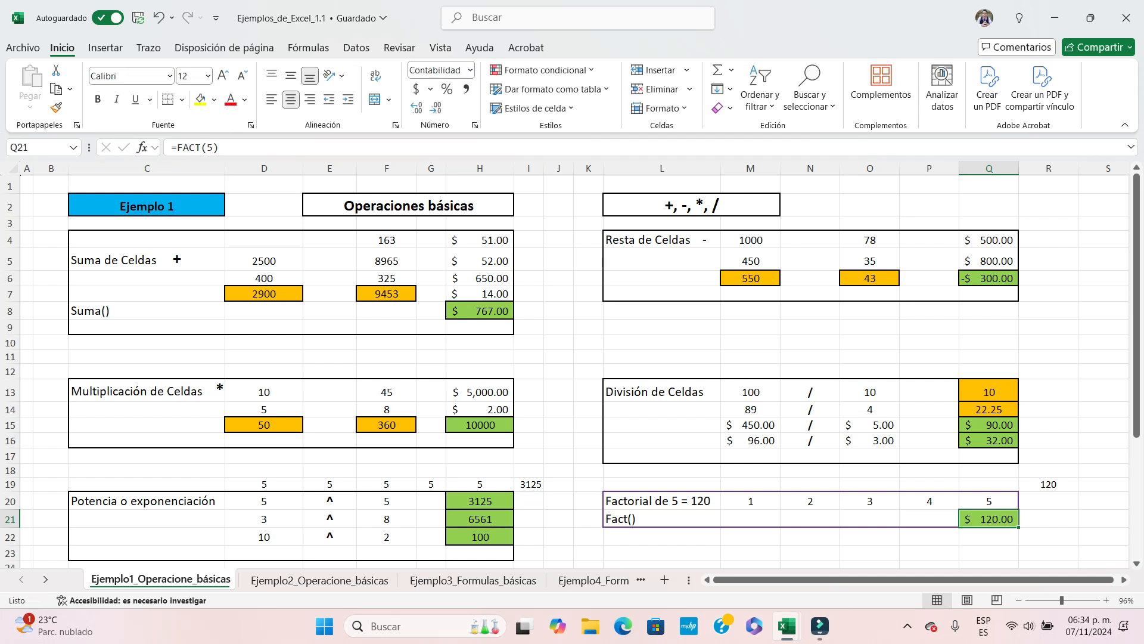
{"action": "left_click", "coordinate": [989, 553]}
{"action": "left_click", "coordinate": [989, 519]}
{"action": "left_click", "coordinate": [1049, 484]}
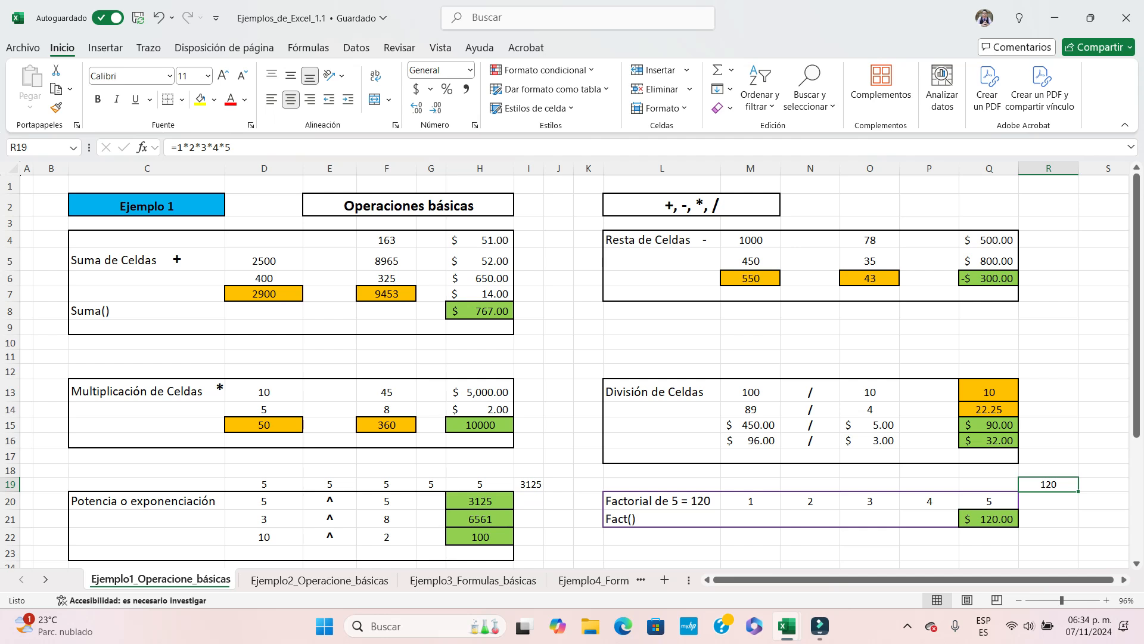
Change the number format of the factorial result cell Q21 to Número
{"action": "left_click", "coordinate": [989, 519]}
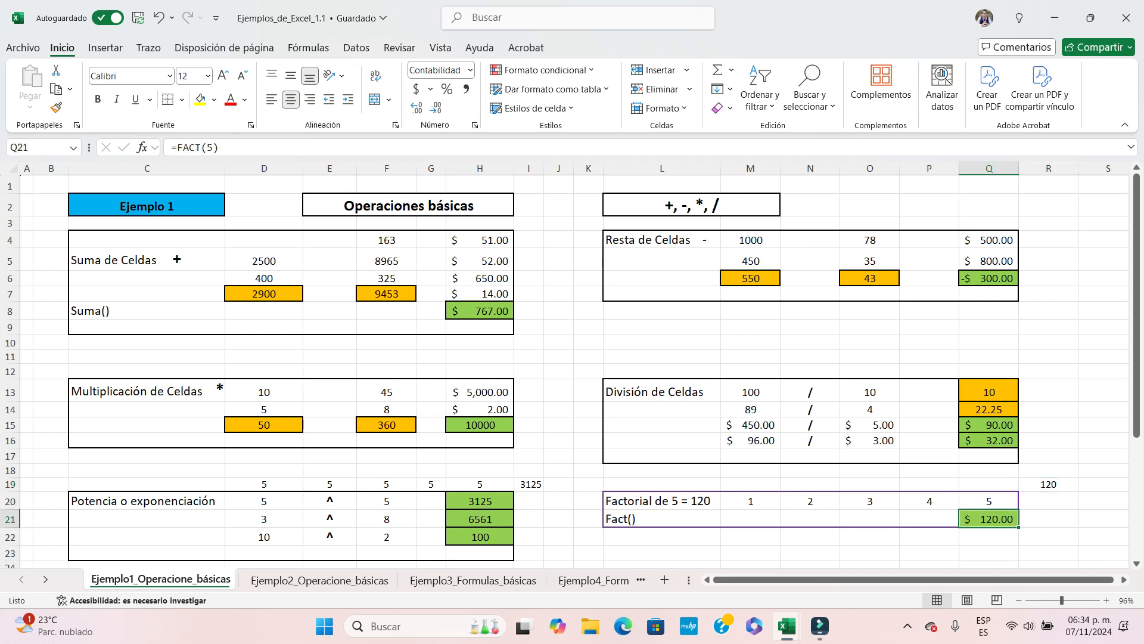
{"action": "left_click", "coordinate": [430, 89]}
{"action": "left_click", "coordinate": [470, 70]}
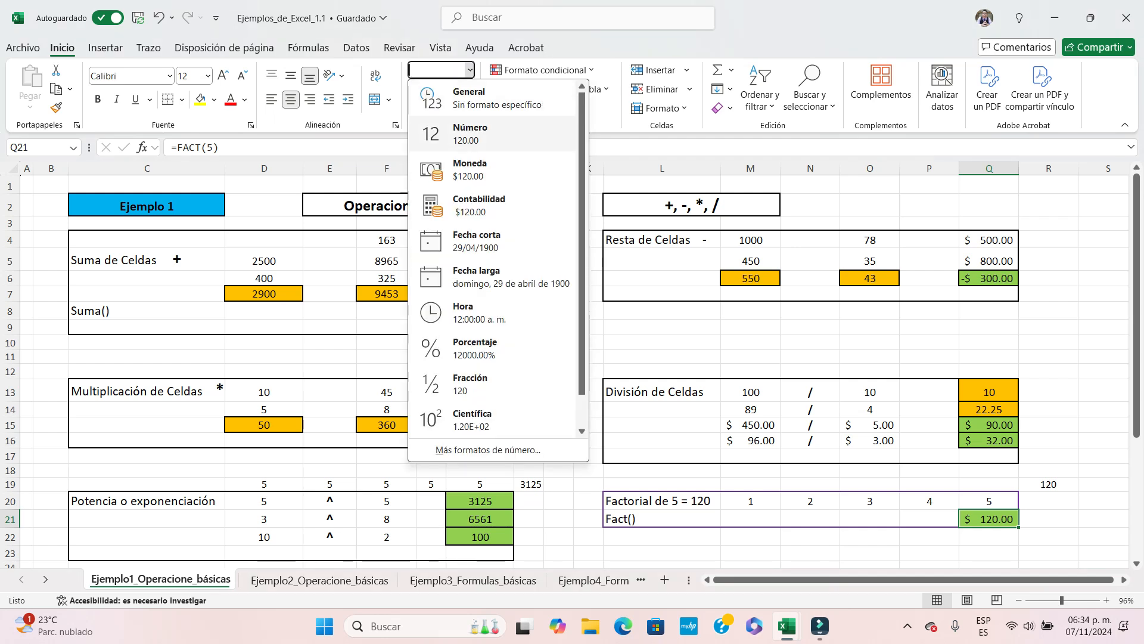
{"action": "left_click", "coordinate": [470, 133]}
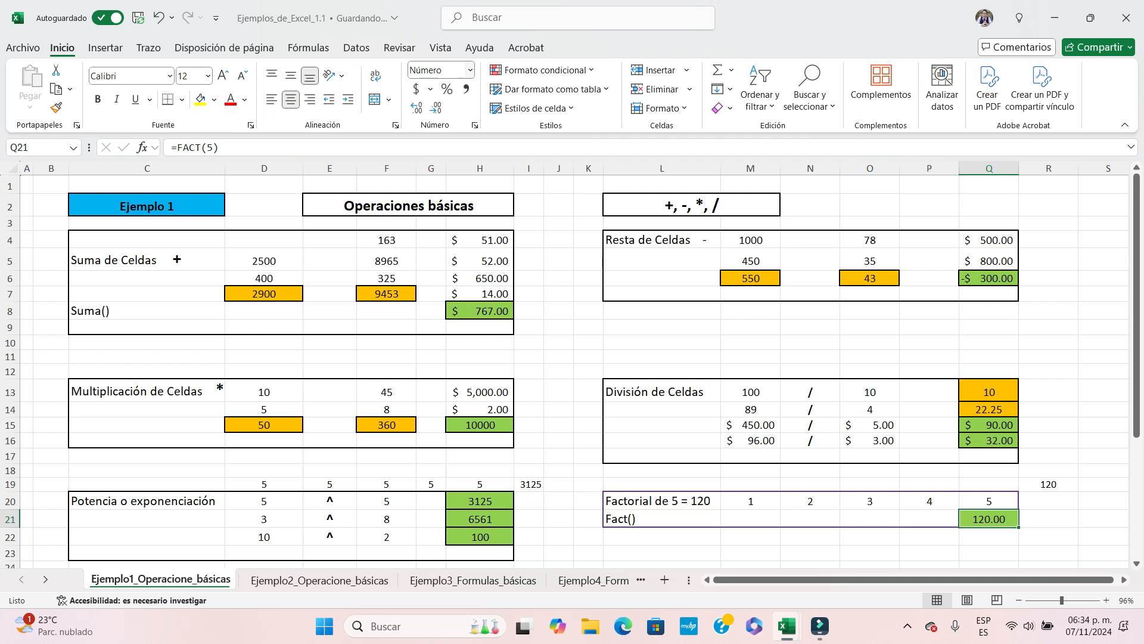
{"action": "left_click", "coordinate": [470, 70]}
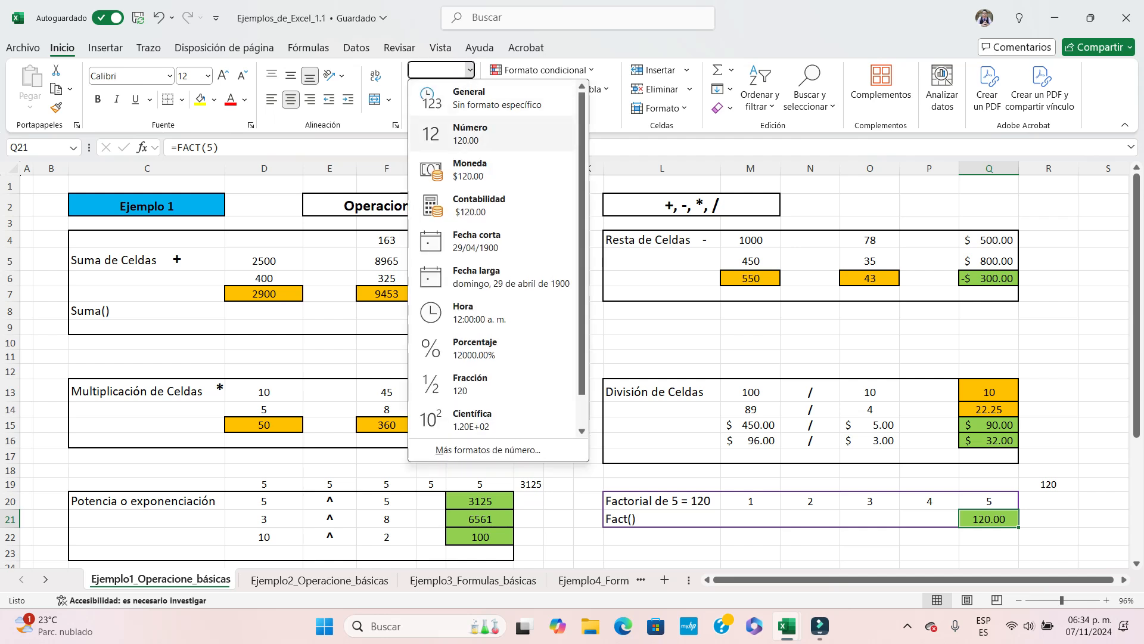
{"action": "left_click", "coordinate": [468, 133]}
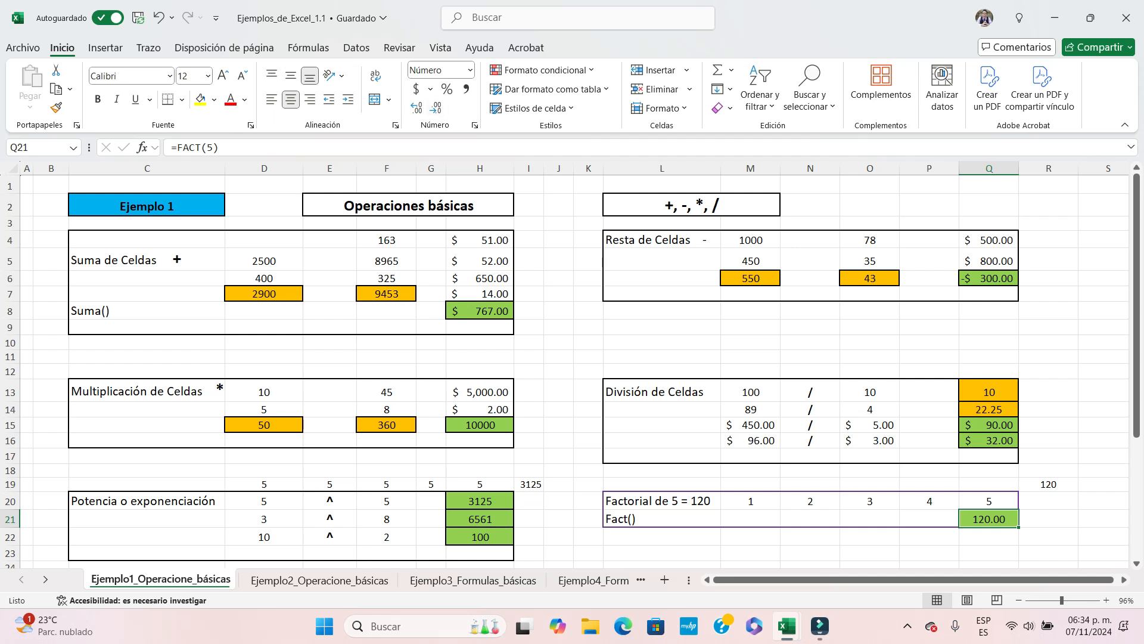
Try the accounting currency format on the factorial result cell Q21 and switch it back to Número
{"action": "left_click", "coordinate": [416, 89]}
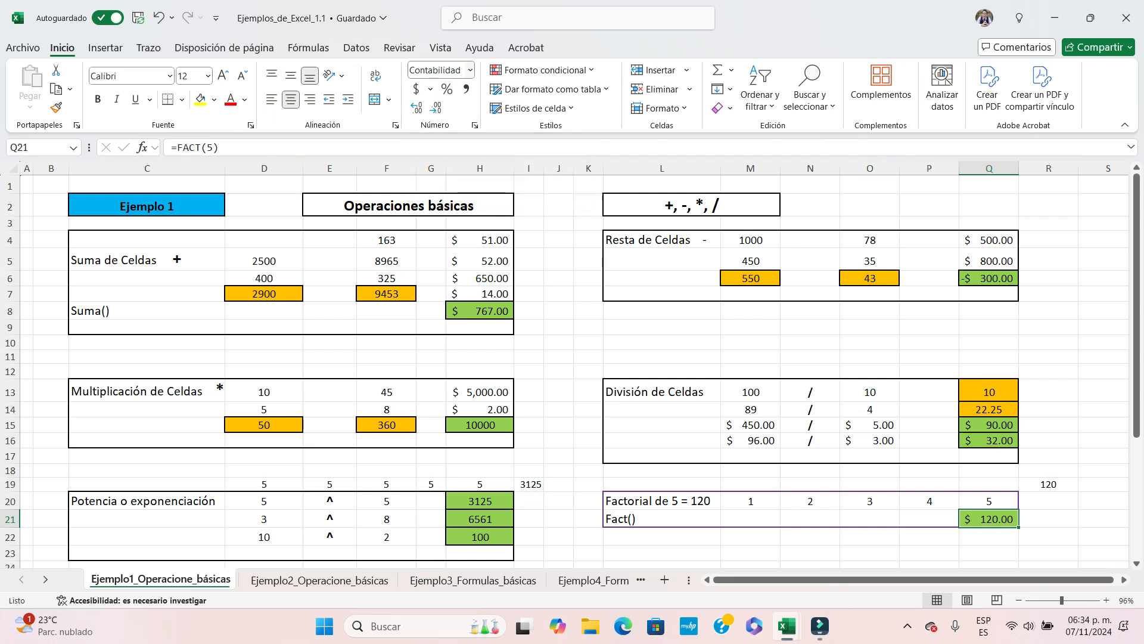
{"action": "left_click", "coordinate": [469, 70]}
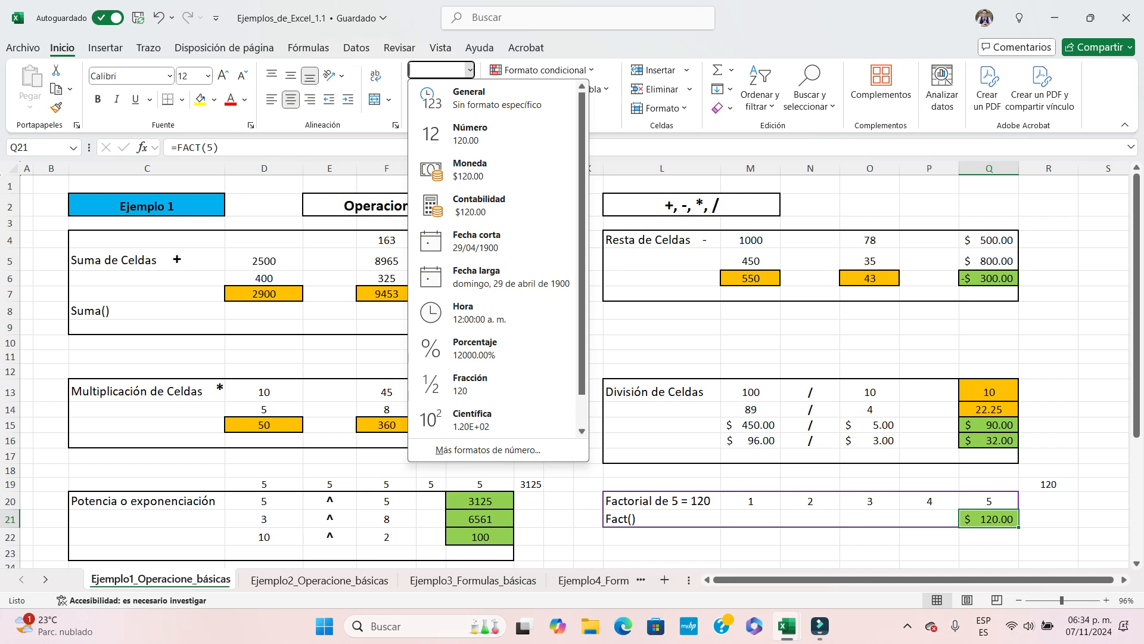
{"action": "left_click", "coordinate": [471, 133]}
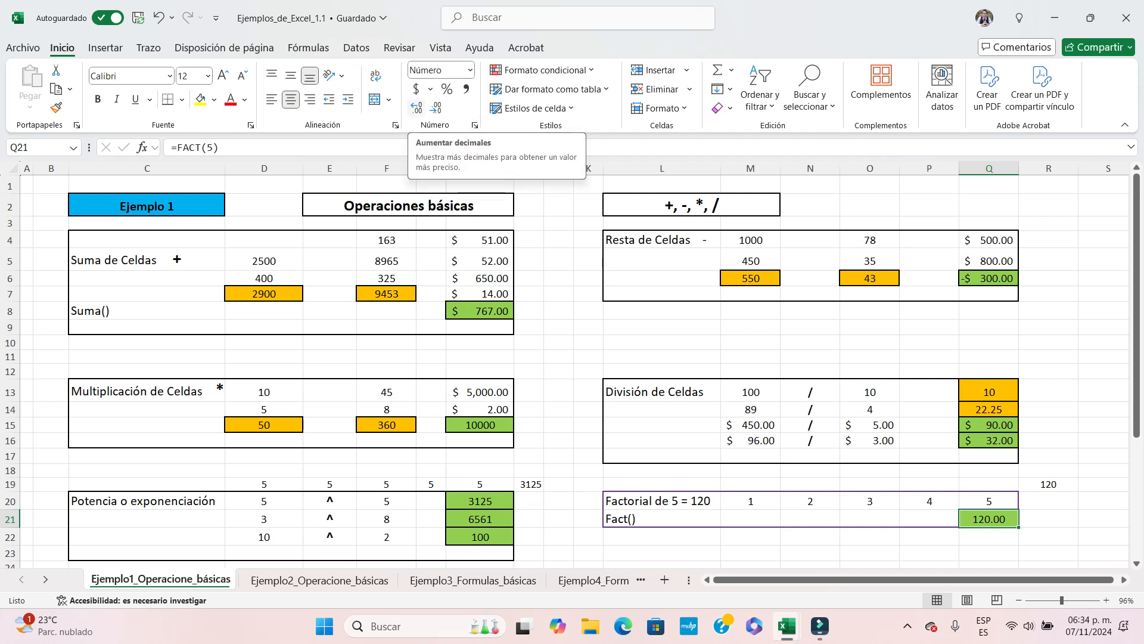
Reduce the displayed decimals of the factorial result cell Q21 to zero decimal places
{"action": "left_click", "coordinate": [416, 108]}
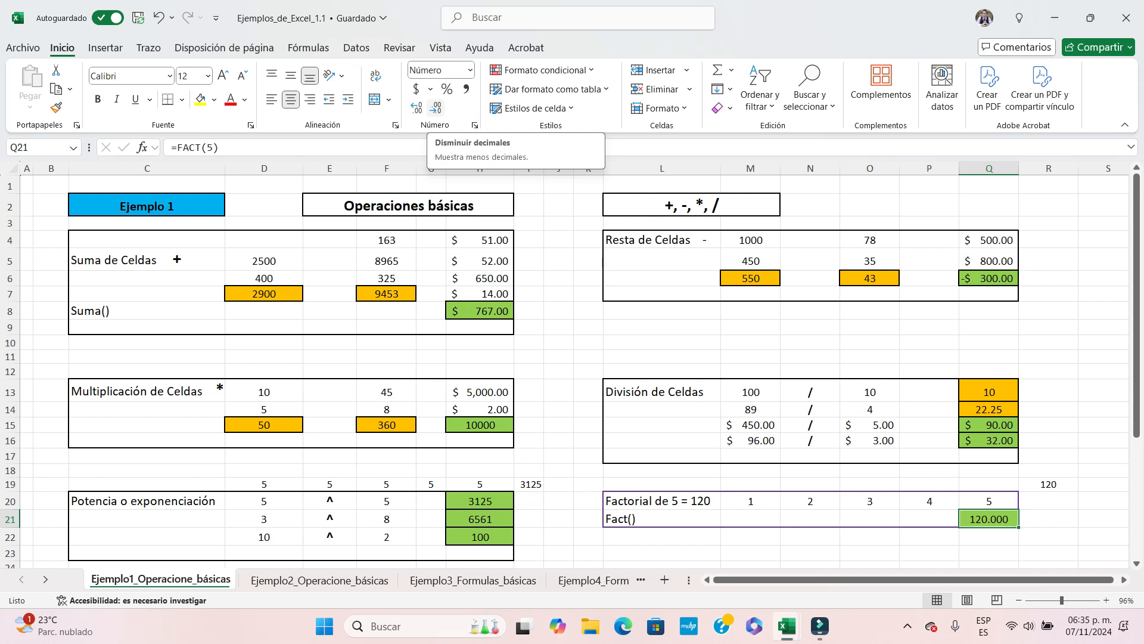
{"action": "left_click", "coordinate": [437, 108]}
{"action": "left_click", "coordinate": [437, 108]}
{"action": "left_click", "coordinate": [437, 108]}
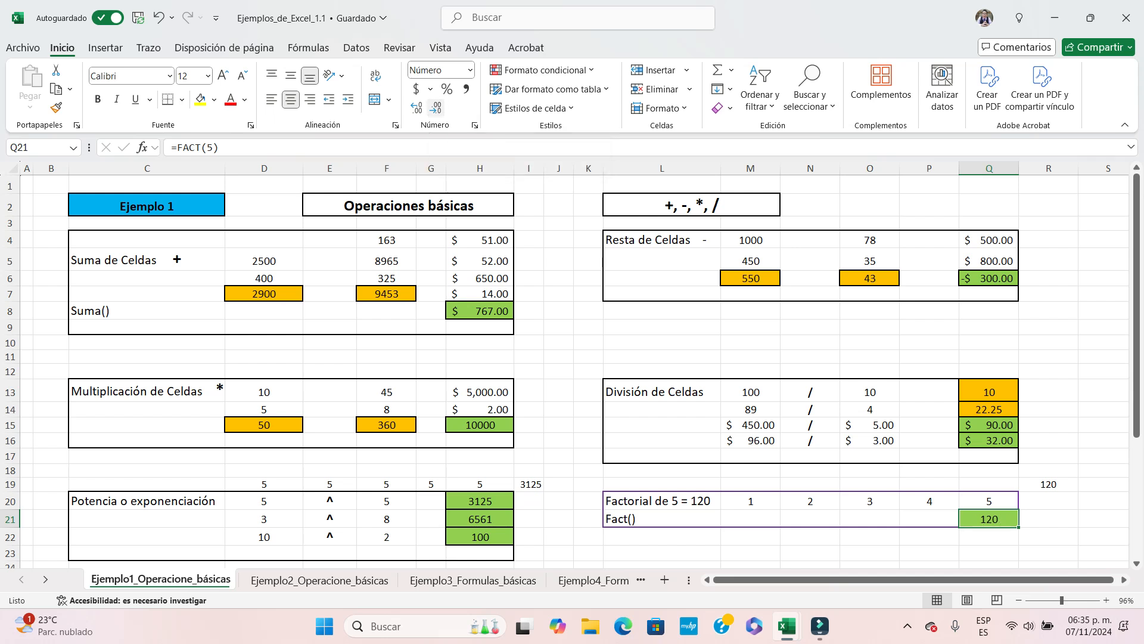
Review the factorial result in Q21, the factors in M20:Q20 and the manual multiplication formula in R19
{"action": "left_click", "coordinate": [1049, 519]}
{"action": "left_click", "coordinate": [990, 519]}
{"action": "left_click", "coordinate": [751, 501]}
{"action": "left_click", "coordinate": [810, 501]}
{"action": "left_click", "coordinate": [870, 501]}
{"action": "left_click", "coordinate": [929, 501]}
{"action": "left_click", "coordinate": [990, 501]}
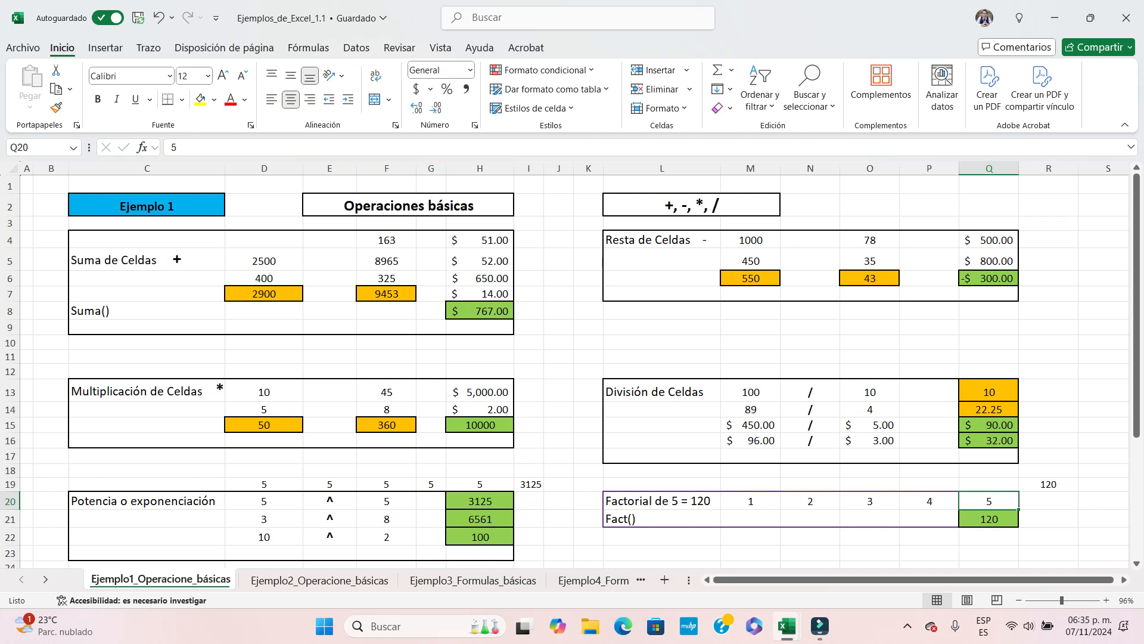
{"action": "left_click", "coordinate": [1049, 472]}
{"action": "left_click", "coordinate": [1049, 484]}
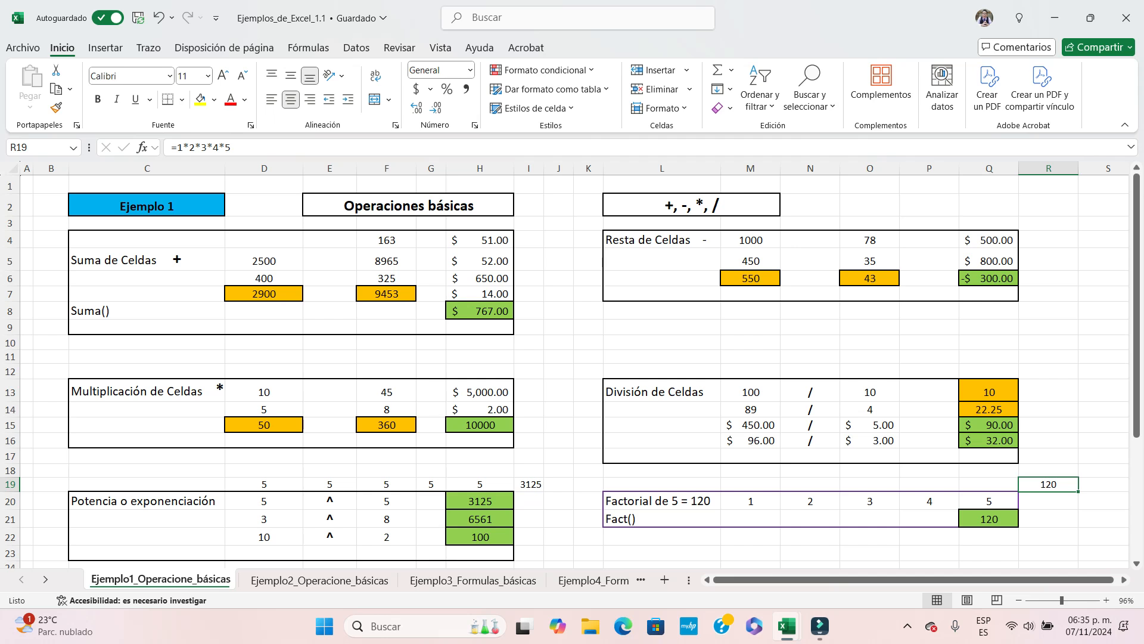
Re-enter the factorial formula =FACT(5) in the green result cell Q21
{"action": "left_click", "coordinate": [989, 519]}
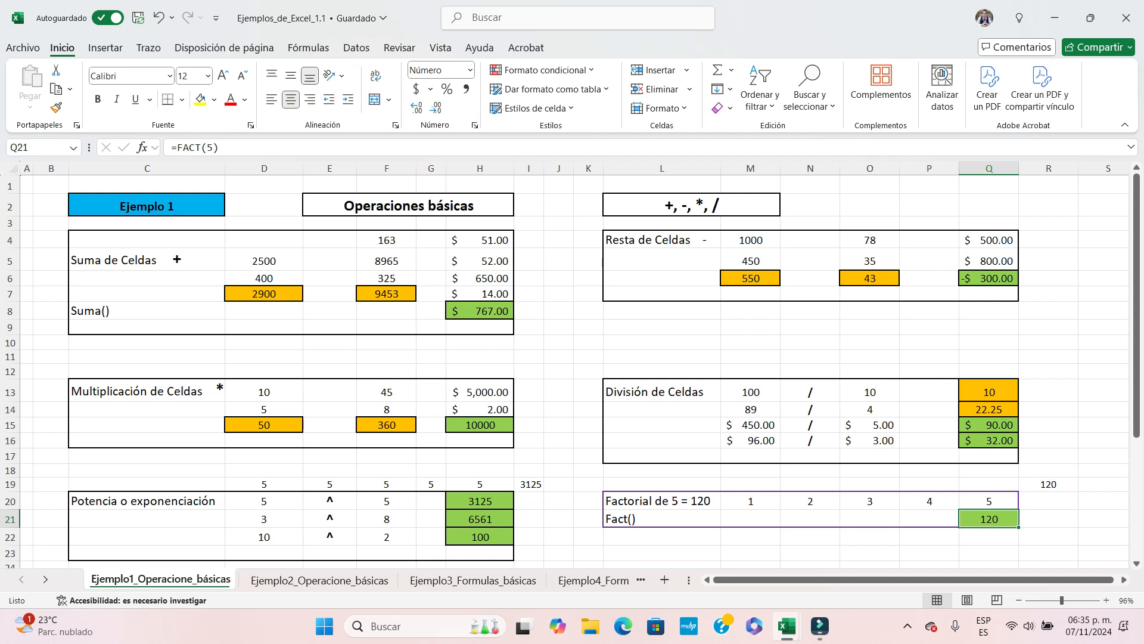
{"action": "type", "text": "=f"}
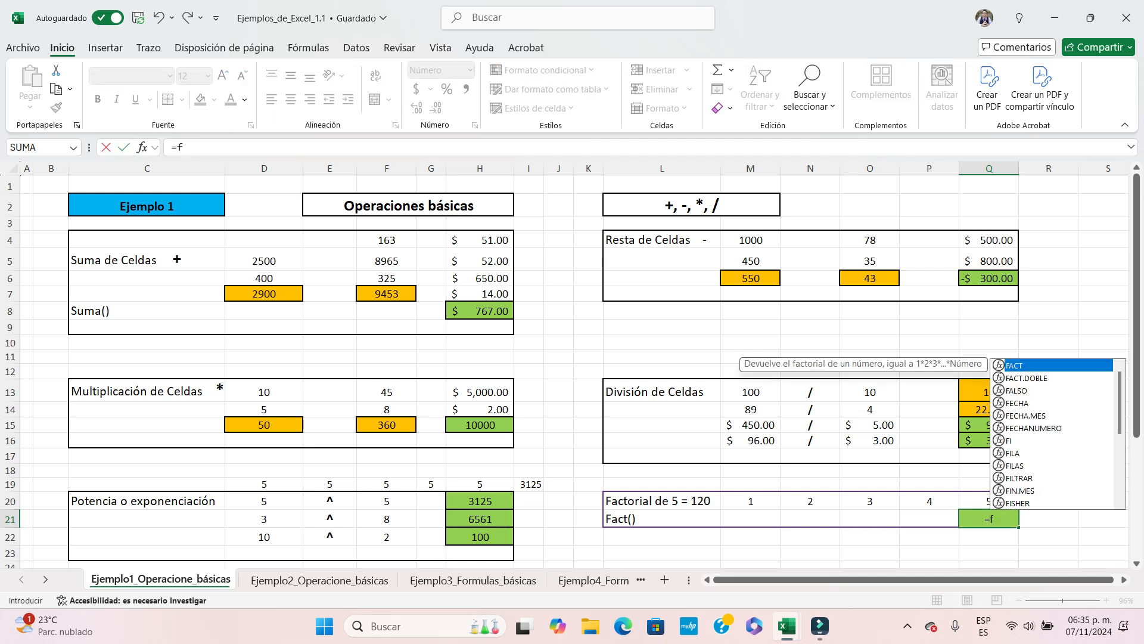
{"action": "type", "text": "act"}
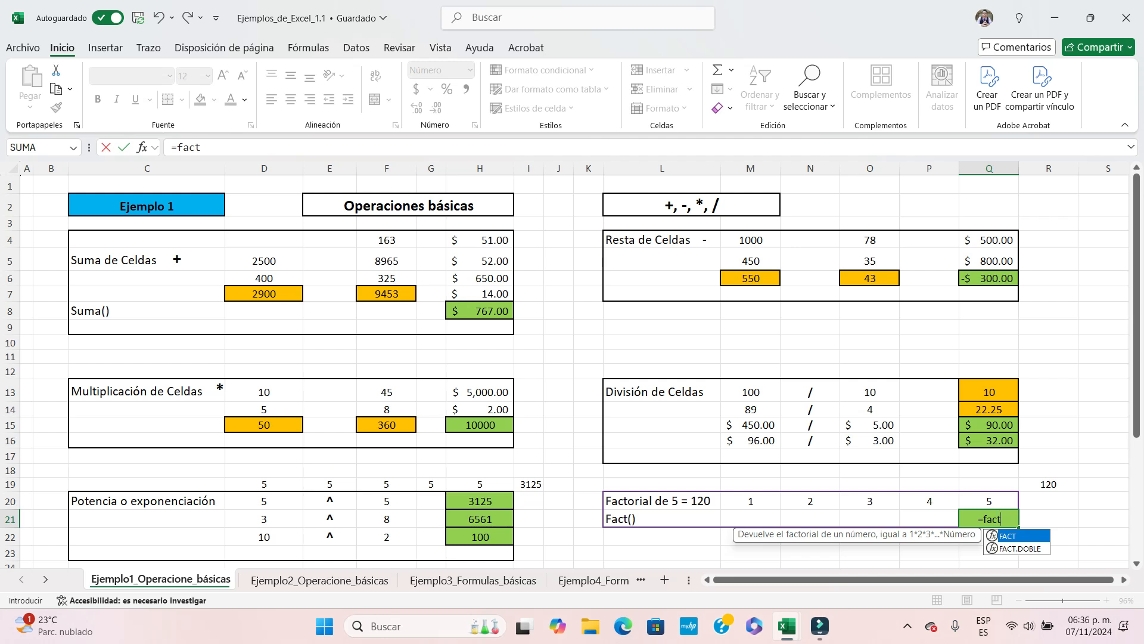
{"action": "type", "text": "("}
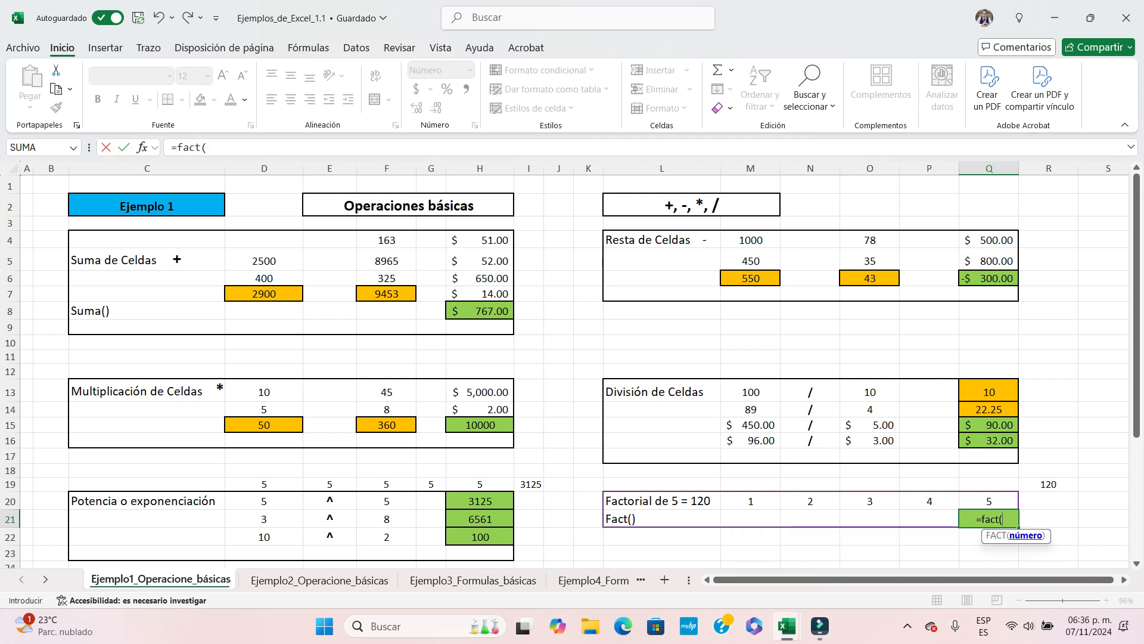
{"action": "type", "text": "5"}
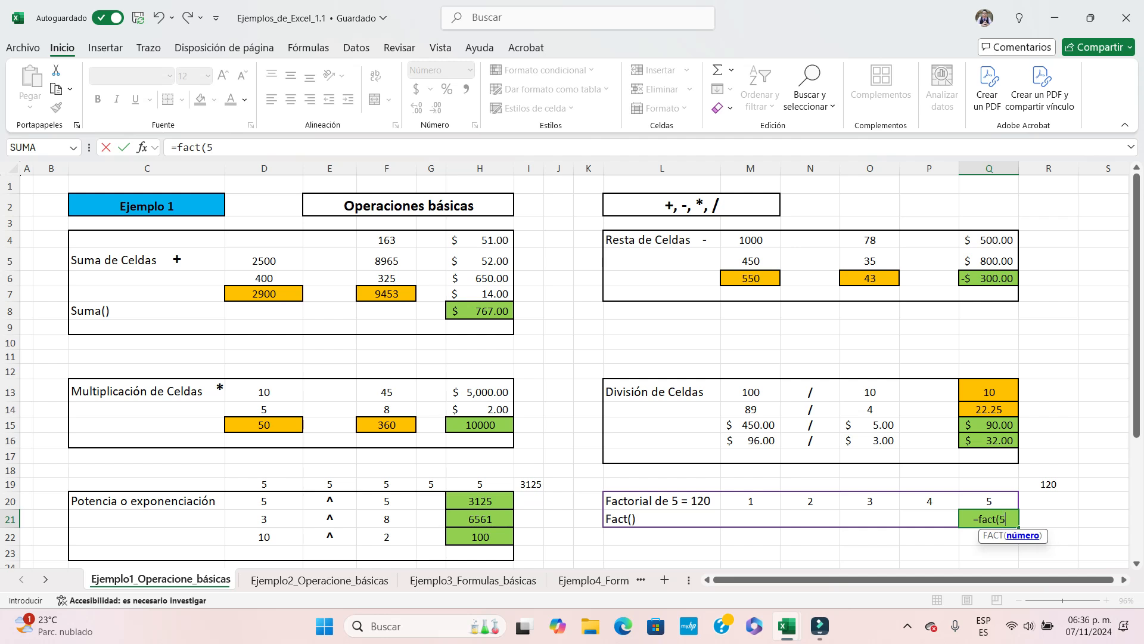
{"action": "type", "text": ")"}
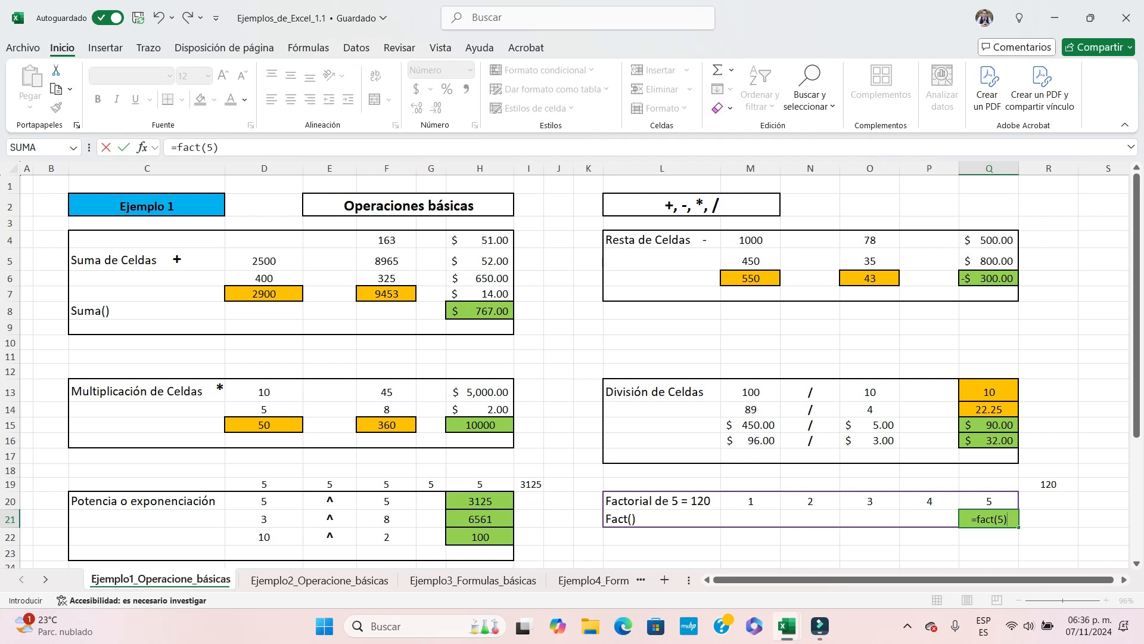
{"action": "left_click", "coordinate": [124, 147]}
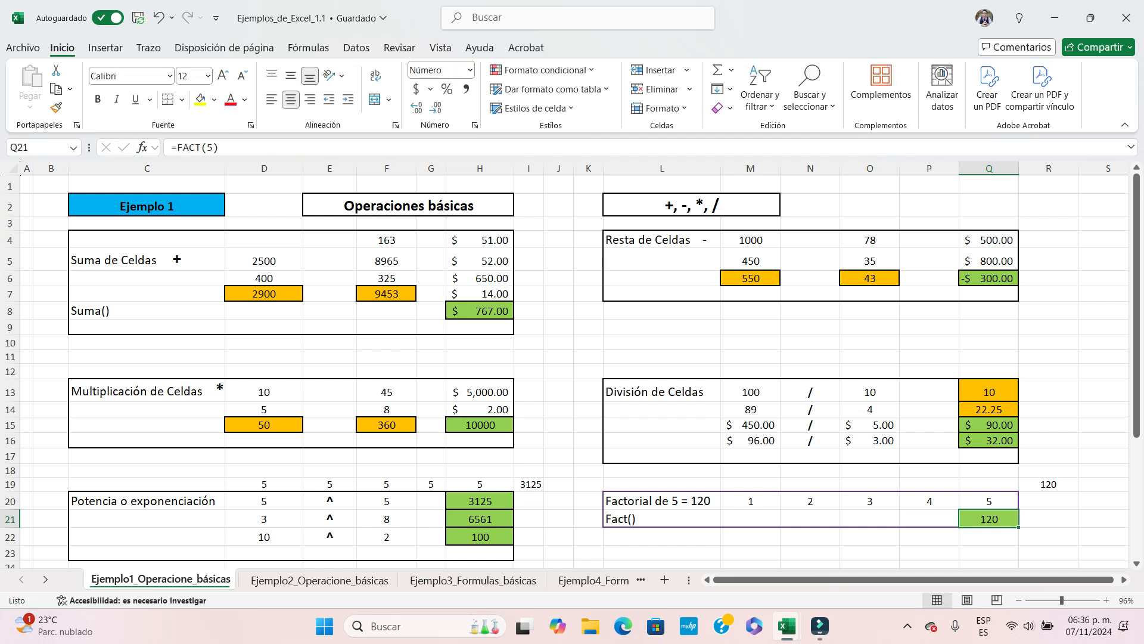